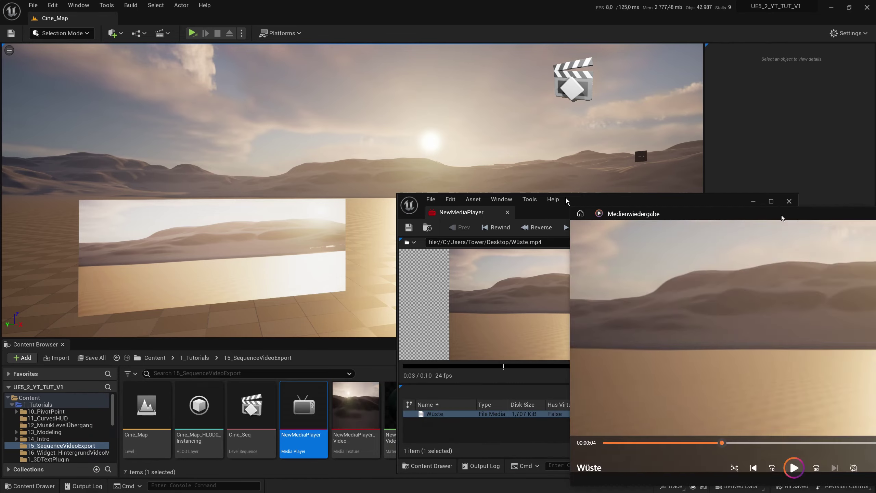
# Step: Play and pause Wüste.mp4 in Windows Media Player, then move its window aside
pyautogui.moveTo(779, 207); pyautogui.dragTo(367, 137)
pyautogui.click(380, 388)
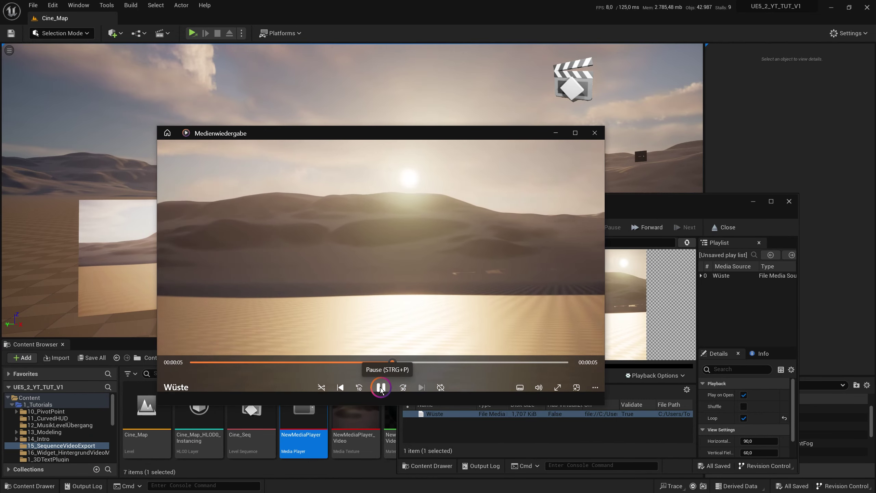
pyautogui.click(381, 388)
pyautogui.moveTo(365, 141); pyautogui.dragTo(873, 220)
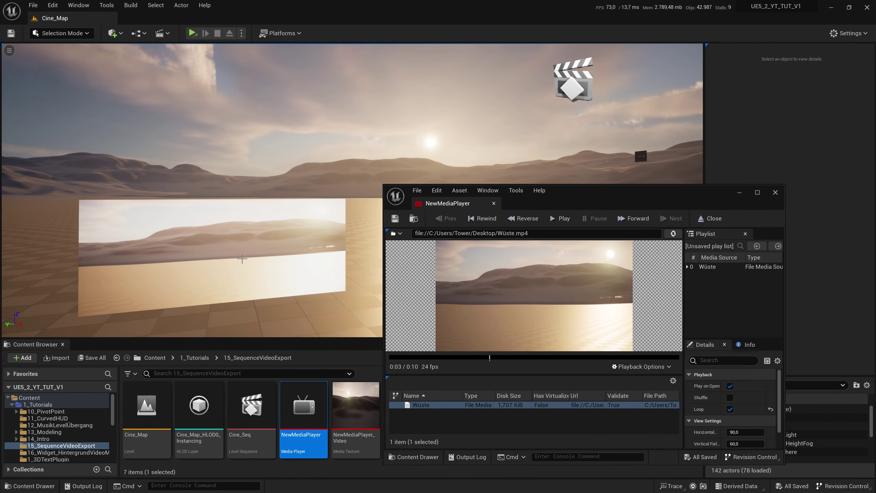
# Step: Preview the desert video in the NewMediaPlayer editor, then pause it
pyautogui.moveTo(578, 198); pyautogui.dragTo(576, 172)
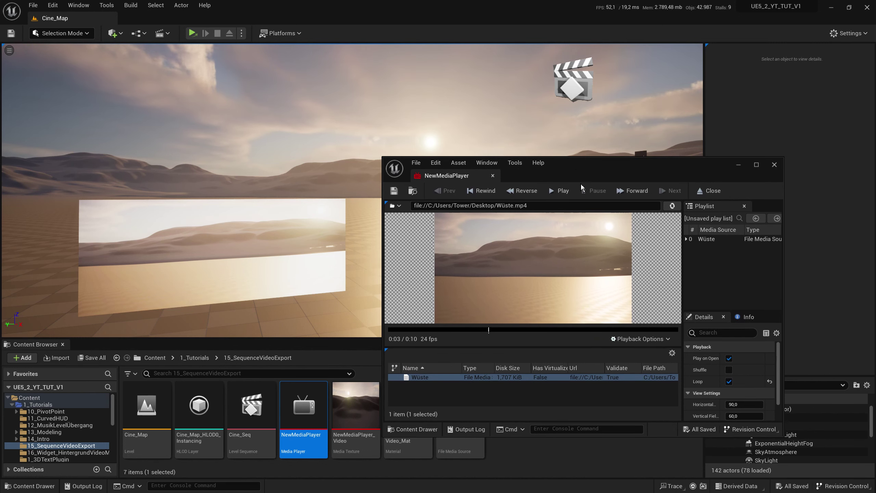
pyautogui.click(559, 190)
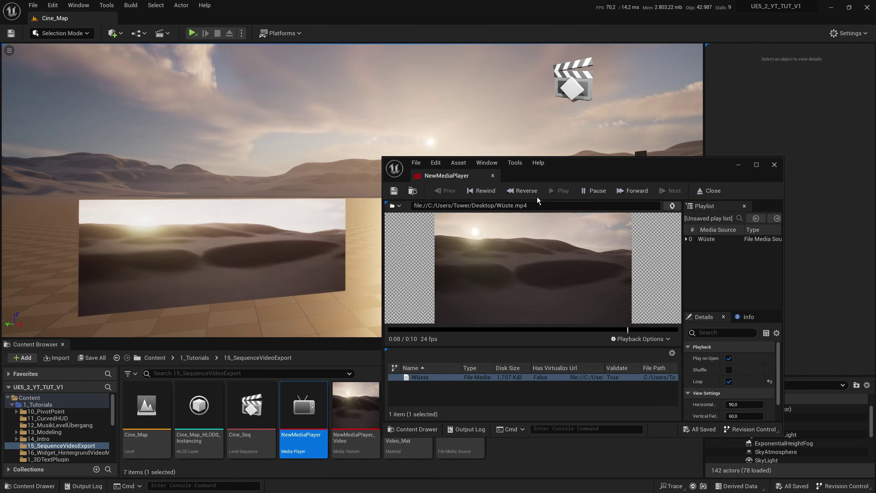
pyautogui.click(593, 190)
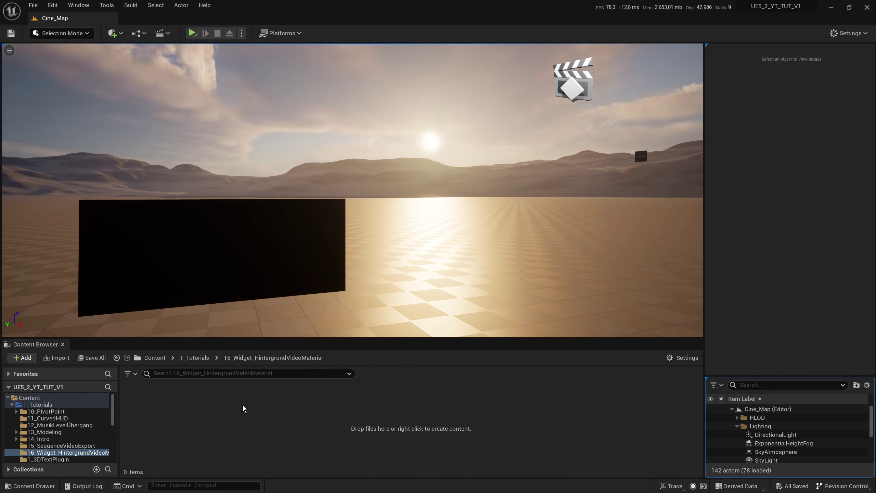
# Step: Create a test NewFileMediaSource and open it in its editor, then close it
pyautogui.rightClick(158, 414)
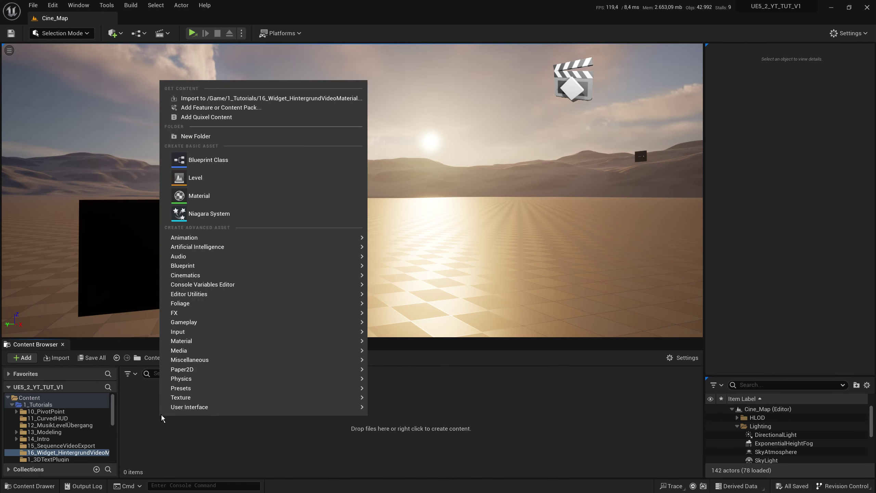
pyautogui.moveTo(225, 351)
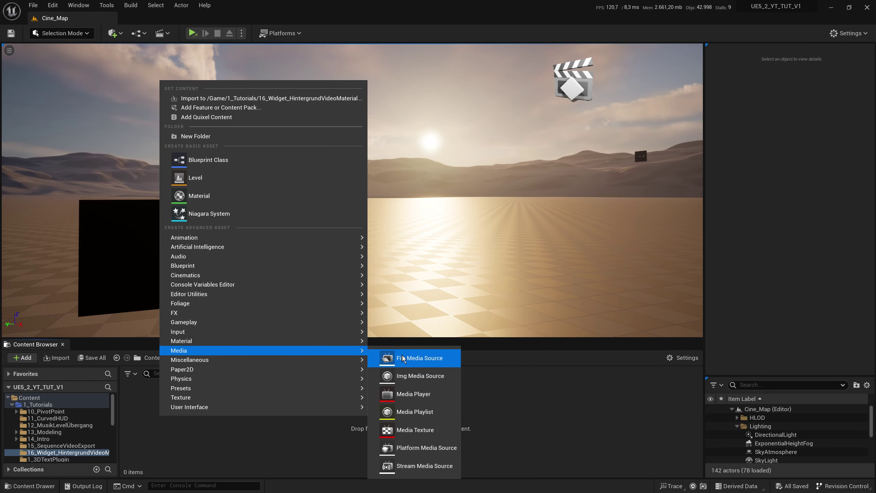
pyautogui.click(428, 359)
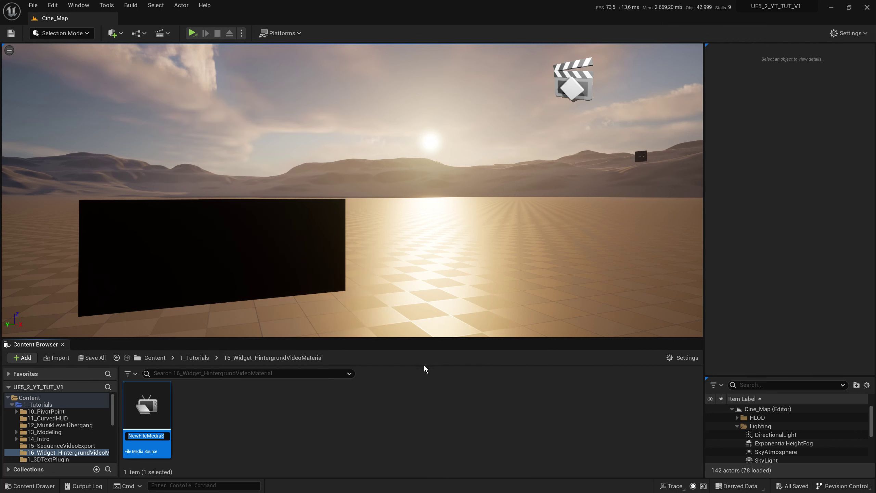
pyautogui.doubleClick(144, 404)
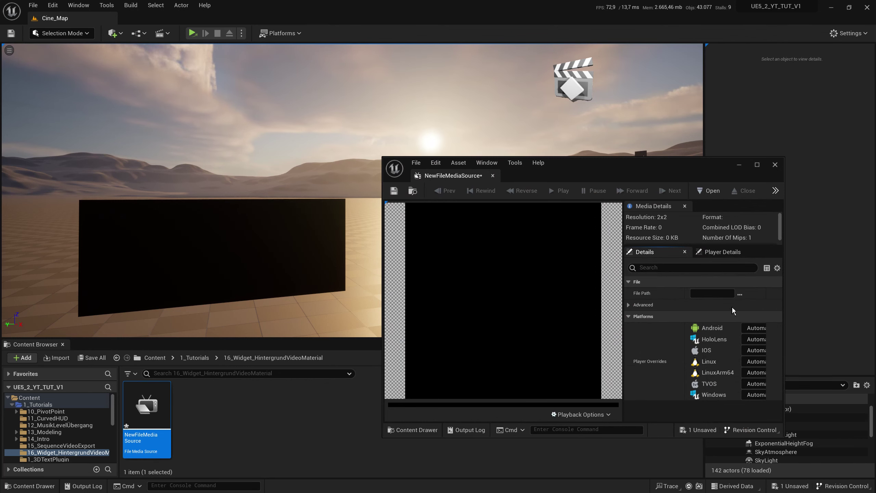
pyautogui.click(775, 167)
# Step: Delete the test media source, import Wüste.mp4 as a file media source, and save
pyautogui.click(234, 409)
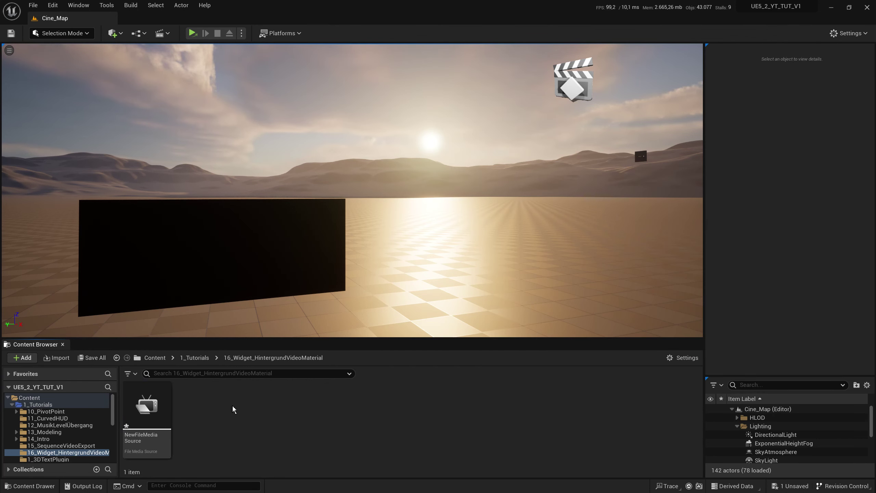
pyautogui.click(161, 412)
pyautogui.press('Delete')
pyautogui.click(392, 388)
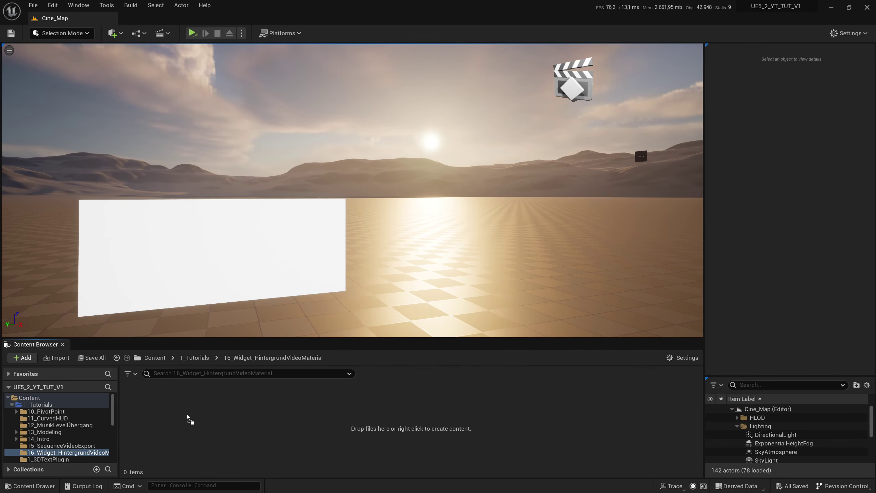
pyautogui.moveTo(187, 414); pyautogui.dragTo(185, 412)
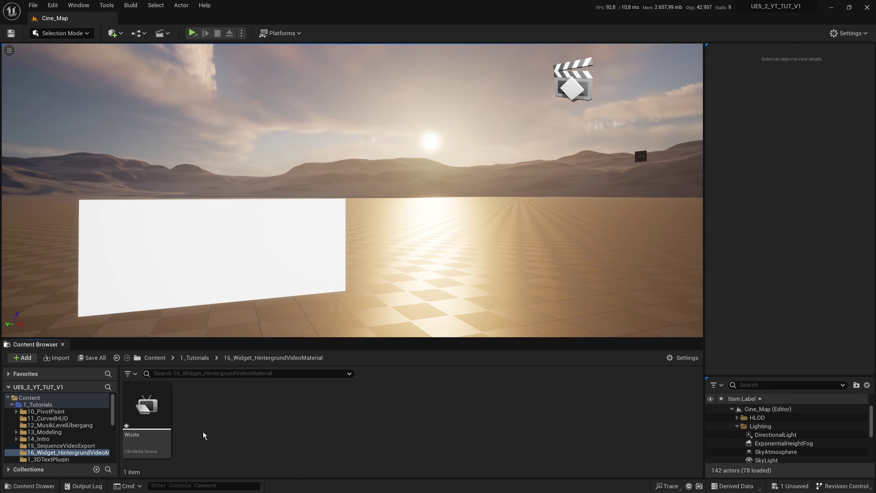
pyautogui.hotkey('ctrl', 's')
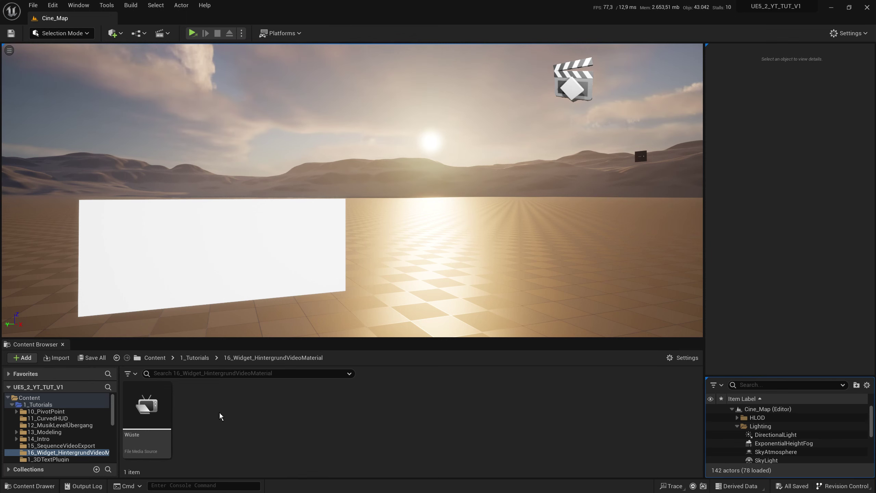
# Step: Create a NewMediaPlayer asset with its linked NewMediaPlayer_Video media texture
pyautogui.rightClick(207, 419)
pyautogui.moveTo(274, 349)
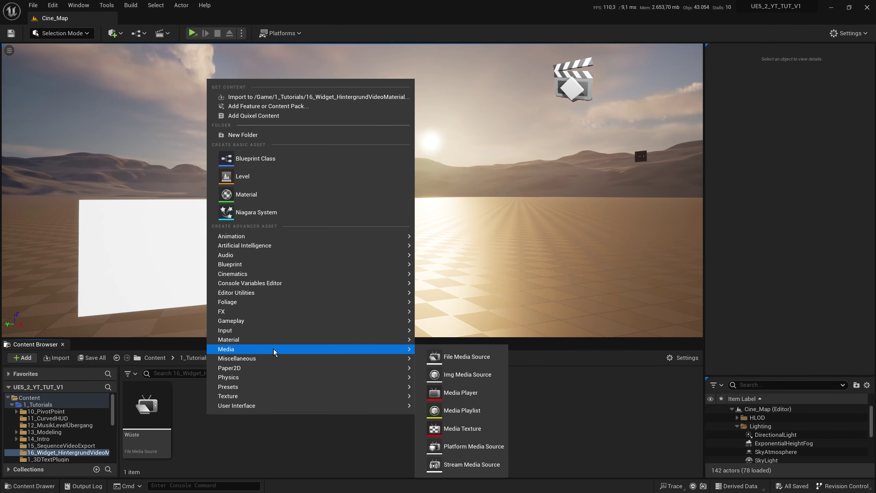
pyautogui.click(445, 393)
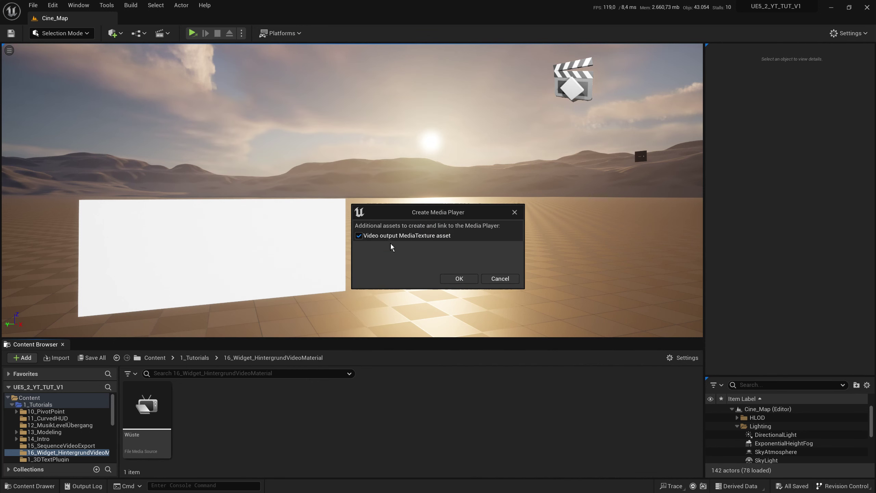
pyautogui.click(459, 278)
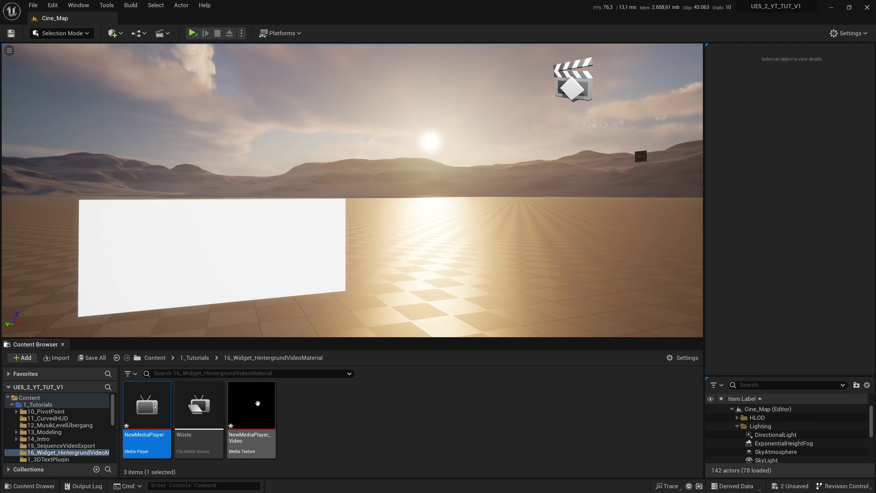
pyautogui.rightClick(258, 411)
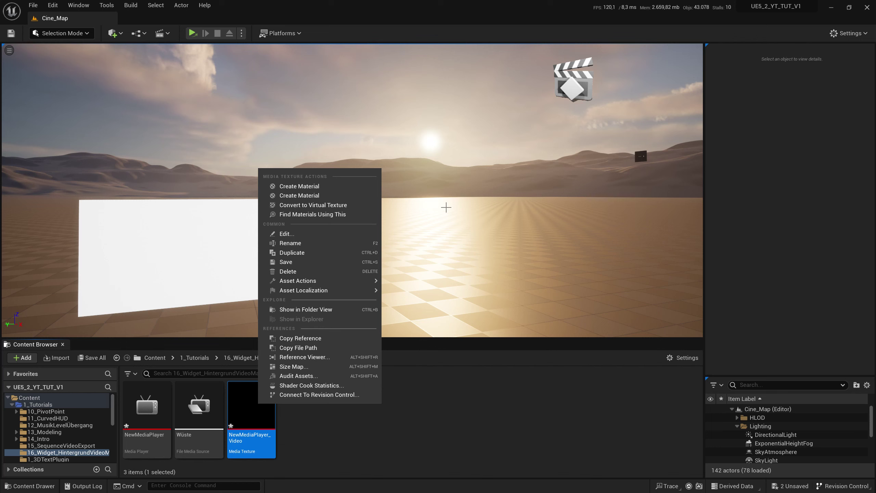
# Step: Create the NewMediaPlayer_Video_Mat material from the video texture and dock its editor
pyautogui.click(311, 186)
pyautogui.press('Return')
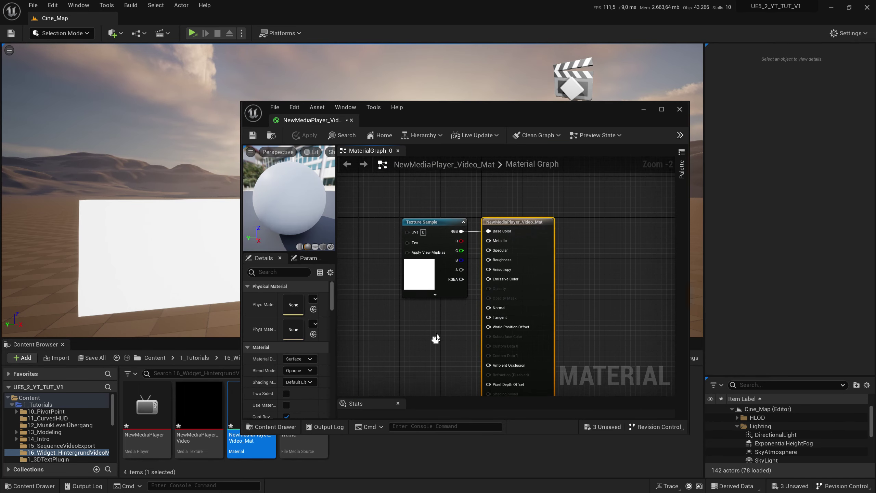
pyautogui.moveTo(432, 228); pyautogui.dragTo(392, 228)
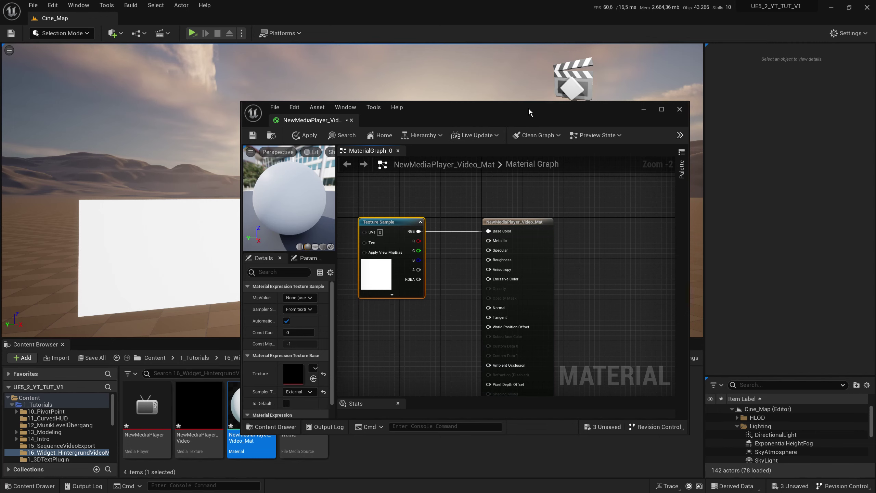
pyautogui.click(351, 119)
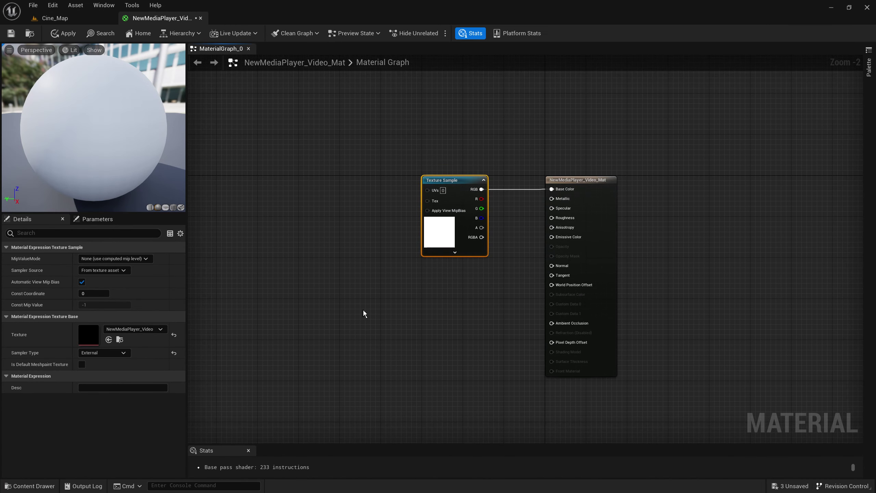
# Step: Inspect the material output node, keeping the material domain as Surface
pyautogui.click(613, 310)
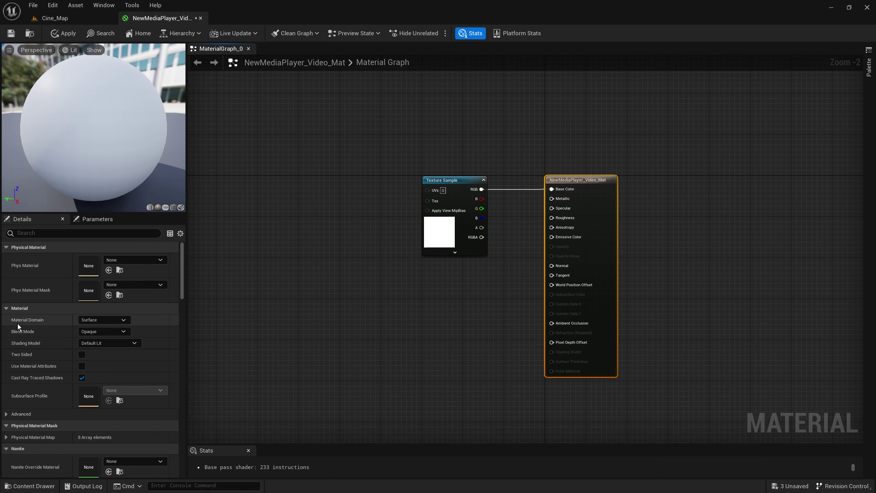
pyautogui.click(103, 320)
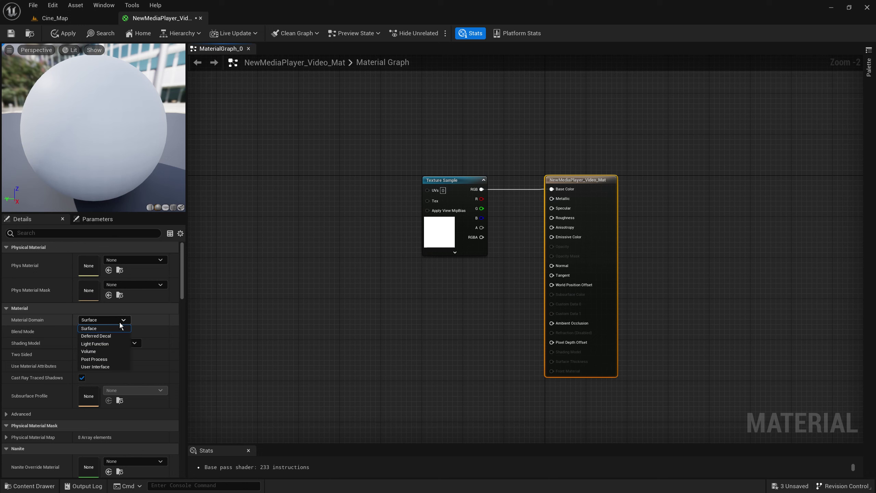
pyautogui.click(265, 331)
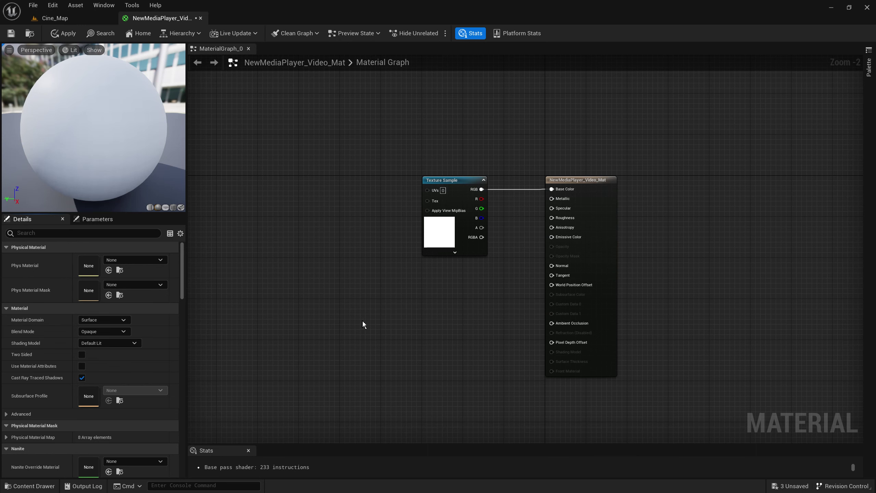
pyautogui.moveTo(336, 162); pyautogui.dragTo(666, 402)
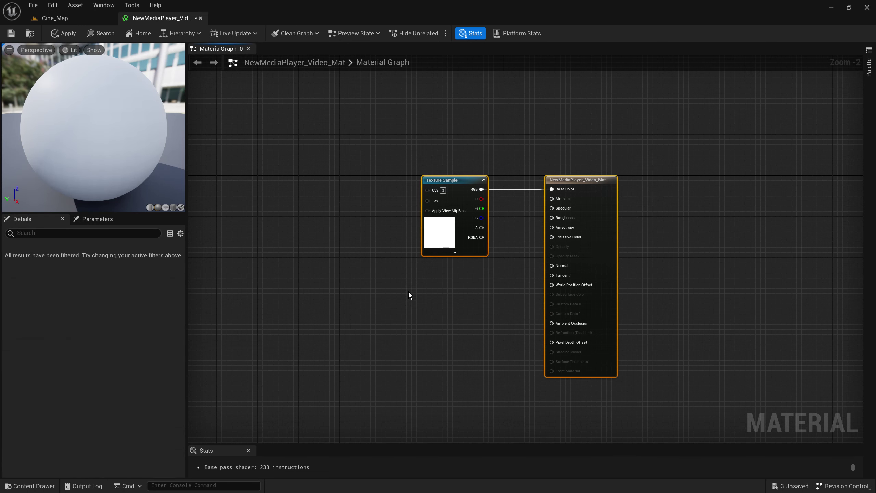
pyautogui.click(378, 280)
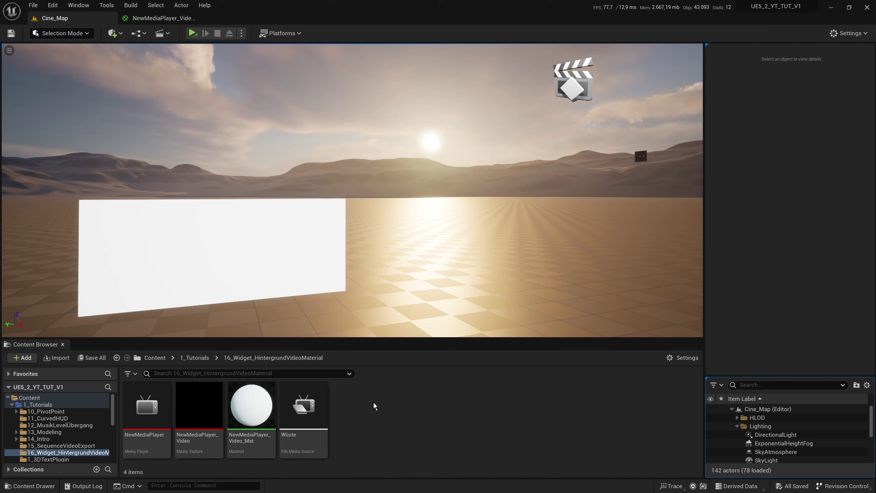
# Step: Start creating the MenüWidget widget blueprint from the folder's context menu
pyautogui.rightClick(372, 402)
pyautogui.moveTo(393, 400)
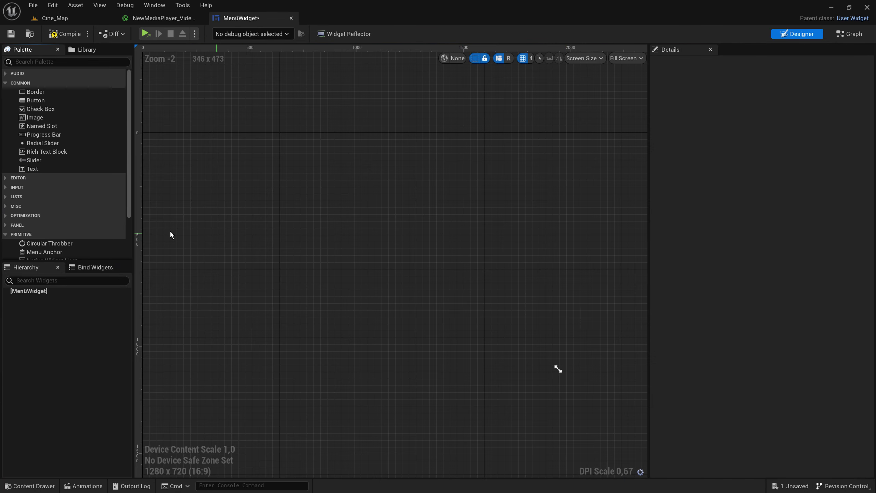
# Step: Place a Canvas Panel as the MenüWidget's root widget
pyautogui.click(11, 224)
pyautogui.click(60, 234)
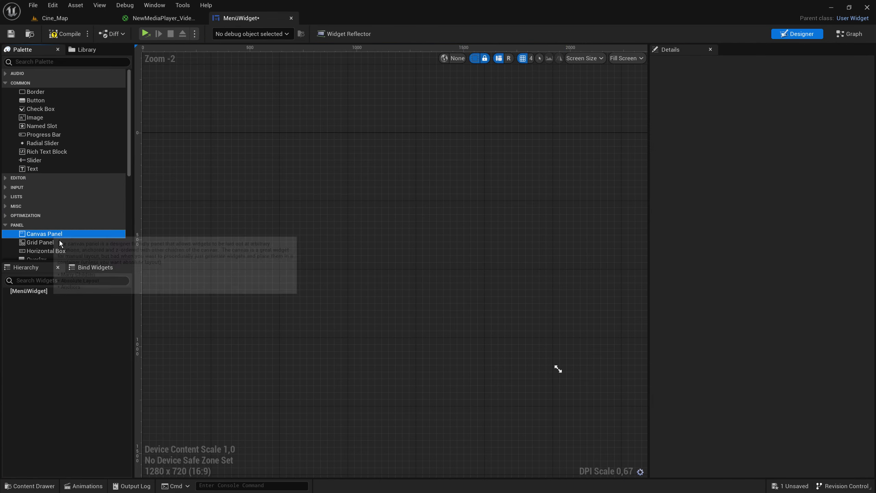
pyautogui.moveTo(60, 235); pyautogui.dragTo(362, 272)
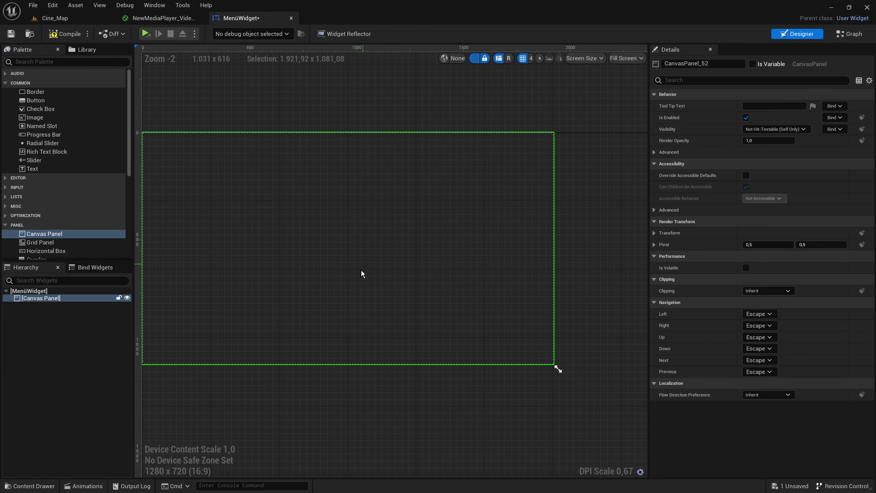
# Step: Add an Image widget into the Canvas Panel and select it
pyautogui.click(51, 100)
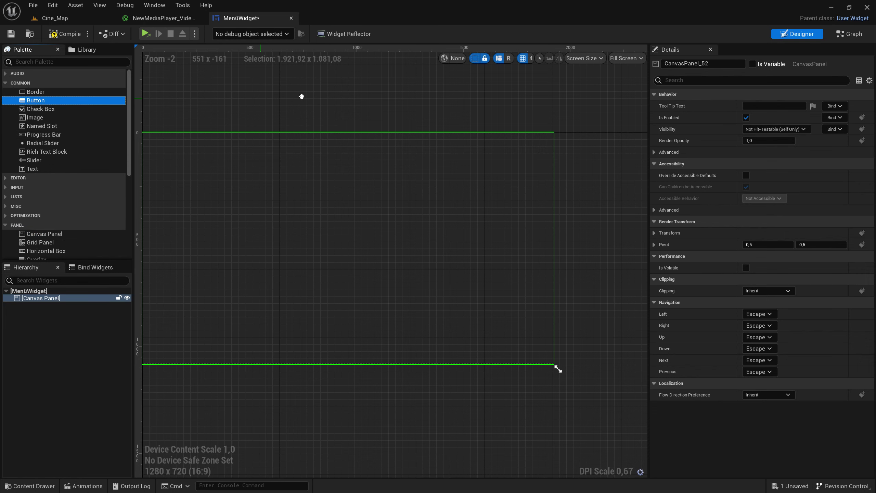
pyautogui.moveTo(301, 96); pyautogui.dragTo(313, 110, button='right')
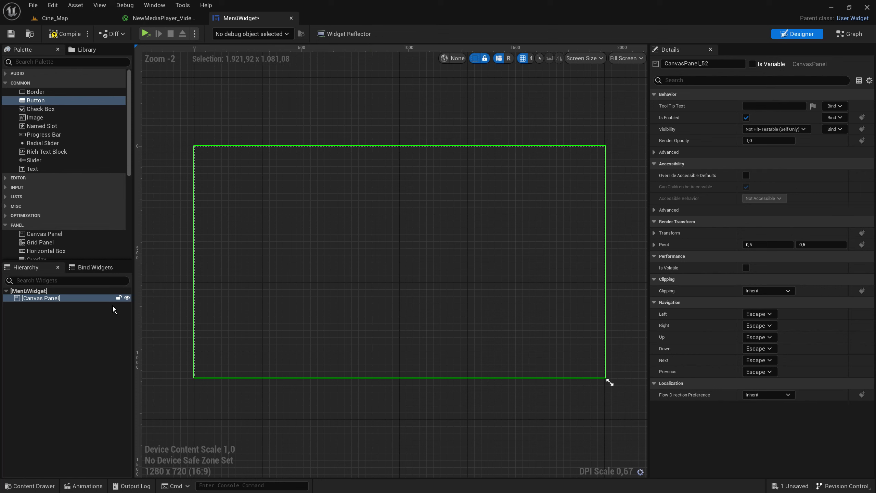
pyautogui.moveTo(38, 118); pyautogui.dragTo(67, 300)
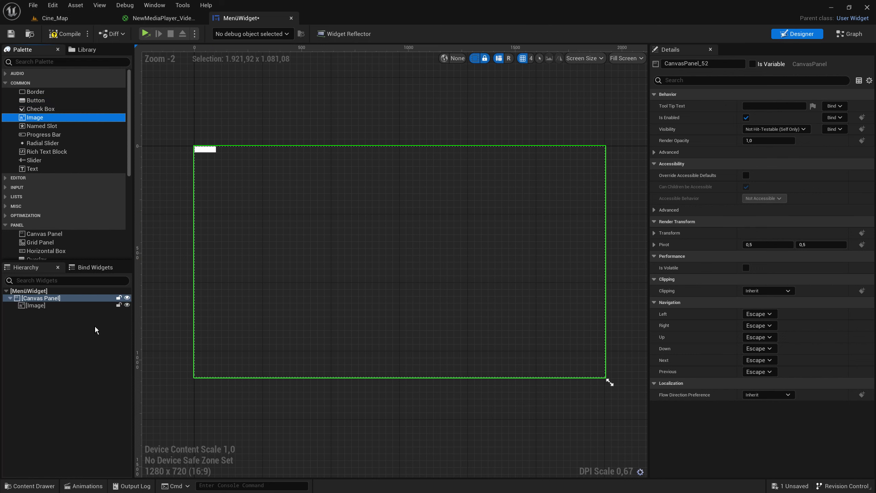
pyautogui.click(209, 150)
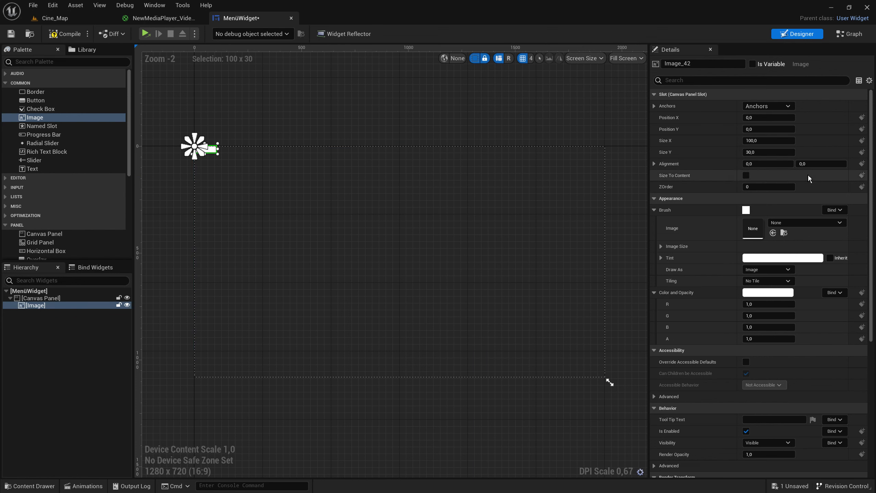
# Step: Anchor the Image with the full-stretch preset and set its offsets to 0
pyautogui.click(768, 106)
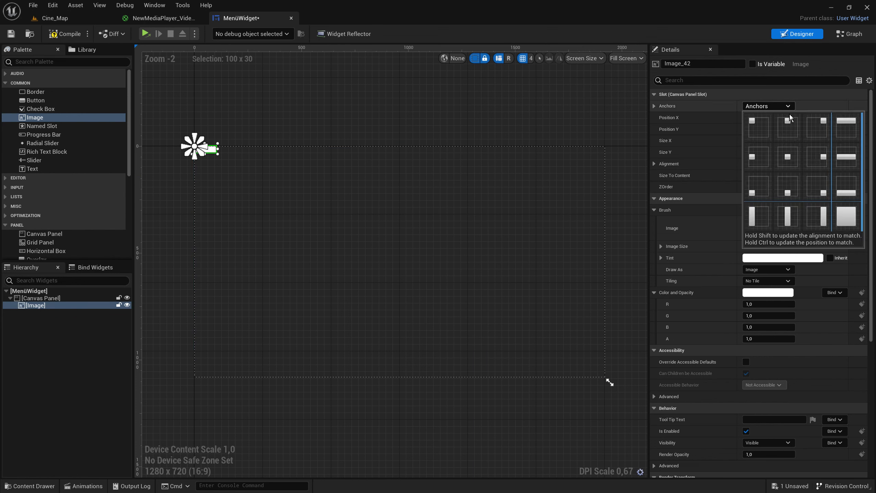
pyautogui.click(852, 220)
pyautogui.click(769, 117)
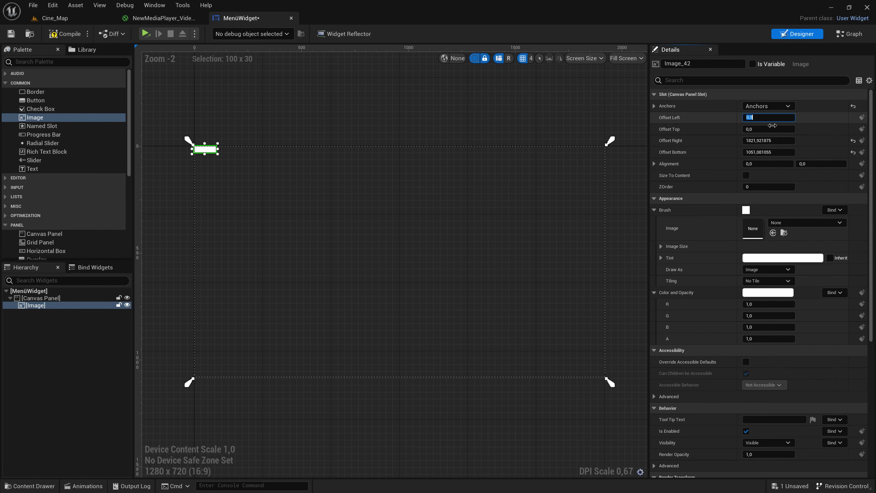
pyautogui.press('Tab')
pyautogui.press('Tab')
pyautogui.write('0')
pyautogui.press('Tab')
pyautogui.write('0')
pyautogui.press('Tab')
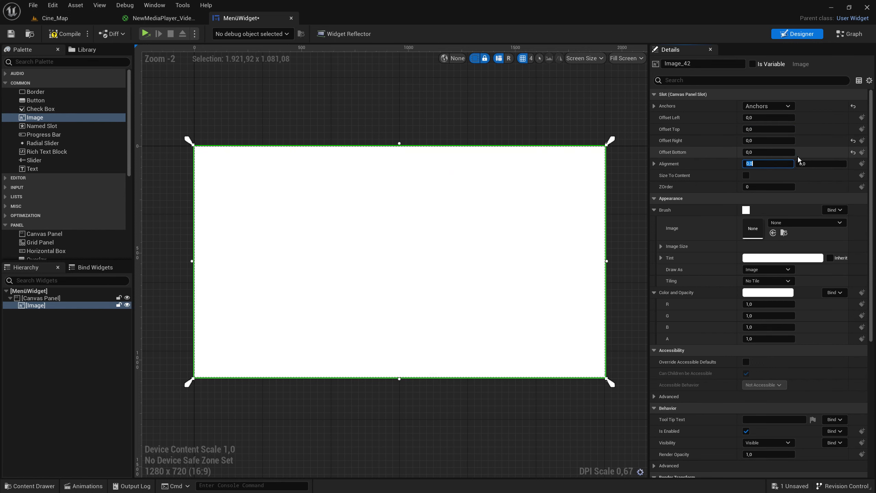
pyautogui.click(509, 94)
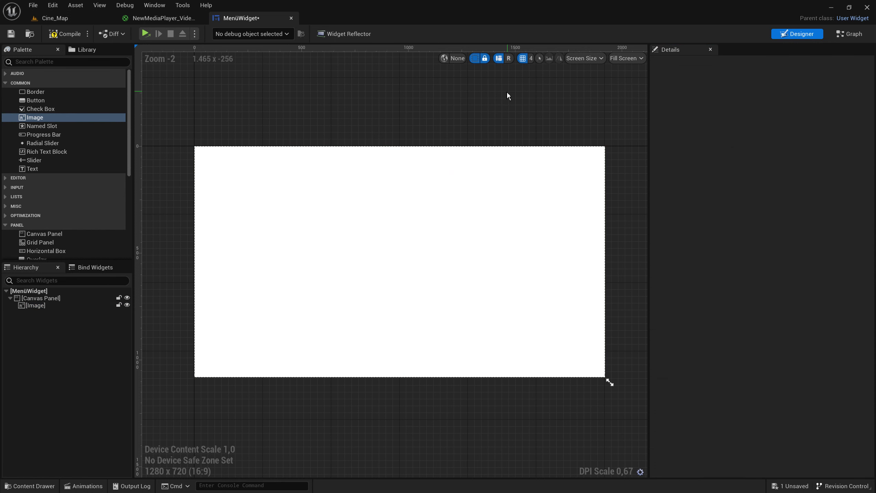
pyautogui.click(420, 223)
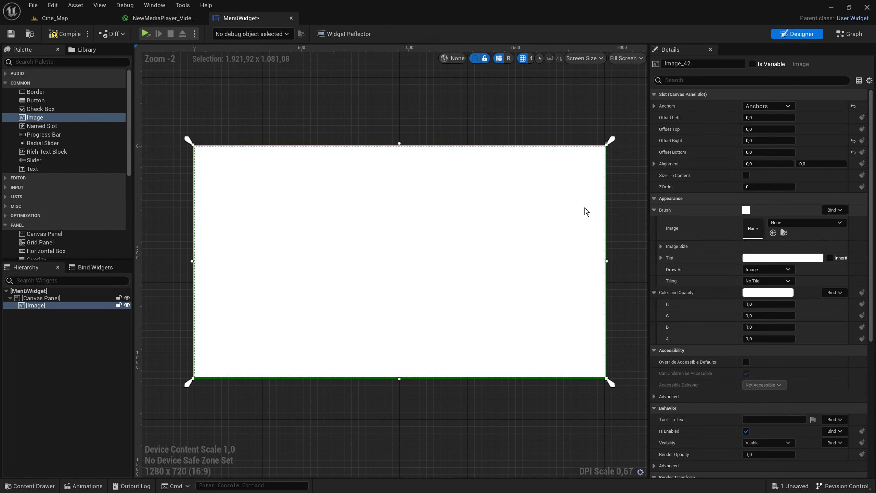
# Step: Assign NewMediaPlayer_Video_Mat as the Image's brush material
pyautogui.click(813, 222)
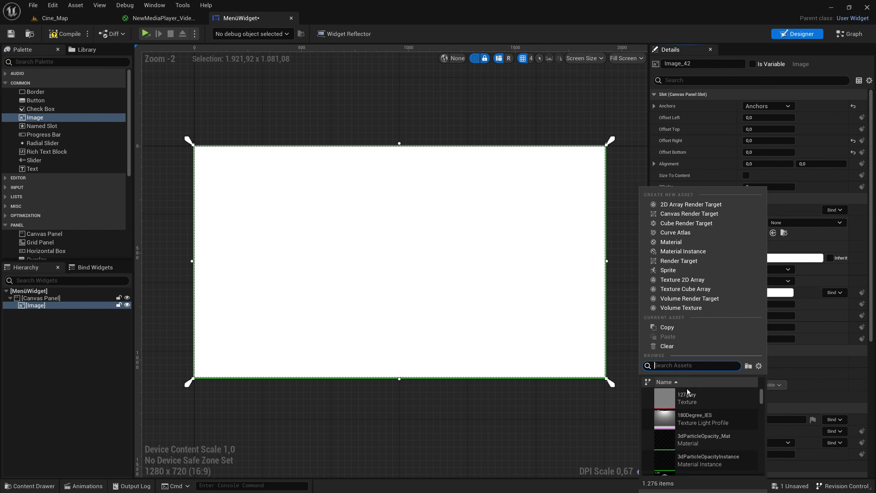
pyautogui.write('new ')
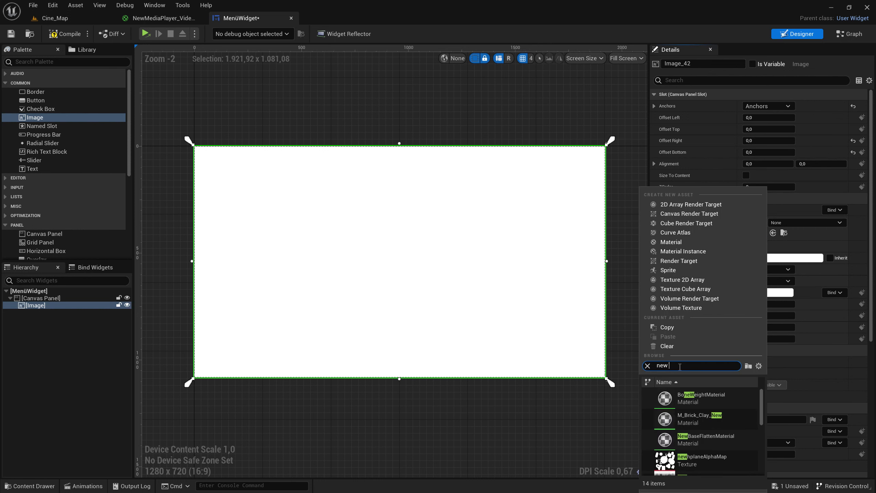
pyautogui.write('meder')
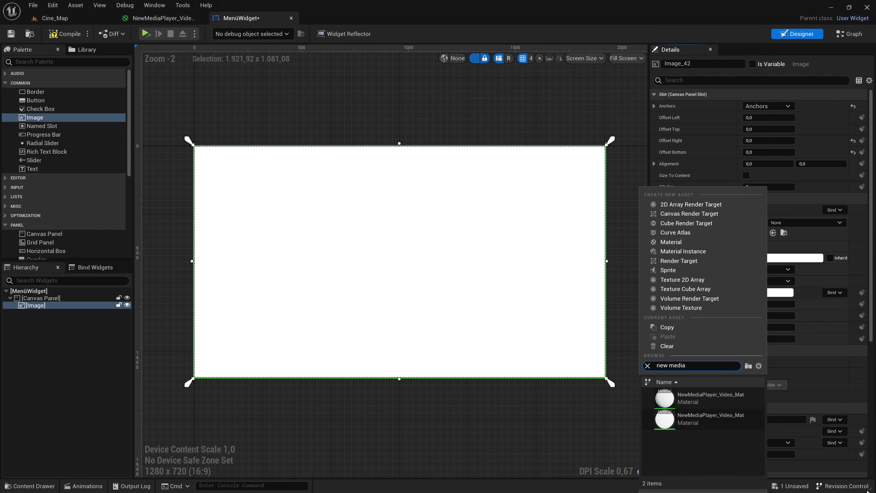
pyautogui.click(471, 426)
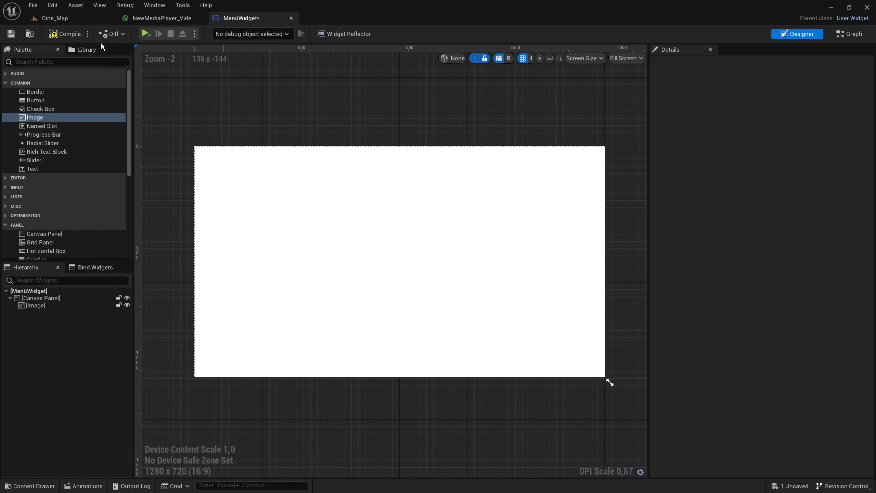
pyautogui.click(142, 18)
pyautogui.click(88, 18)
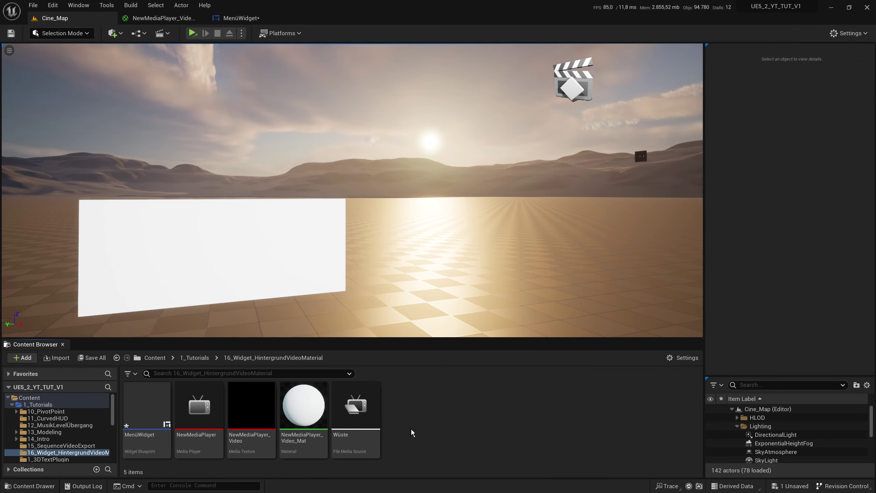
pyautogui.click(301, 405)
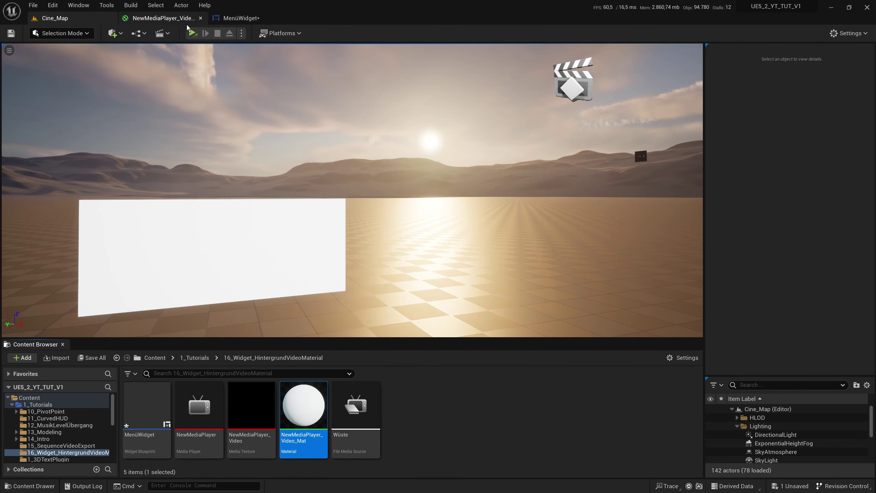
pyautogui.click(239, 23)
pyautogui.click(405, 239)
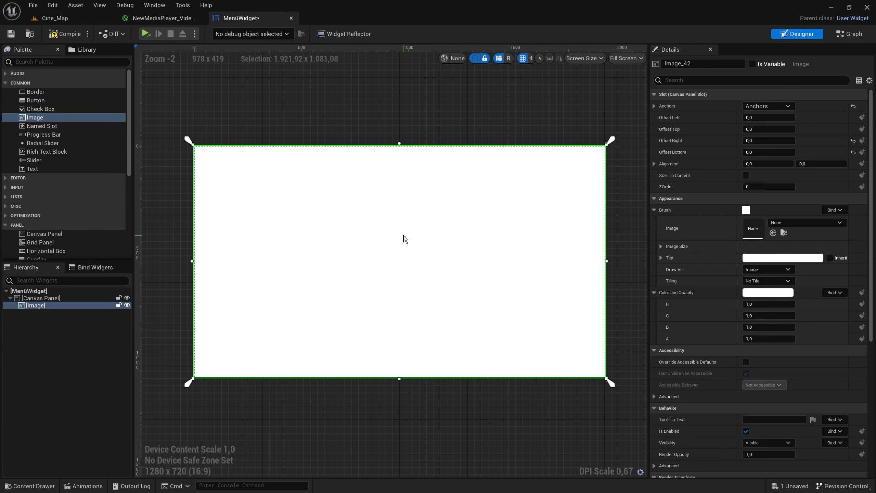
pyautogui.click(773, 233)
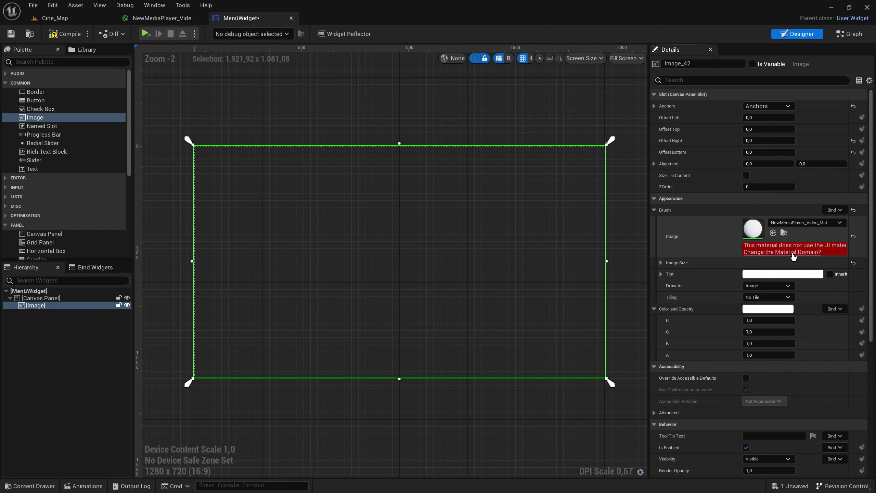
# Step: Switch the video material to the User Interface domain and verify it in the Material Editor
pyautogui.click(792, 254)
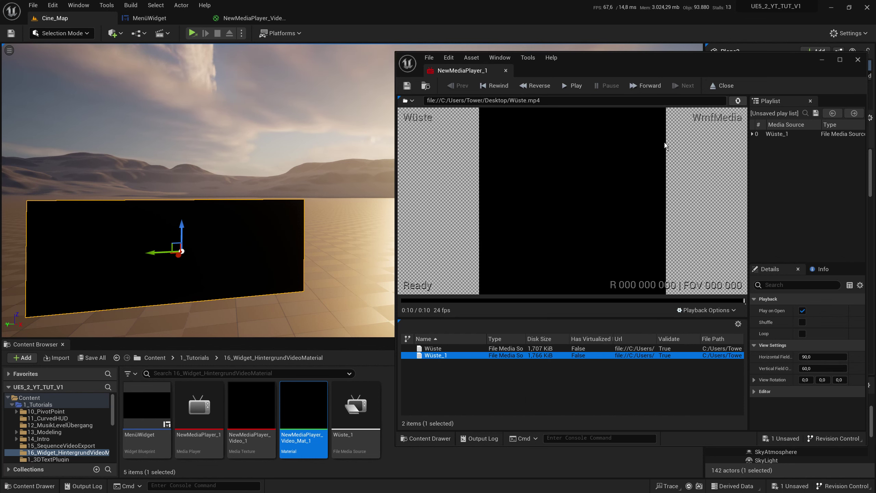
pyautogui.moveTo(608, 70); pyautogui.dragTo(576, 66)
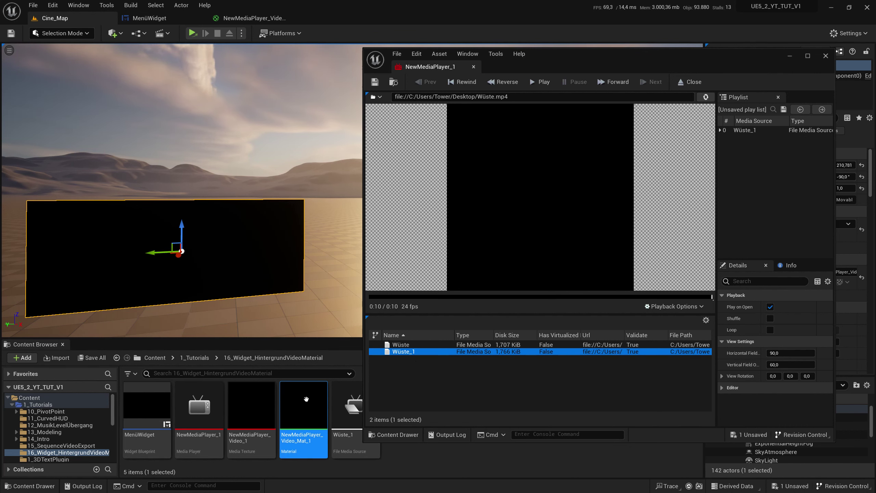
pyautogui.doubleClick(304, 438)
pyautogui.moveTo(571, 59)
pyautogui.mouseDown()
pyautogui.moveTo(631, 103)
pyautogui.moveTo(526, 265)
pyautogui.mouseUp()
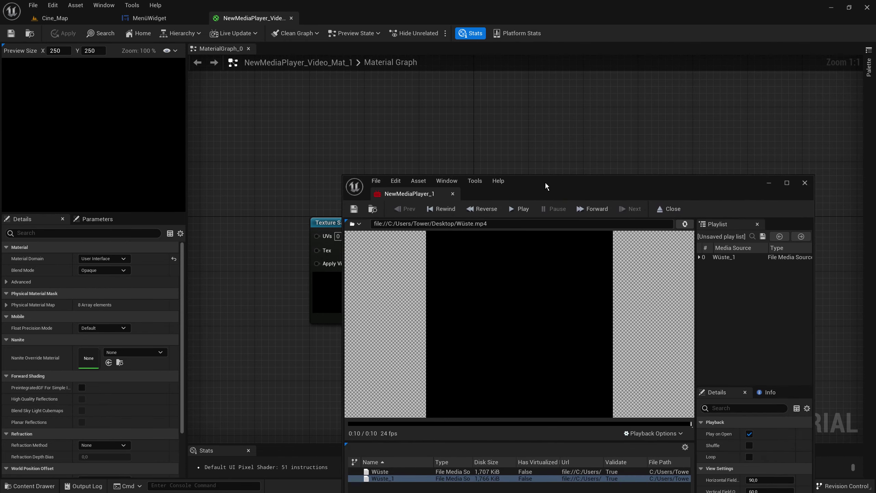
pyautogui.moveTo(545, 186)
pyautogui.mouseDown()
pyautogui.moveTo(492, 341)
pyautogui.moveTo(540, 113)
pyautogui.moveTo(507, 105)
pyautogui.mouseUp()
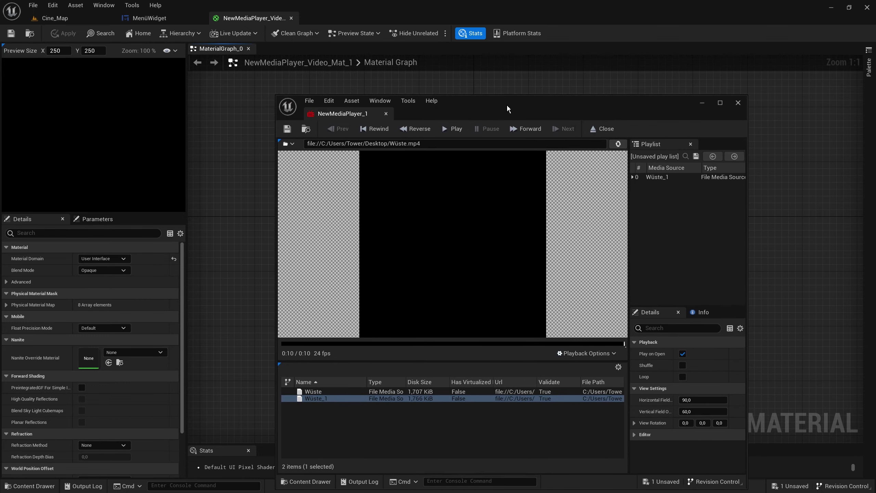
pyautogui.click(148, 17)
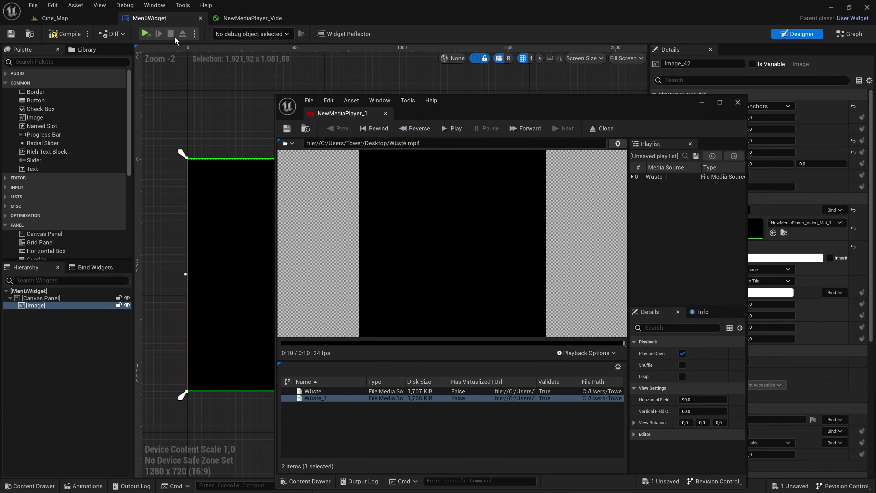
# Step: Minimize the media player window and drop two Buttons onto the MenüWidget canvas
pyautogui.click(701, 105)
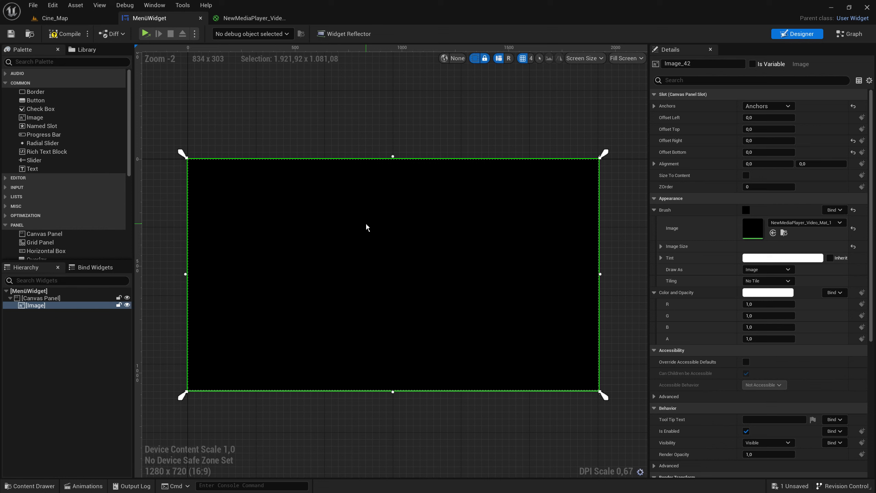
pyautogui.moveTo(35, 100)
pyautogui.mouseDown()
pyautogui.moveTo(287, 389)
pyautogui.moveTo(261, 240)
pyautogui.mouseUp()
pyautogui.moveTo(35, 100); pyautogui.dragTo(253, 278)
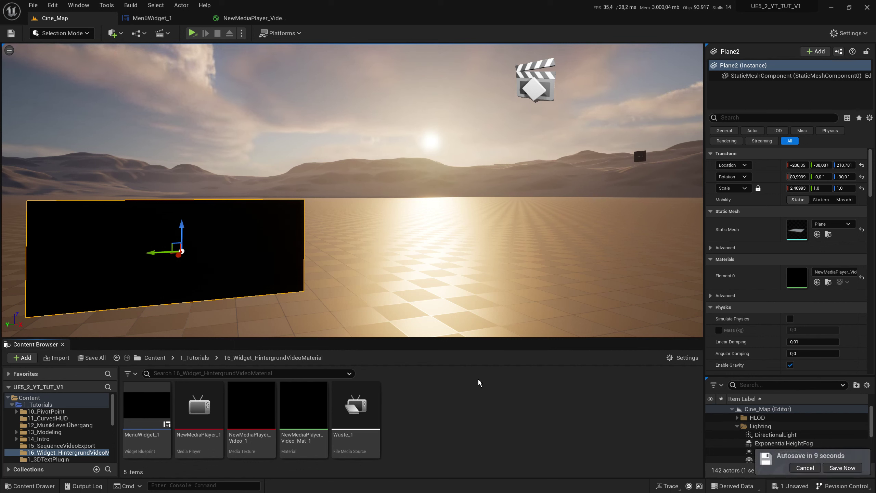
# Step: Open the Cine_Map Level Blueprint and delete its Event Tick node
pyautogui.click(133, 36)
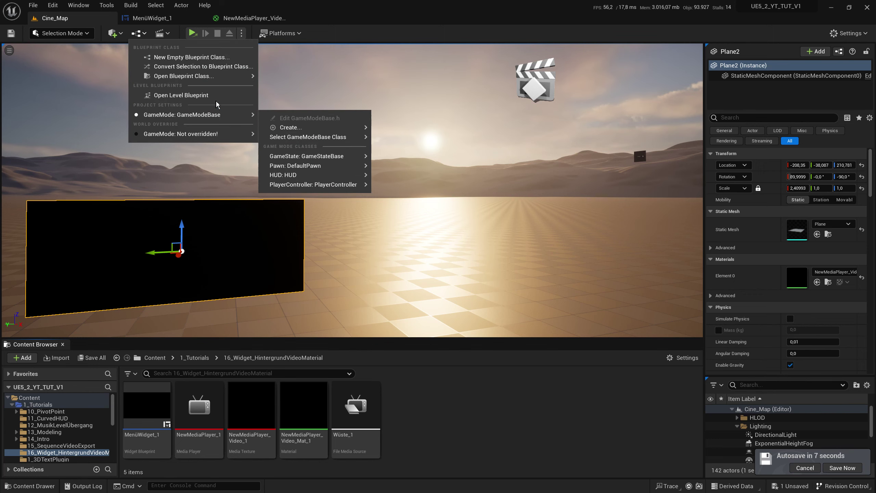
pyautogui.click(181, 95)
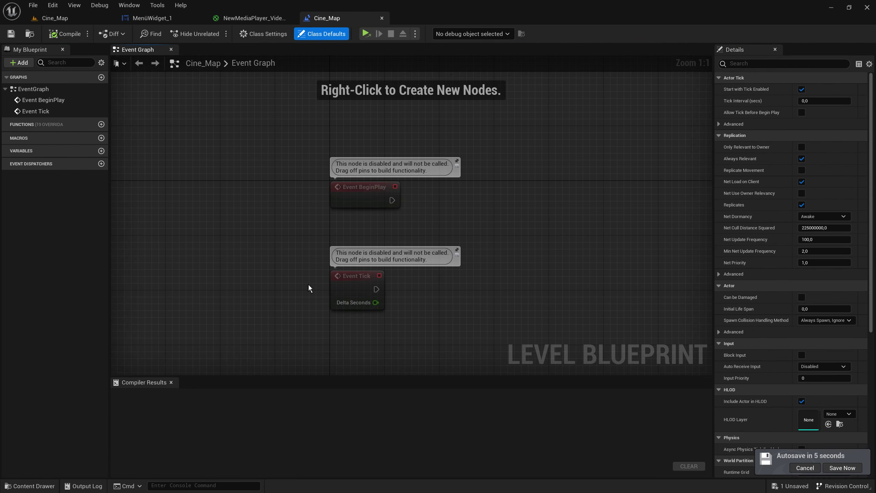
pyautogui.click(358, 276)
pyautogui.press('Delete')
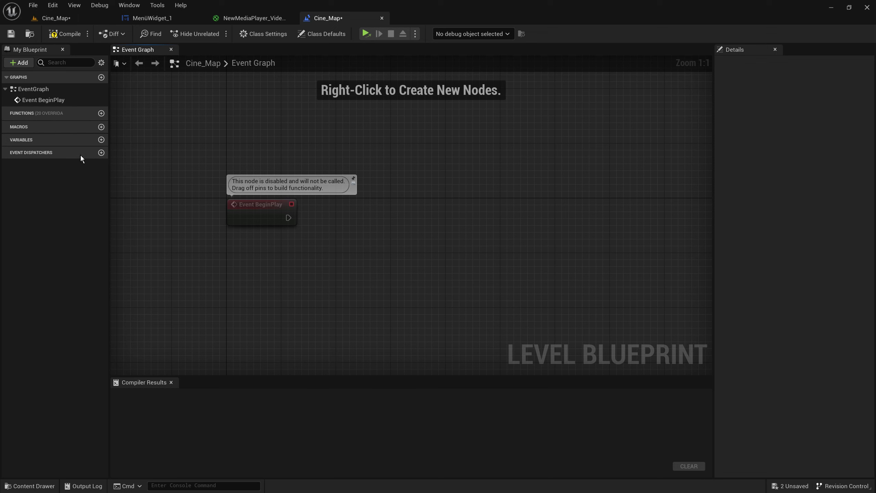
# Step: Add a new variable NewVar typed as a Media Player object reference
pyautogui.click(100, 139)
pyautogui.press('Return')
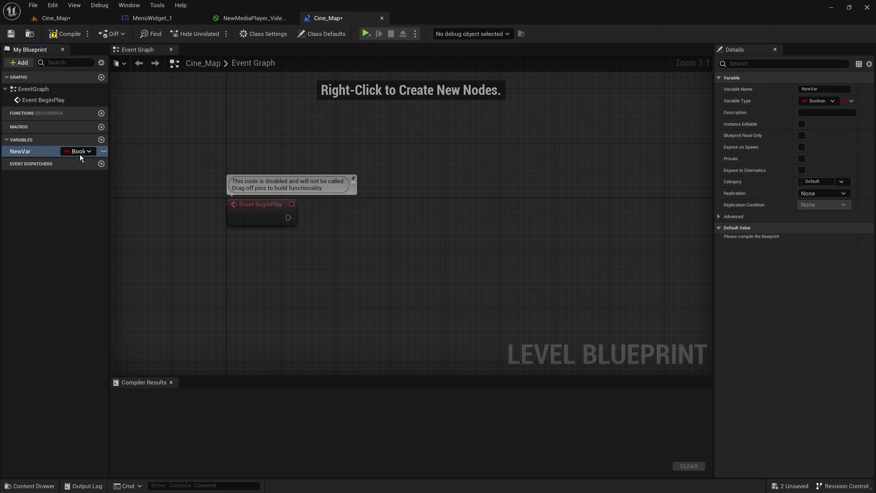
pyautogui.click(89, 153)
pyautogui.write('me')
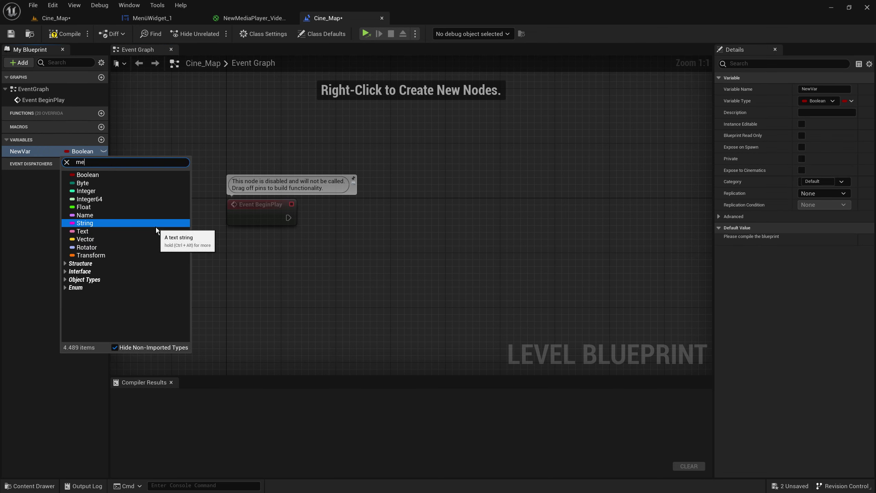
pyautogui.write('dia pla')
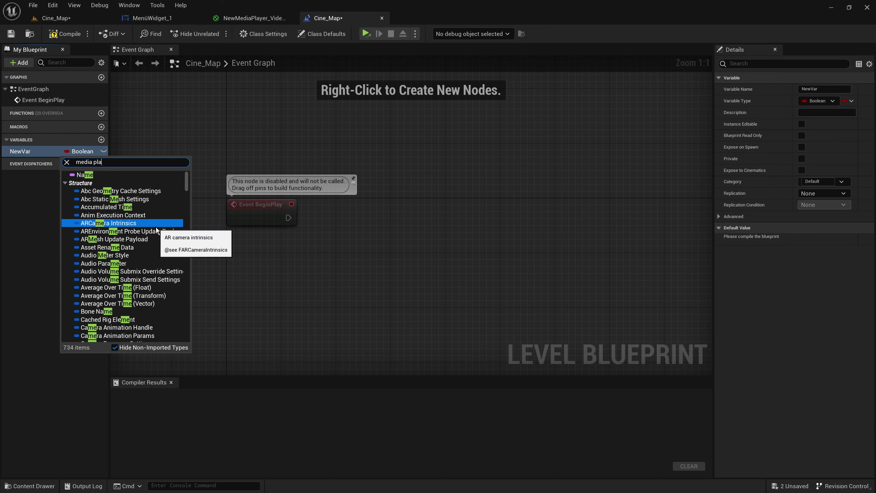
pyautogui.write('y')
pyautogui.moveTo(164, 220)
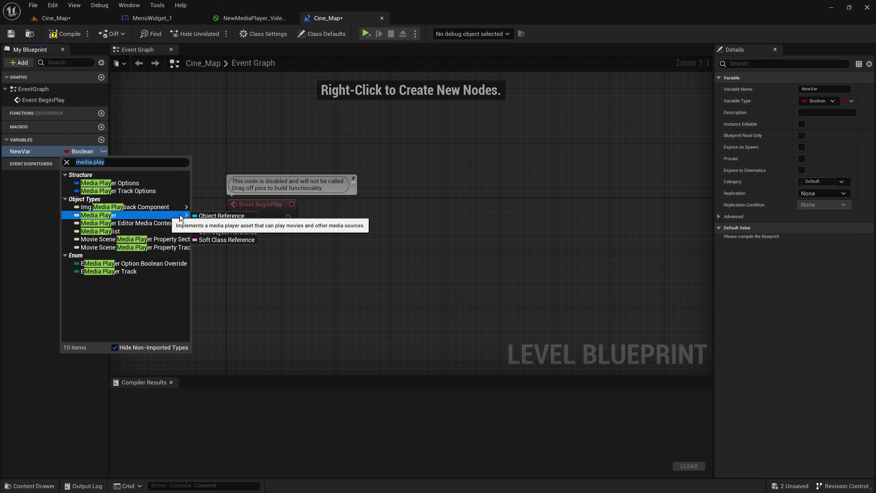
pyautogui.click(221, 216)
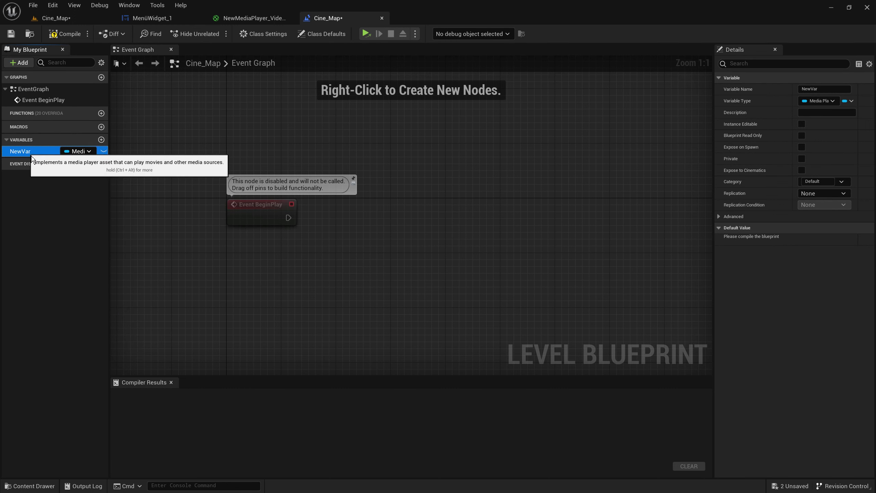
# Step: Rename the variable to Player_1, then compile and save the level blueprint
pyautogui.doubleClick(20, 152)
pyautogui.write('Playe')
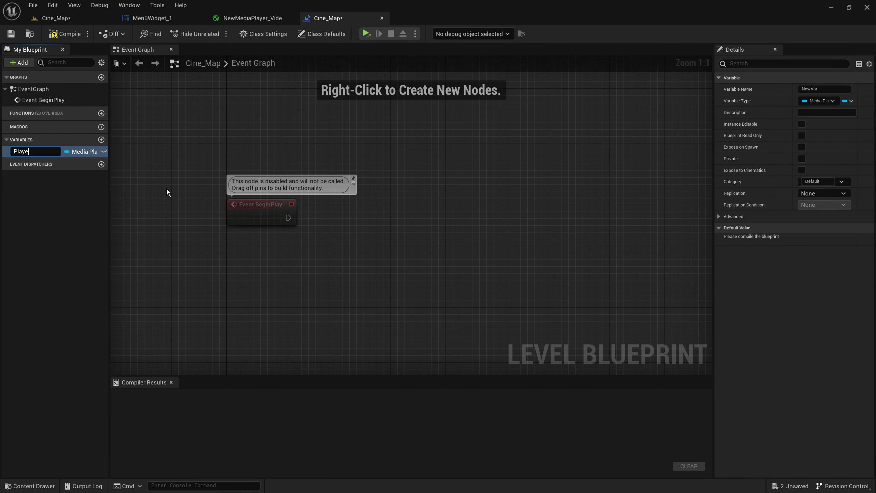
pyautogui.write('r1_1')
pyautogui.press('Return')
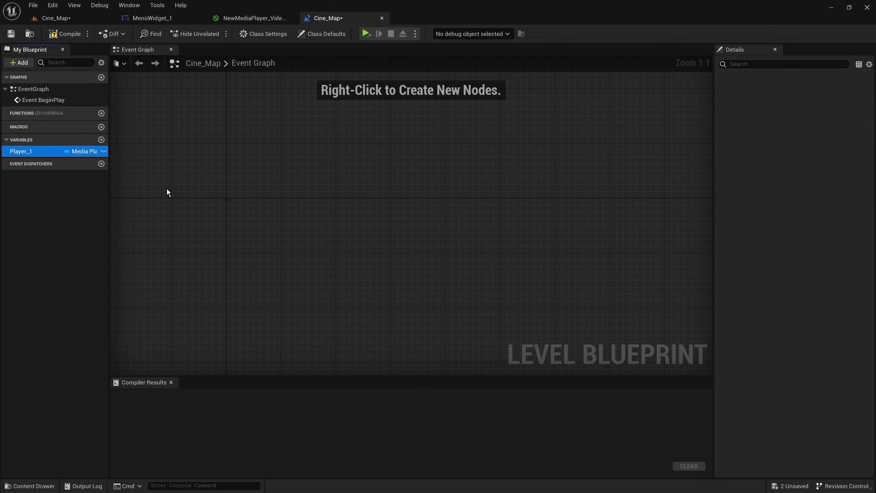
pyautogui.click(62, 34)
pyautogui.click(11, 33)
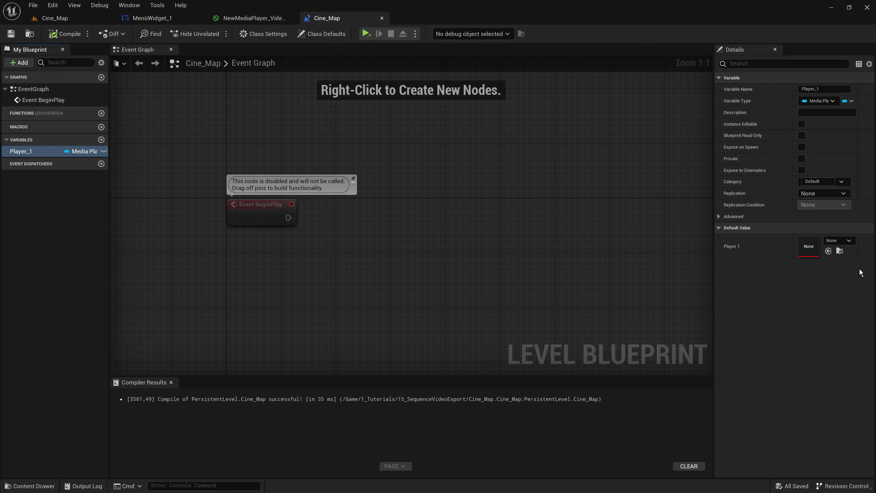
pyautogui.click(847, 240)
# Step: Default Player_1 to NewMediaPlayer_1 and add a Player_1 getter feeding an Open Source node
pyautogui.click(827, 372)
pyautogui.moveTo(501, 262); pyautogui.dragTo(479, 262, button='right')
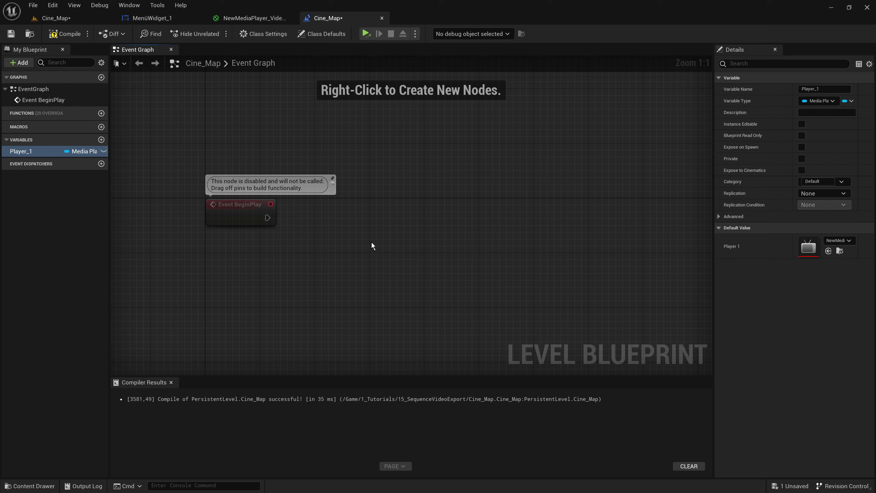
pyautogui.moveTo(20, 151)
pyautogui.mouseDown()
pyautogui.moveTo(355, 276)
pyautogui.moveTo(442, 245)
pyautogui.mouseUp()
pyautogui.click(369, 277)
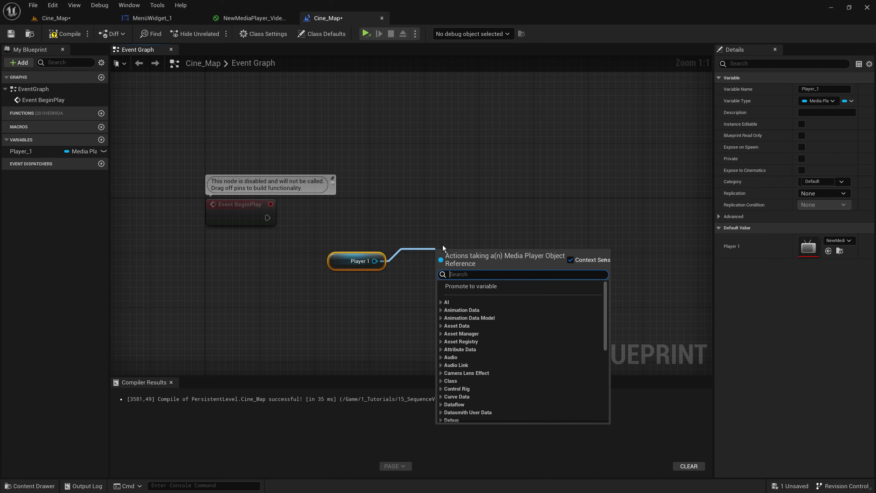
pyautogui.write('open')
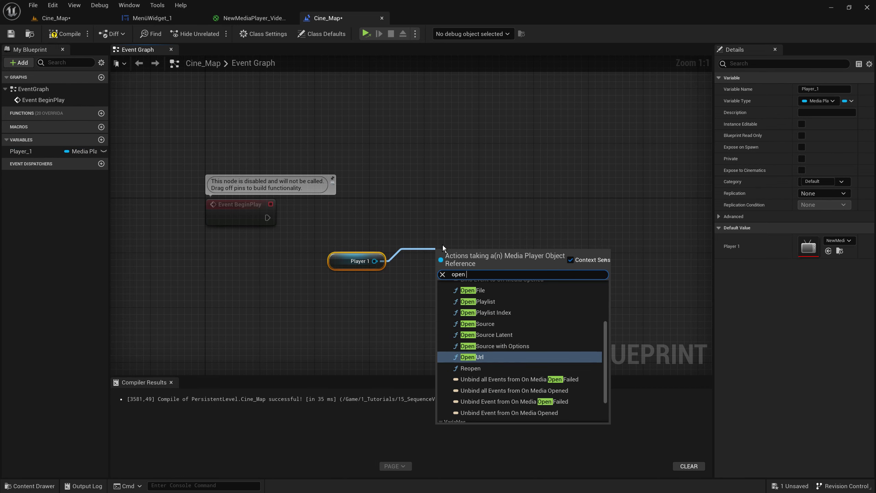
pyautogui.write(' source')
pyautogui.press('Return')
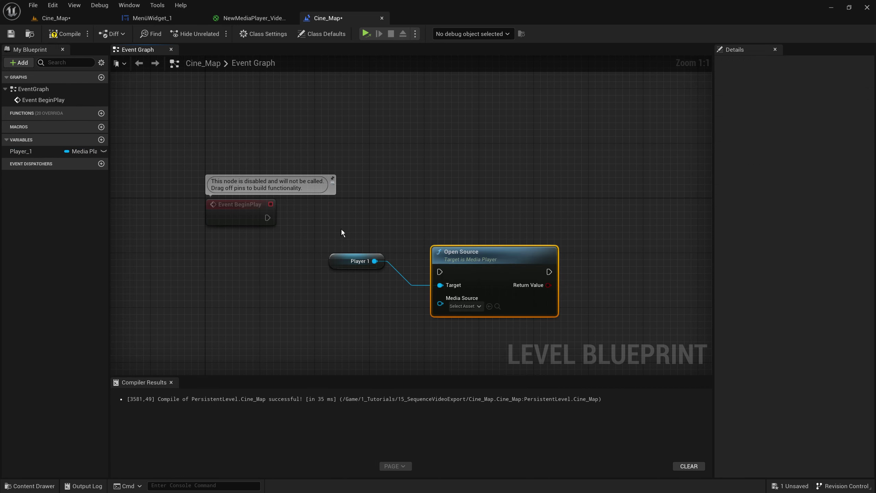
# Step: Run Open Source from Event BeginPlay, arrange the nodes, and choose Wüste_1 as media source
pyautogui.moveTo(268, 218)
pyautogui.mouseDown()
pyautogui.moveTo(440, 271)
pyautogui.moveTo(468, 217)
pyautogui.mouseUp()
pyautogui.moveTo(351, 261)
pyautogui.mouseDown()
pyautogui.moveTo(438, 179)
pyautogui.moveTo(441, 192)
pyautogui.mouseUp()
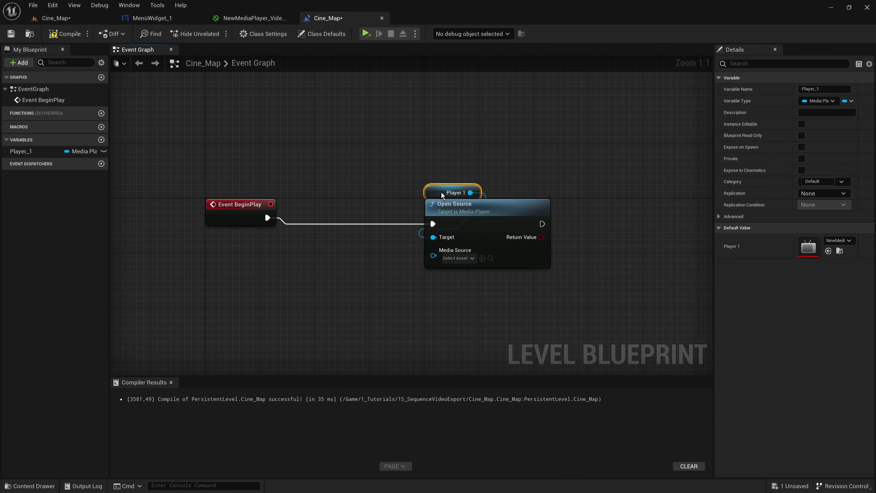
pyautogui.moveTo(520, 180)
pyautogui.mouseDown(button='right')
pyautogui.moveTo(404, 182)
pyautogui.moveTo(374, 171)
pyautogui.mouseUp(button='right')
pyautogui.moveTo(362, 137)
pyautogui.mouseDown()
pyautogui.moveTo(283, 189)
pyautogui.moveTo(239, 194)
pyautogui.mouseUp()
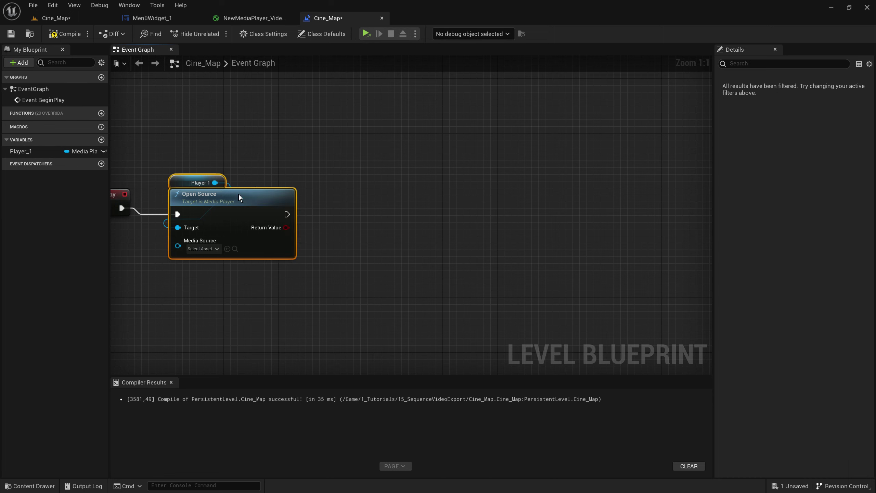
pyautogui.moveTo(238, 195); pyautogui.dragTo(340, 194, button='right')
pyautogui.moveTo(374, 160); pyautogui.dragTo(456, 161, button='right')
pyautogui.click(388, 253)
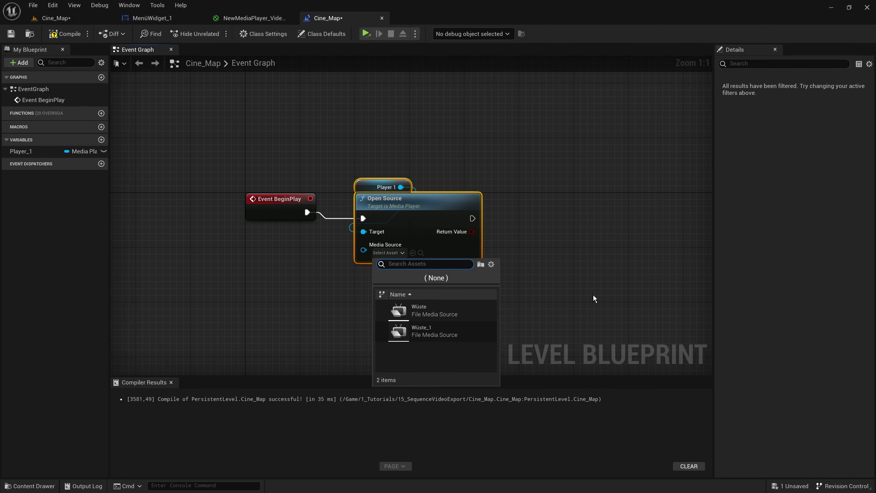
pyautogui.click(468, 331)
# Step: Adjust the graph view and cancel a stray connection dragged from Player 1
pyautogui.moveTo(508, 276); pyautogui.dragTo(481, 324, button='right')
pyautogui.click(545, 317)
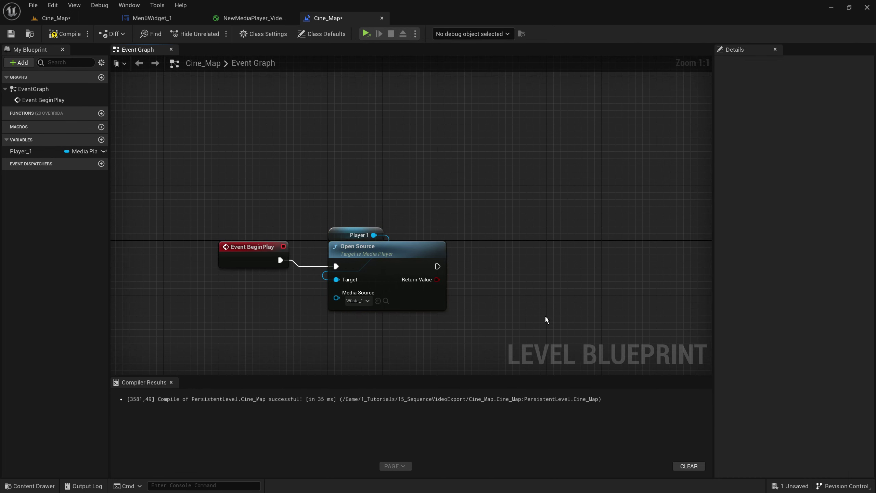
pyautogui.moveTo(544, 319); pyautogui.dragTo(541, 263, button='right')
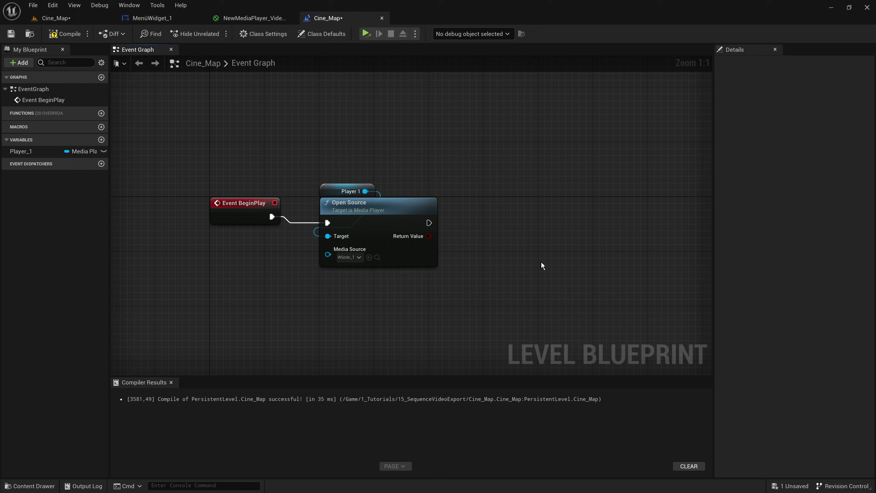
pyautogui.moveTo(365, 191)
pyautogui.mouseDown()
pyautogui.moveTo(467, 150)
pyautogui.moveTo(494, 152)
pyautogui.mouseUp()
pyautogui.click(383, 128)
# Step: Enable Loop on NewMediaPlayer_1, save it, and return to the level blueprint graph
pyautogui.click(56, 18)
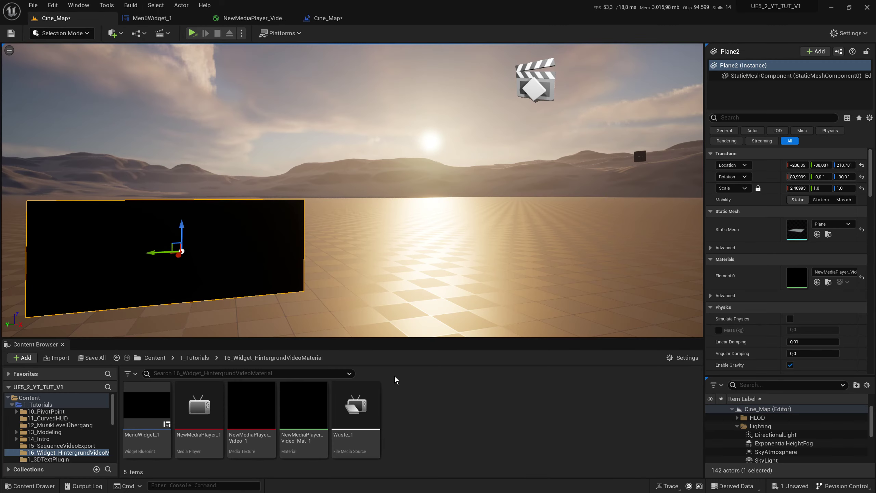
pyautogui.doubleClick(217, 412)
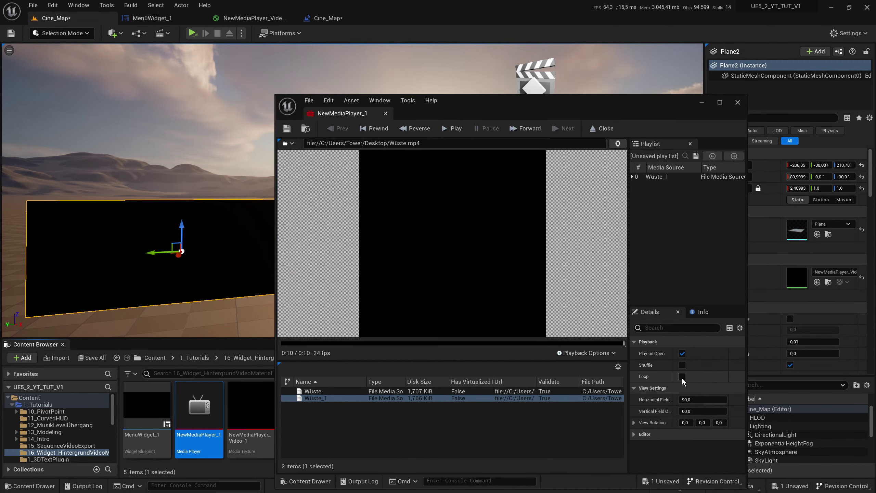
pyautogui.click(682, 377)
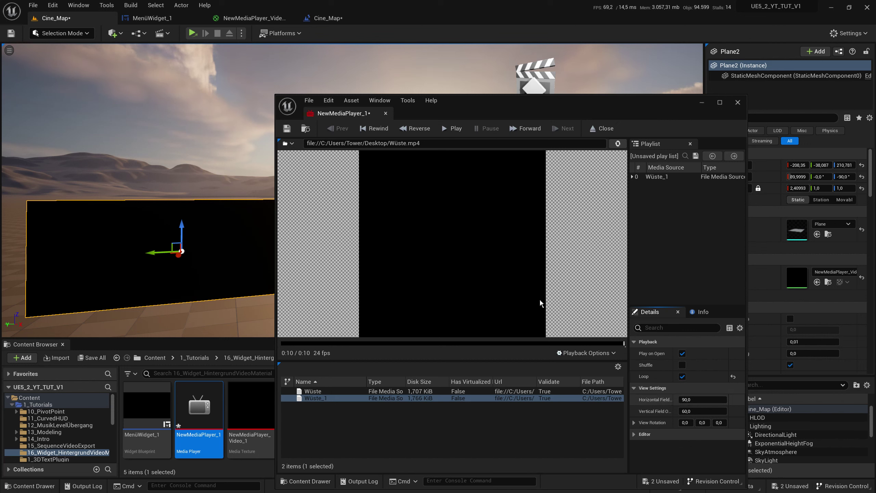
pyautogui.click(287, 128)
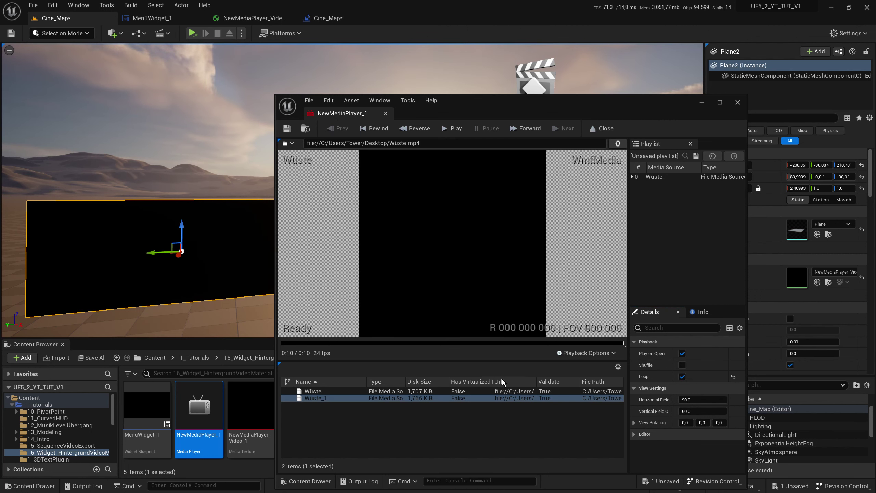
pyautogui.moveTo(544, 100); pyautogui.dragTo(588, 123)
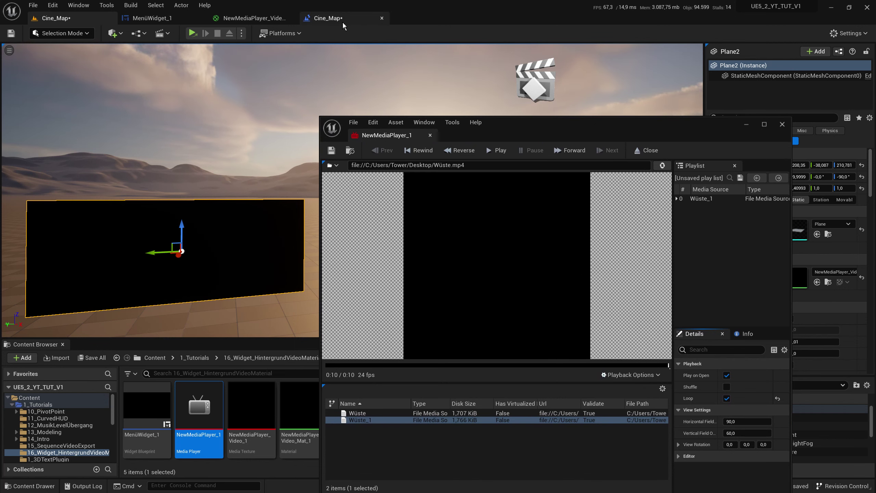
pyautogui.click(370, 18)
# Step: Add a Create Widget node with its class set to MenüWidget_1
pyautogui.click(746, 124)
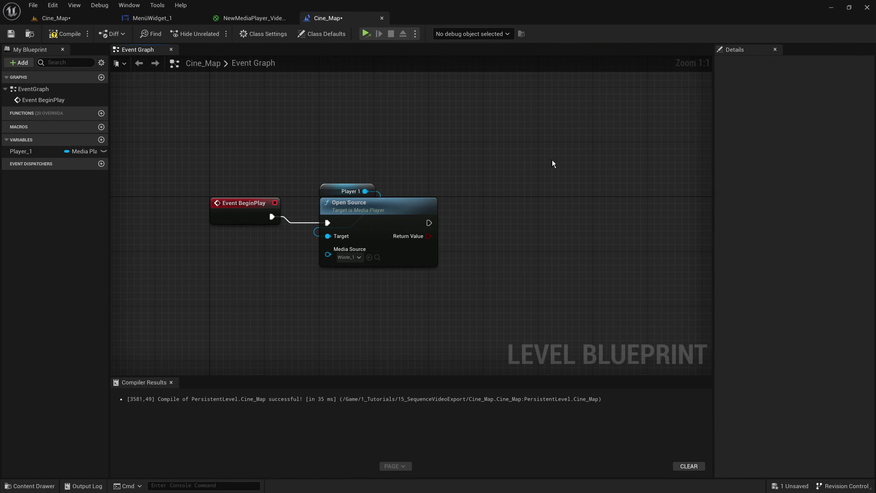
pyautogui.moveTo(548, 196); pyautogui.dragTo(505, 200, button='right')
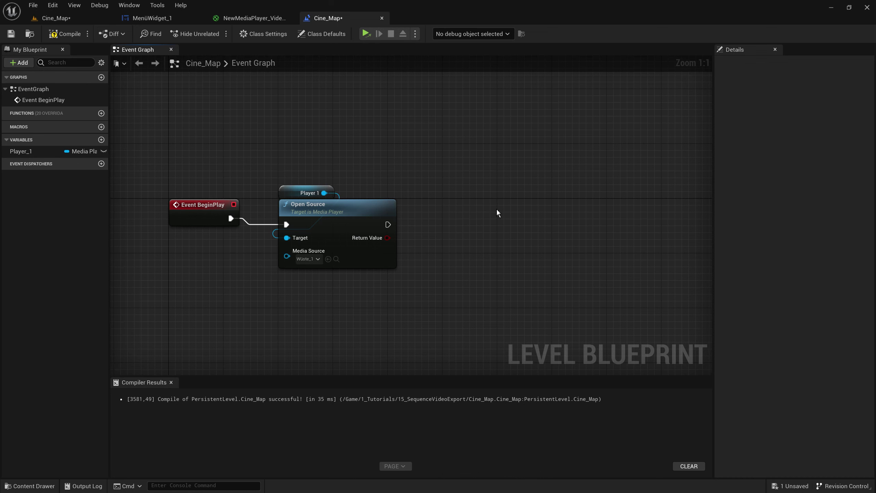
pyautogui.rightClick(502, 211)
pyautogui.write('create wo')
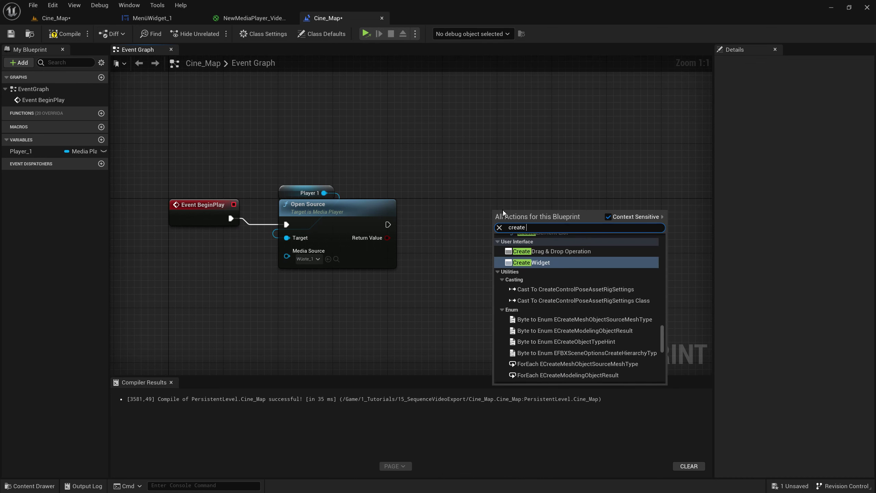
pyautogui.press('BackSpace')
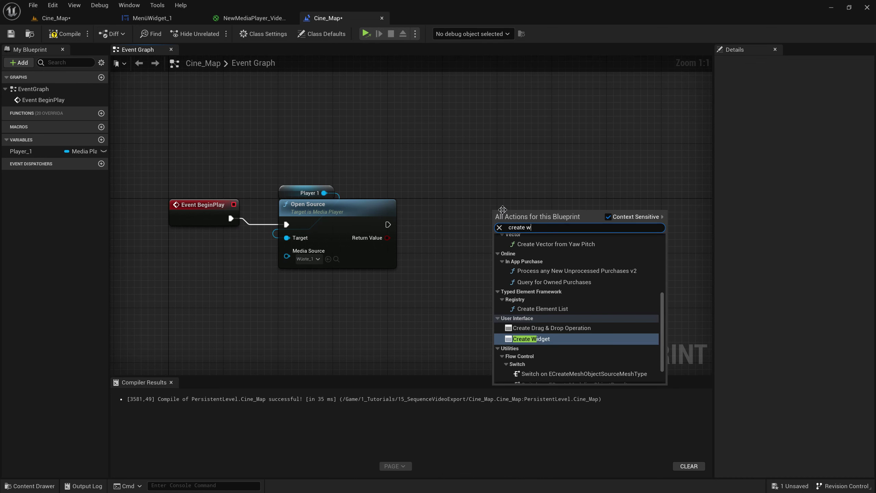
pyautogui.press('Return')
pyautogui.click(536, 245)
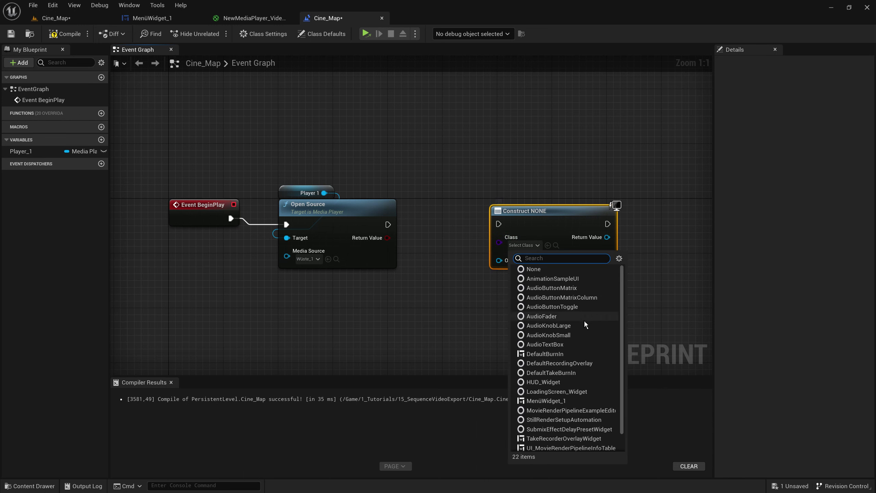
pyautogui.write('_1')
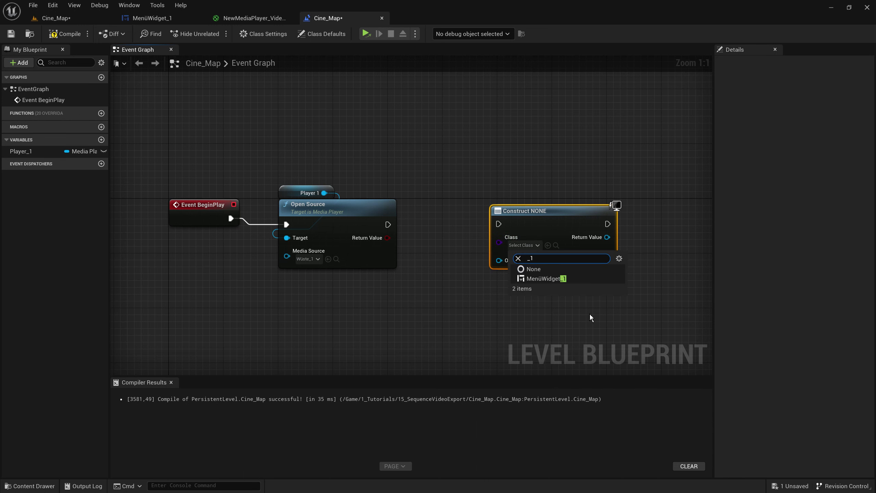
pyautogui.click(551, 279)
# Step: Run Create Widget after Open Source and feed its Return Value into Add to Viewport
pyautogui.moveTo(498, 224)
pyautogui.mouseDown()
pyautogui.moveTo(387, 224)
pyautogui.moveTo(459, 205)
pyautogui.mouseUp()
pyautogui.moveTo(460, 206); pyautogui.dragTo(364, 219, button='right')
pyautogui.moveTo(467, 244); pyautogui.dragTo(538, 246)
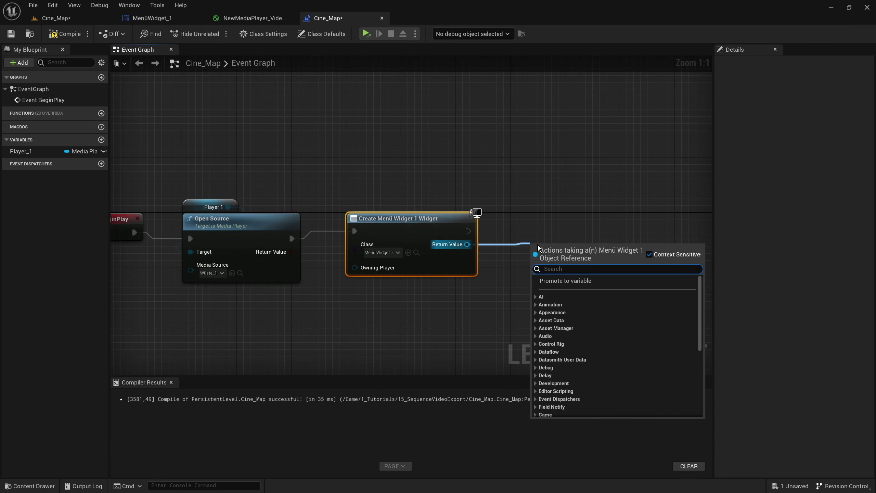
pyautogui.write('add')
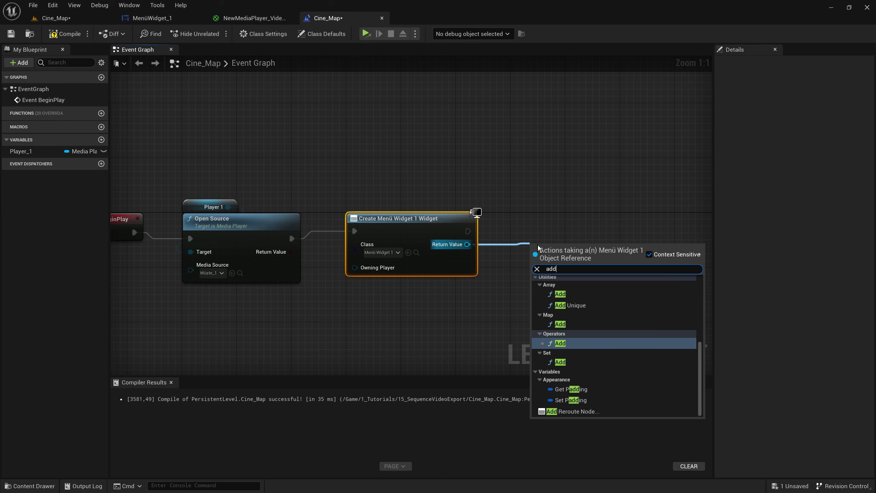
pyautogui.write(' to')
pyautogui.press('Return')
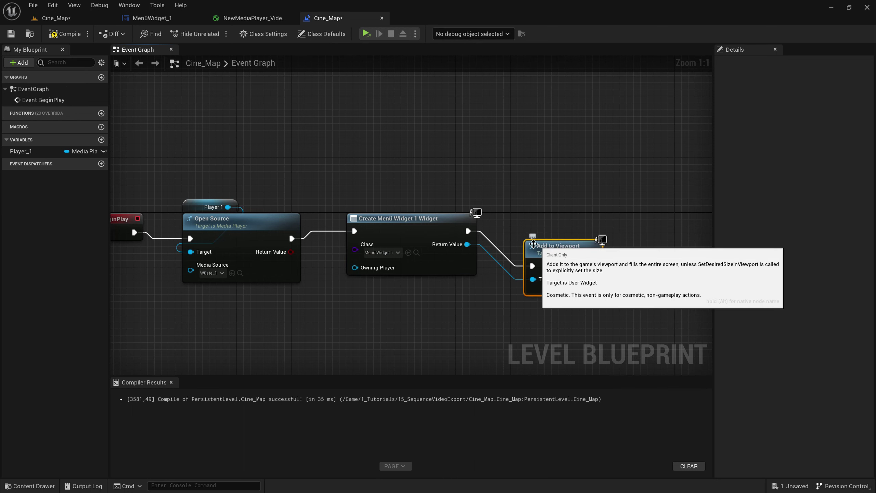
pyautogui.moveTo(533, 244); pyautogui.dragTo(519, 218)
pyautogui.moveTo(469, 186); pyautogui.dragTo(549, 186, button='right')
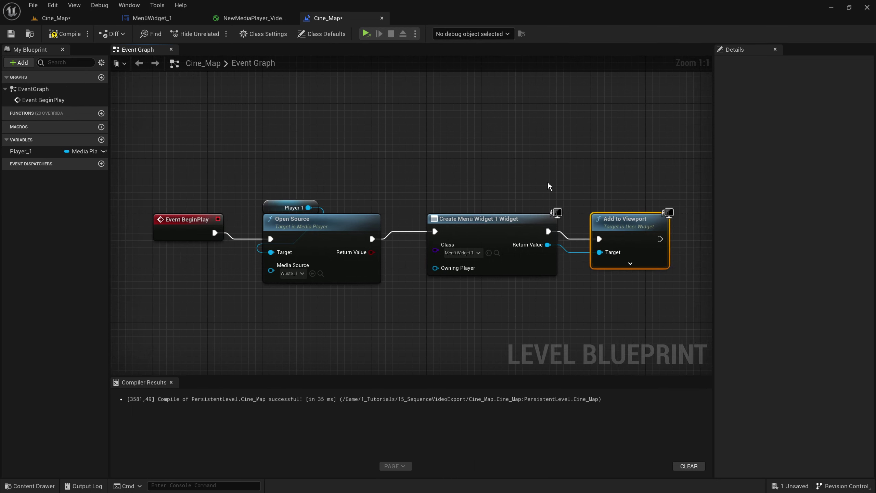
pyautogui.scroll(-2, 501, 223)
# Step: Select every Event Graph node and save the level and blueprint with Ctrl+Shift+S
pyautogui.click(502, 220)
pyautogui.scroll(2, 503, 221)
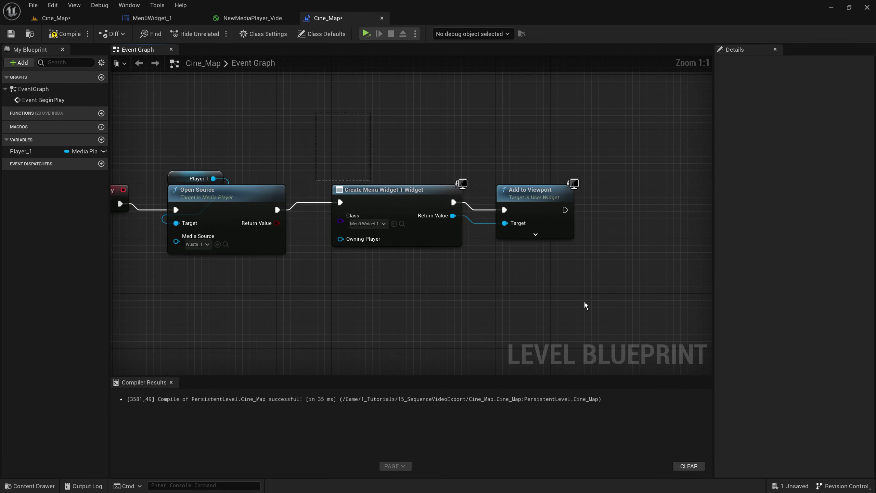
pyautogui.moveTo(585, 305); pyautogui.dragTo(627, 300)
pyautogui.moveTo(586, 270); pyautogui.dragTo(346, 194)
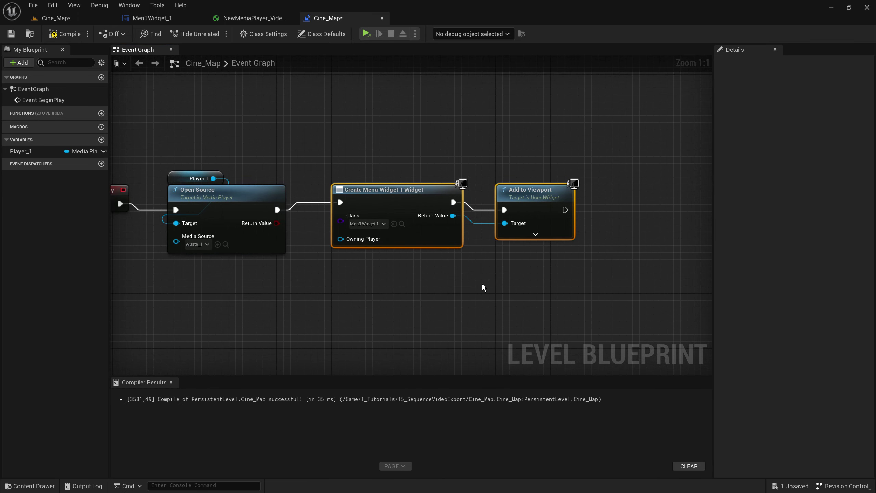
pyautogui.moveTo(416, 304); pyautogui.dragTo(477, 305, button='right')
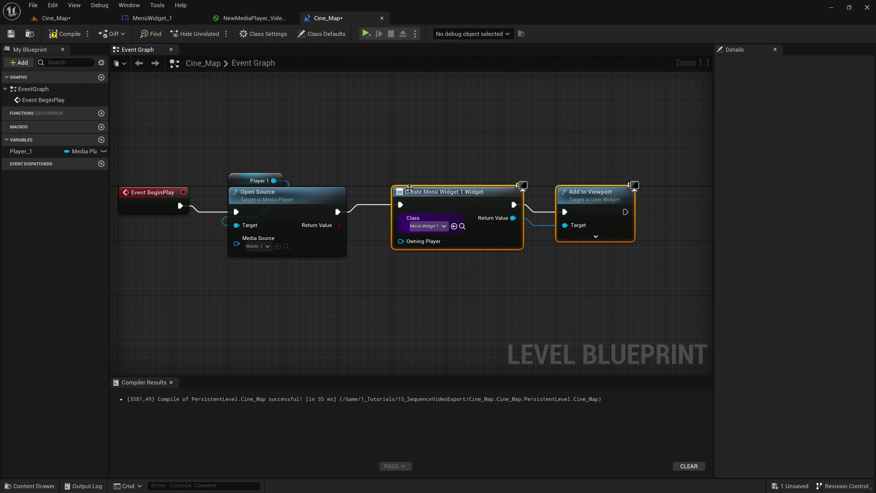
pyautogui.moveTo(392, 142); pyautogui.dragTo(666, 286)
pyautogui.moveTo(255, 109); pyautogui.dragTo(651, 341)
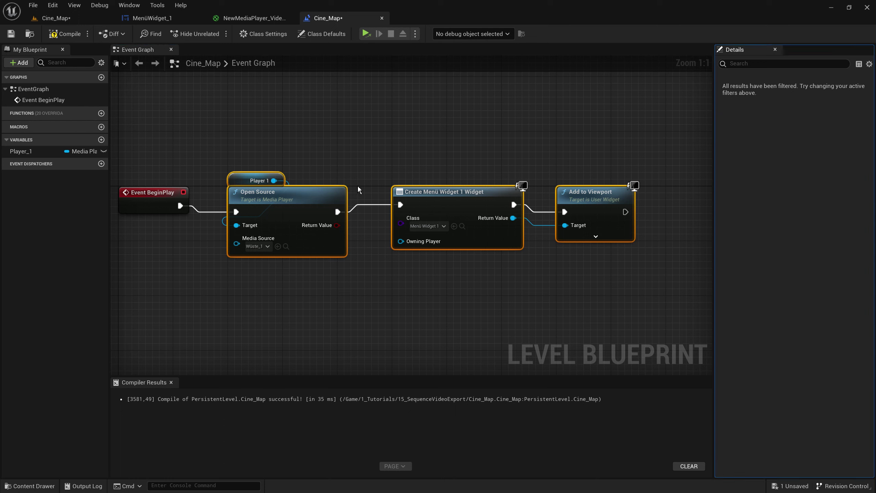
pyautogui.hotkey('ctrl', 'shift', 's')
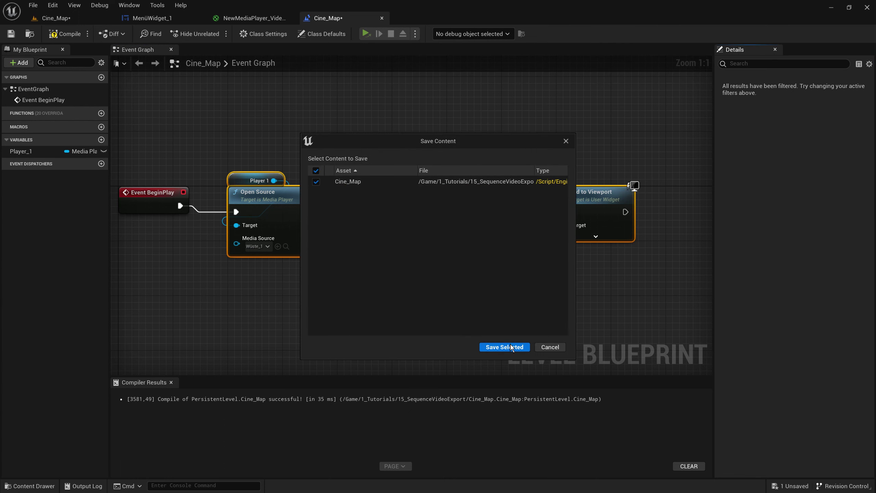
# Step: Confirm saving the Cine_Map level with Save Selected
pyautogui.click(494, 343)
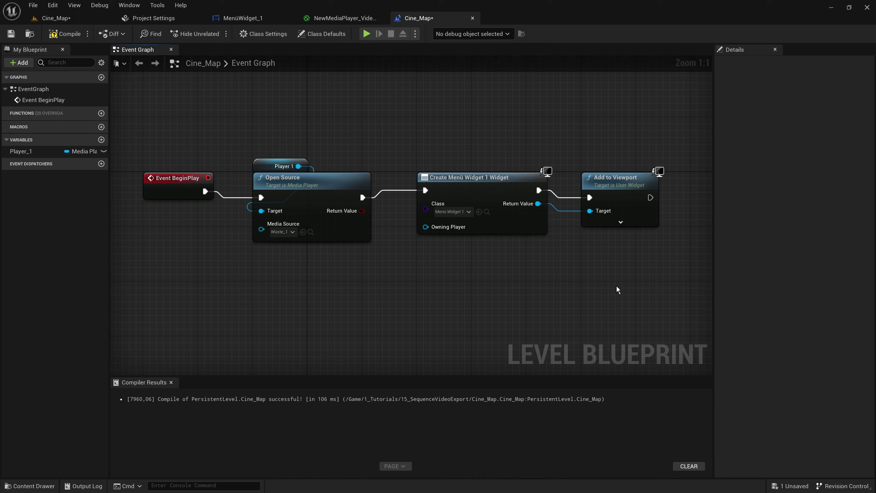
pyautogui.moveTo(356, 308); pyautogui.dragTo(418, 345, button='right')
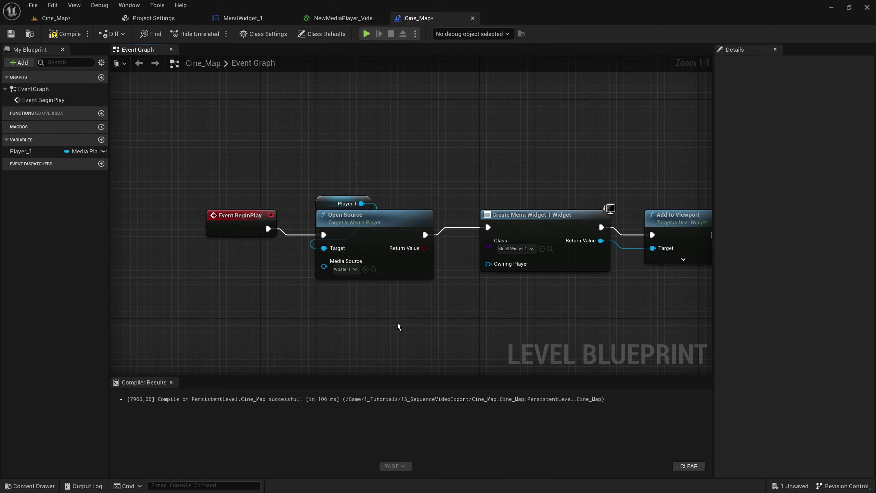
pyautogui.moveTo(397, 322); pyautogui.dragTo(391, 310, button='right')
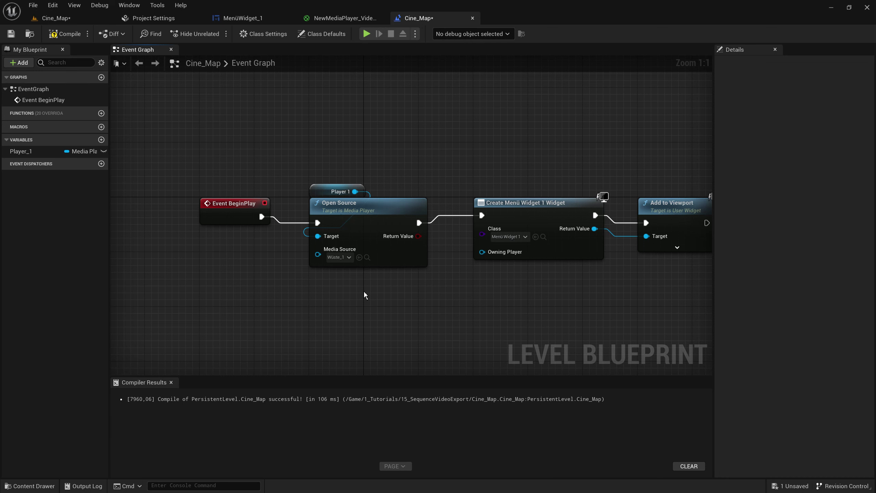
pyautogui.moveTo(383, 178); pyautogui.dragTo(396, 218, button='right')
pyautogui.moveTo(367, 232); pyautogui.dragTo(395, 172)
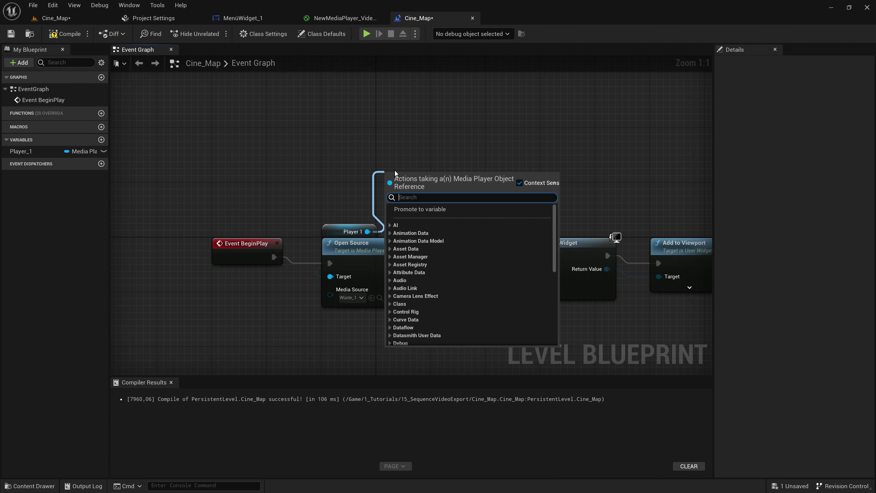
pyautogui.write('reop')
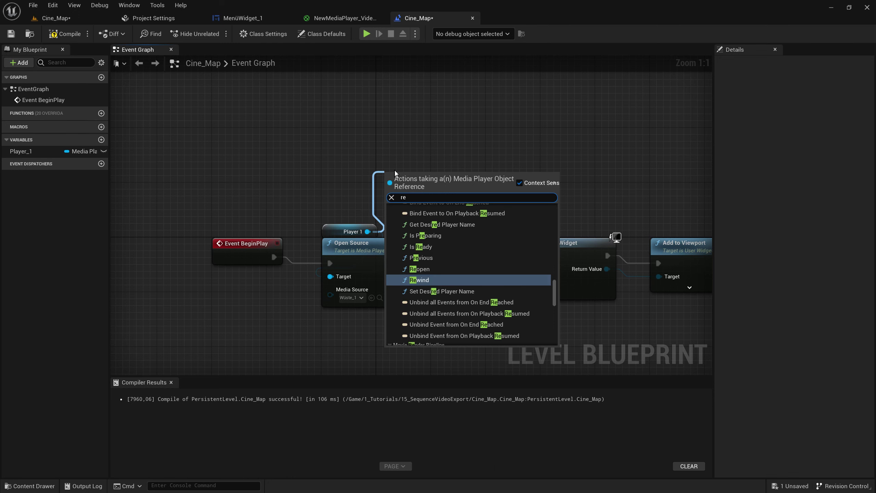
pyautogui.press('Return')
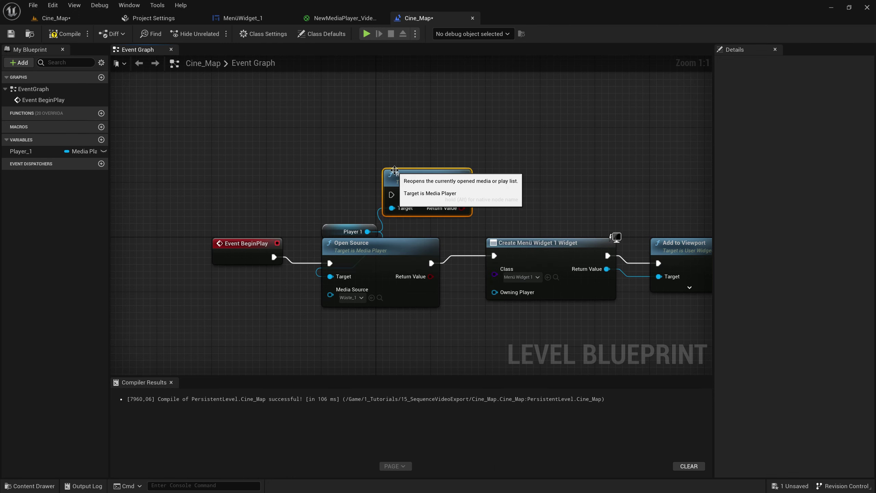
pyautogui.moveTo(400, 175); pyautogui.dragTo(383, 106)
pyautogui.moveTo(367, 231); pyautogui.dragTo(438, 169)
pyautogui.write('close')
pyautogui.press('Return')
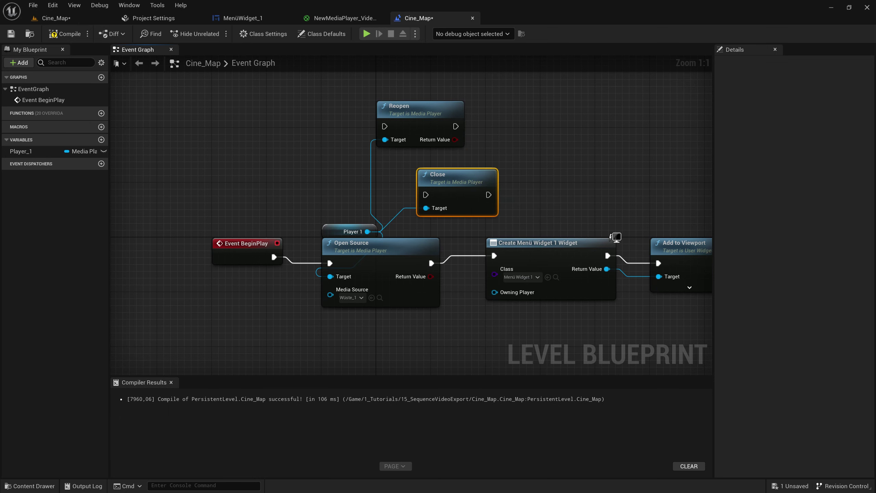
pyautogui.moveTo(437, 170); pyautogui.dragTo(435, 208, button='right')
pyautogui.moveTo(318, 102); pyautogui.dragTo(473, 218)
pyautogui.press('Delete')
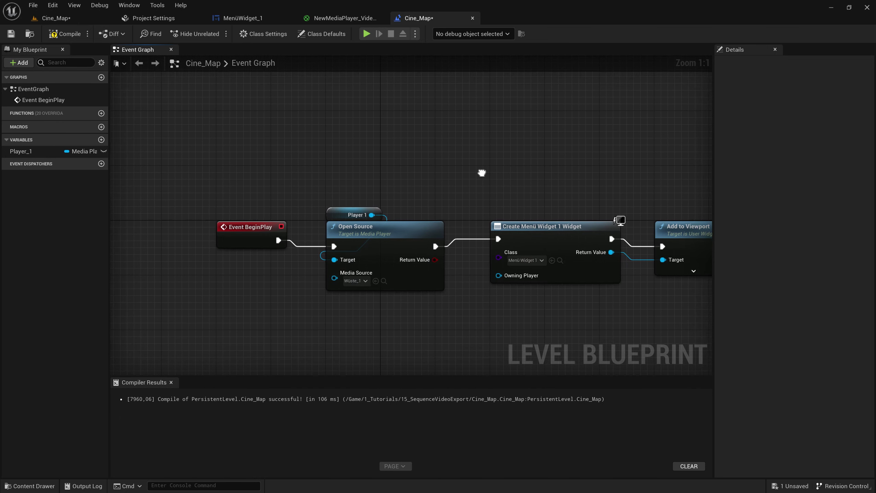
pyautogui.moveTo(481, 238)
pyautogui.mouseDown(button='right')
pyautogui.moveTo(478, 148)
pyautogui.moveTo(456, 259)
pyautogui.mouseUp(button='right')
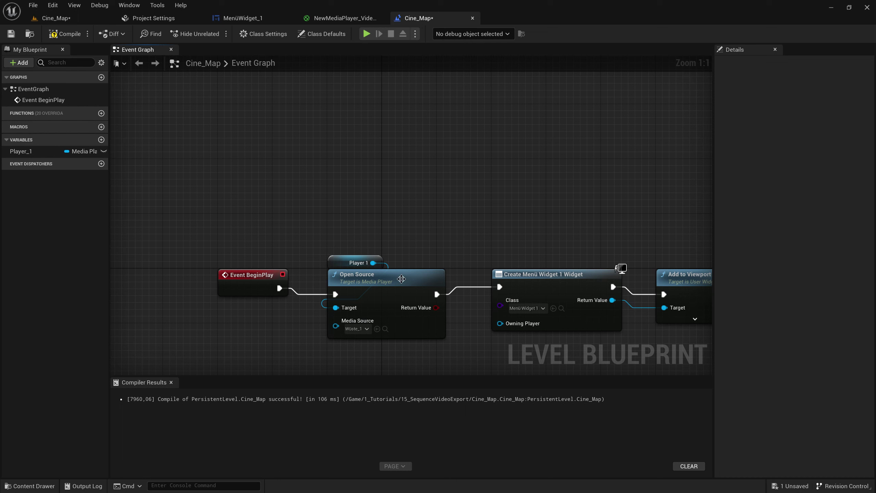
# Step: Add an Open Source with Options node on Player 1 below Open Source
pyautogui.moveTo(374, 262); pyautogui.dragTo(407, 176)
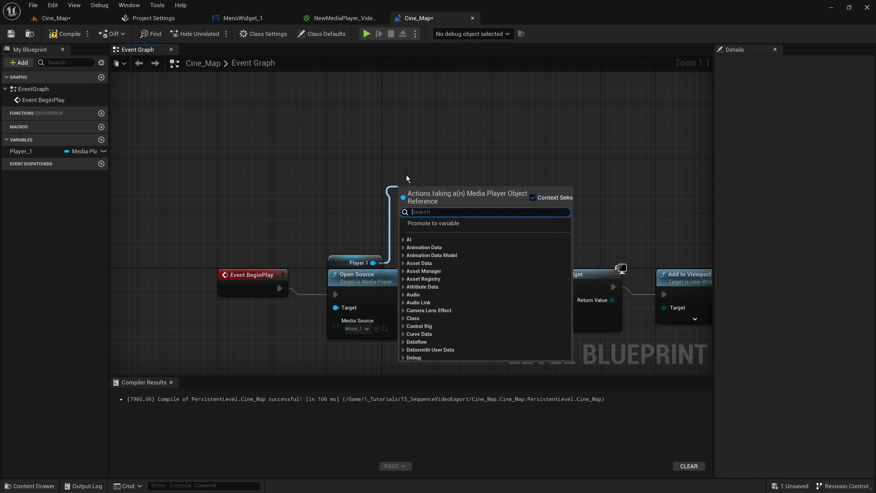
pyautogui.write('source')
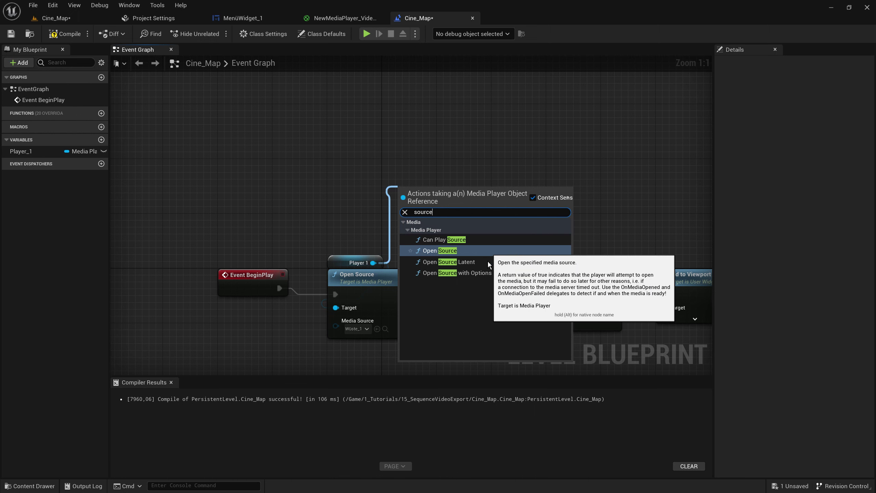
pyautogui.click(464, 274)
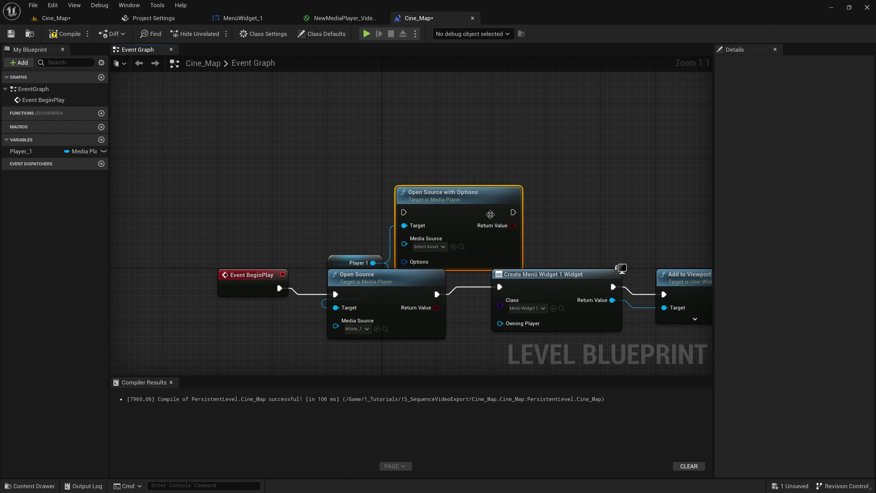
pyautogui.moveTo(459, 202); pyautogui.dragTo(473, 94, button='right')
pyautogui.moveTo(474, 95); pyautogui.dragTo(406, 258)
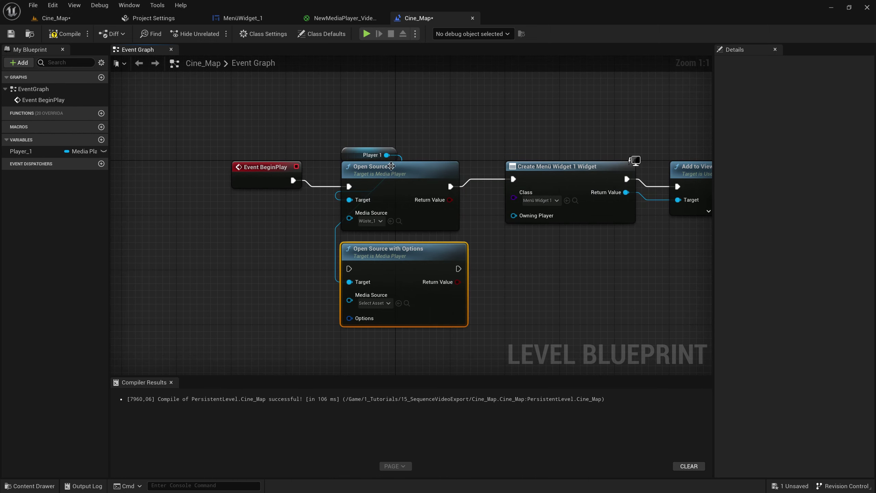
# Step: Add an Open Source Latent node on Player 1 beneath the options node
pyautogui.moveTo(388, 155); pyautogui.dragTo(532, 297)
pyautogui.write('source')
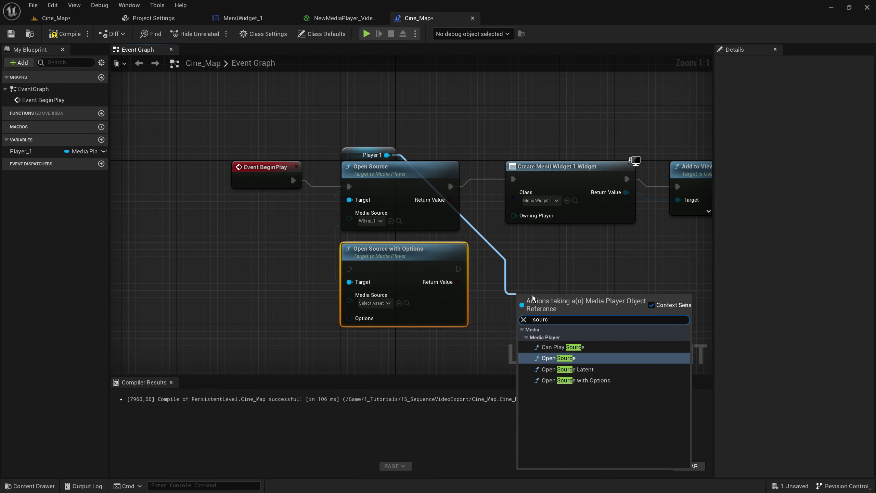
pyautogui.press('Down')
pyautogui.press('Return')
pyautogui.moveTo(533, 294); pyautogui.dragTo(354, 343)
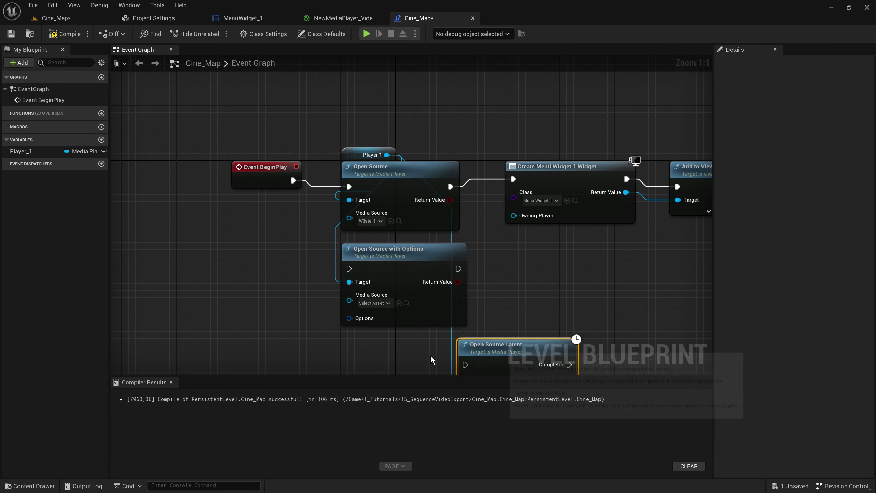
pyautogui.moveTo(466, 332)
pyautogui.mouseDown(button='right')
pyautogui.moveTo(500, 303)
pyautogui.moveTo(449, 274)
pyautogui.mouseUp(button='right')
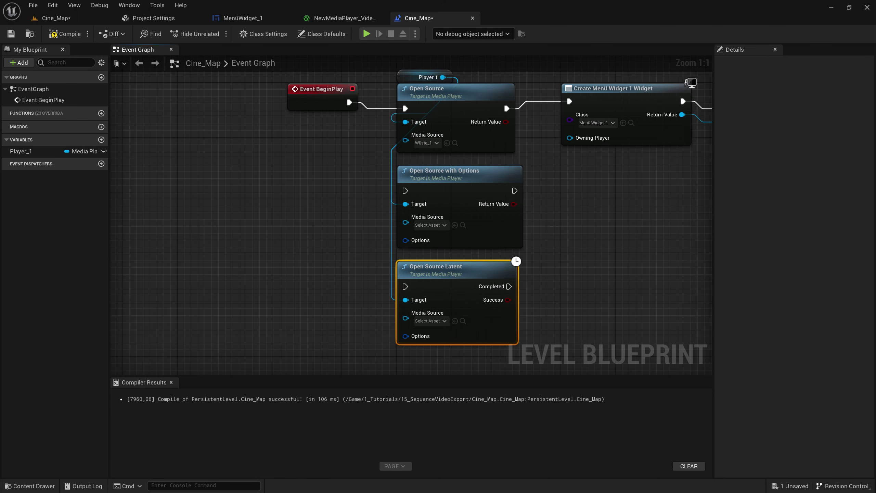
pyautogui.moveTo(430, 206); pyautogui.dragTo(432, 238, button='right')
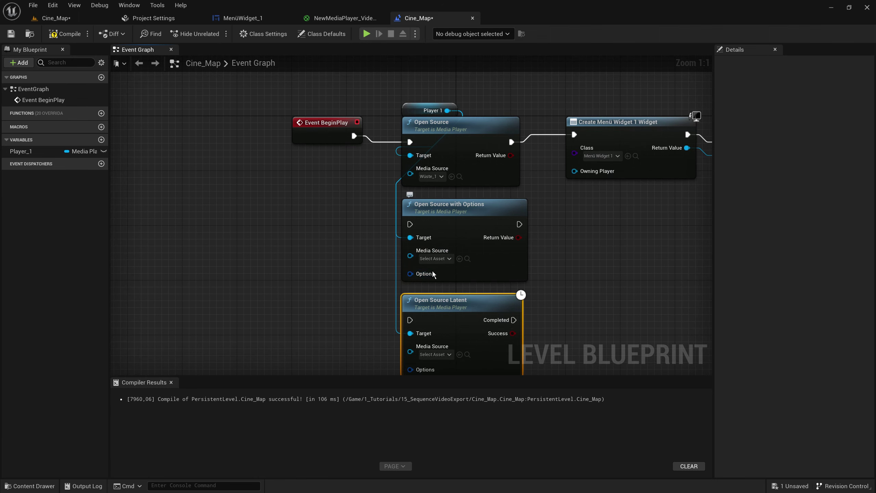
# Step: Create a Make MediaPlayerOptions node for the Open Source with Options input
pyautogui.moveTo(409, 274); pyautogui.dragTo(327, 278)
pyautogui.write('make')
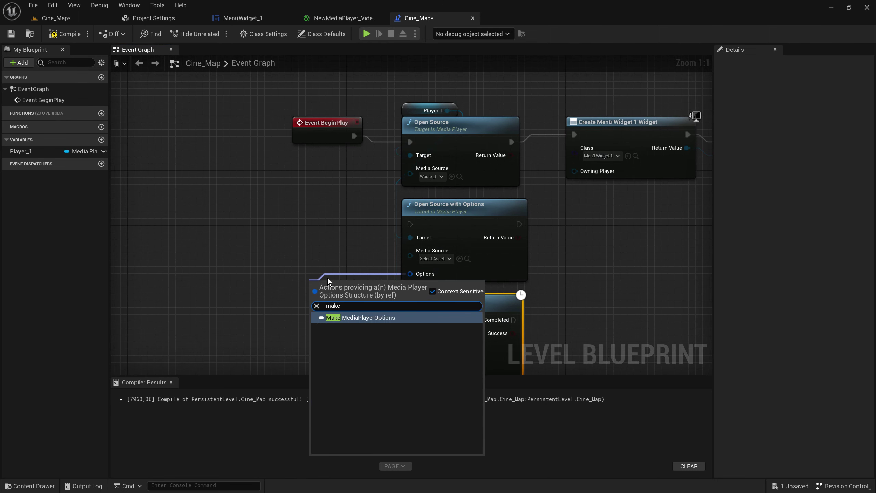
pyautogui.press('Return')
pyautogui.moveTo(373, 288); pyautogui.dragTo(257, 267)
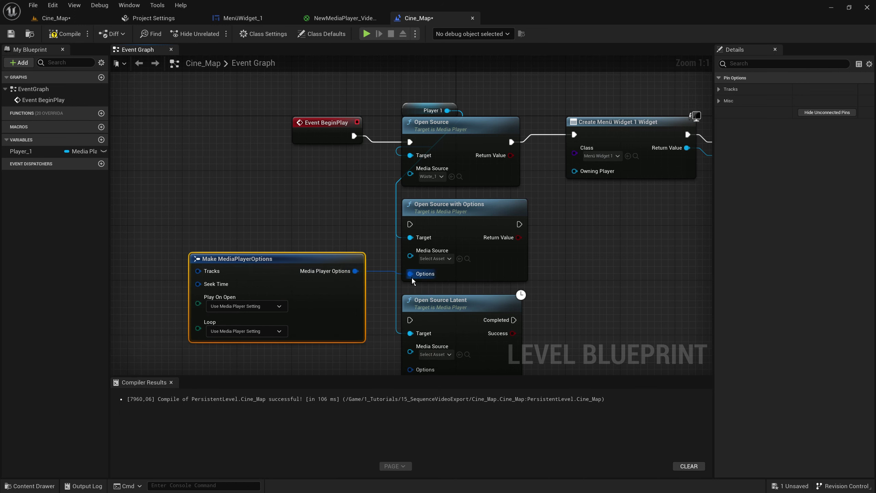
pyautogui.rightClick(413, 279)
pyautogui.click(293, 242)
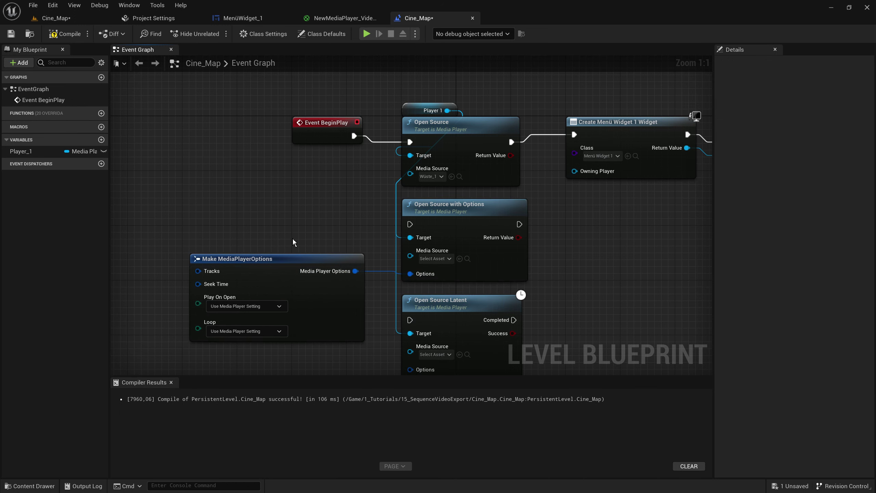
pyautogui.moveTo(173, 227); pyautogui.dragTo(194, 196, button='right')
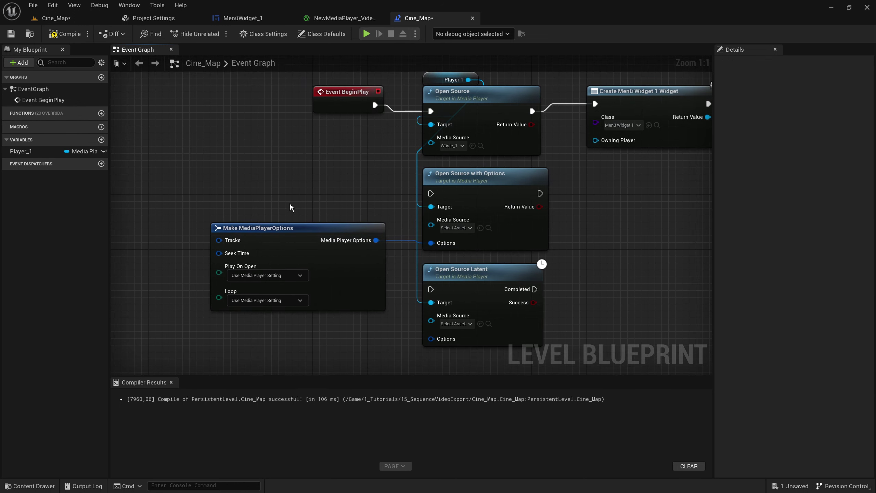
pyautogui.click(294, 300)
pyautogui.moveTo(375, 351); pyautogui.dragTo(367, 266, button='right')
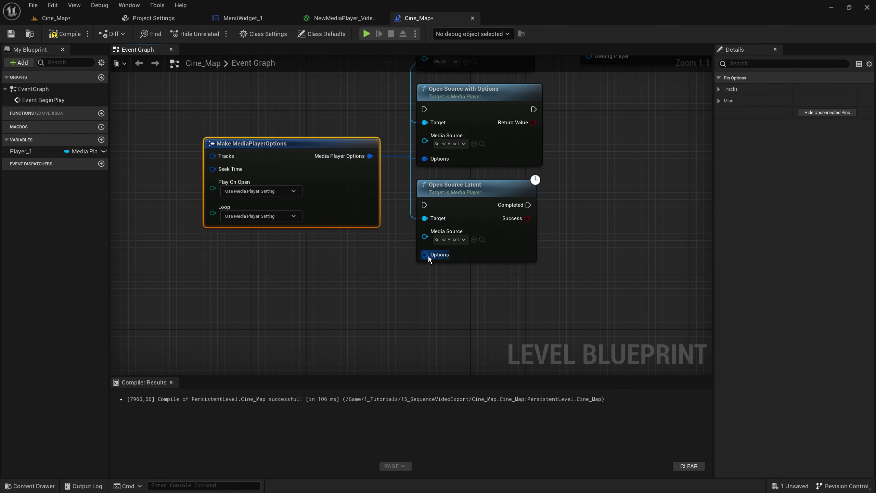
# Step: Add a second Make MediaPlayerOptions node for Open Source Latent, then delete it
pyautogui.write('make')
pyautogui.moveTo(424, 254)
pyautogui.mouseDown()
pyautogui.moveTo(356, 292)
pyautogui.moveTo(215, 269)
pyautogui.mouseUp()
pyautogui.press('Return')
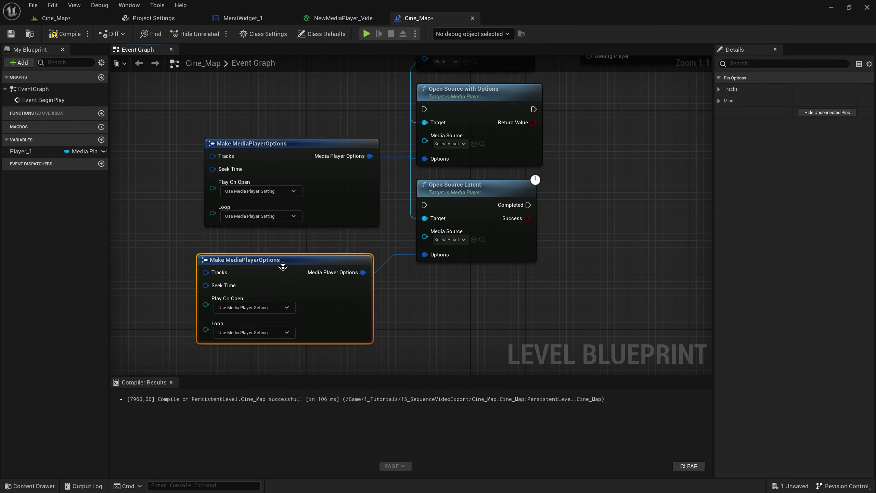
pyautogui.moveTo(389, 305); pyautogui.dragTo(413, 313, button='right')
pyautogui.moveTo(153, 257); pyautogui.dragTo(370, 345)
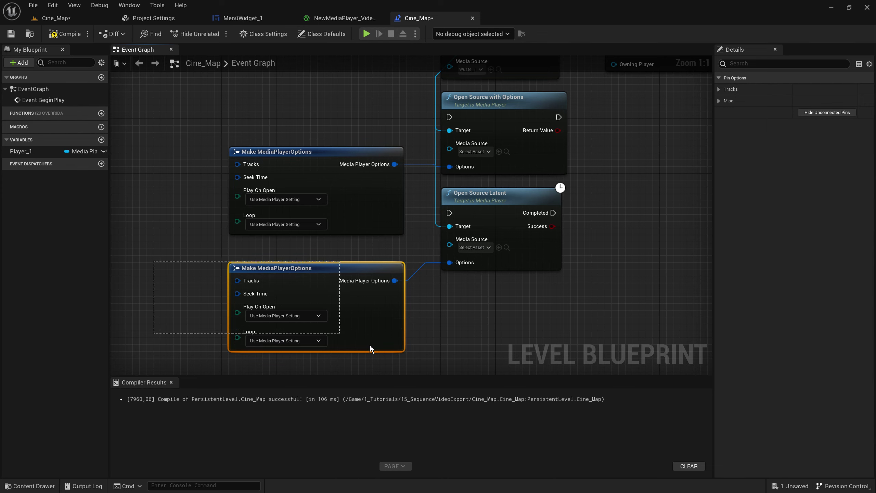
pyautogui.press('Delete')
# Step: Set Play On Open to Enabled, then delete the Make MediaPlayerOptions node
pyautogui.moveTo(391, 280); pyautogui.dragTo(397, 344, button='right')
pyautogui.moveTo(340, 224); pyautogui.dragTo(320, 231)
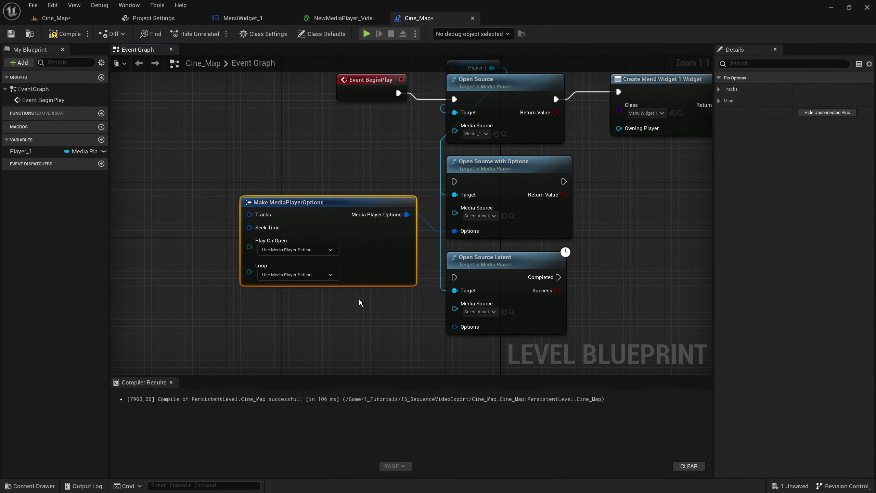
pyautogui.click(320, 249)
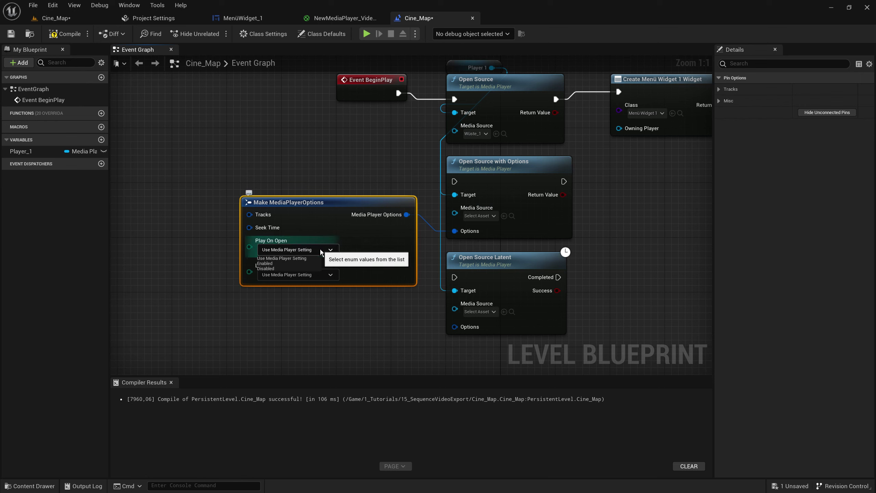
pyautogui.click(271, 264)
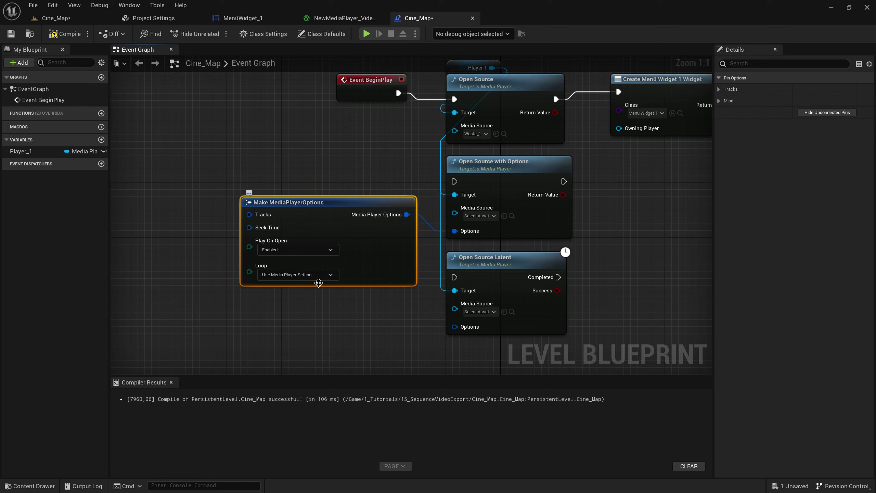
pyautogui.moveTo(198, 183); pyautogui.dragTo(386, 326)
pyautogui.press('Delete')
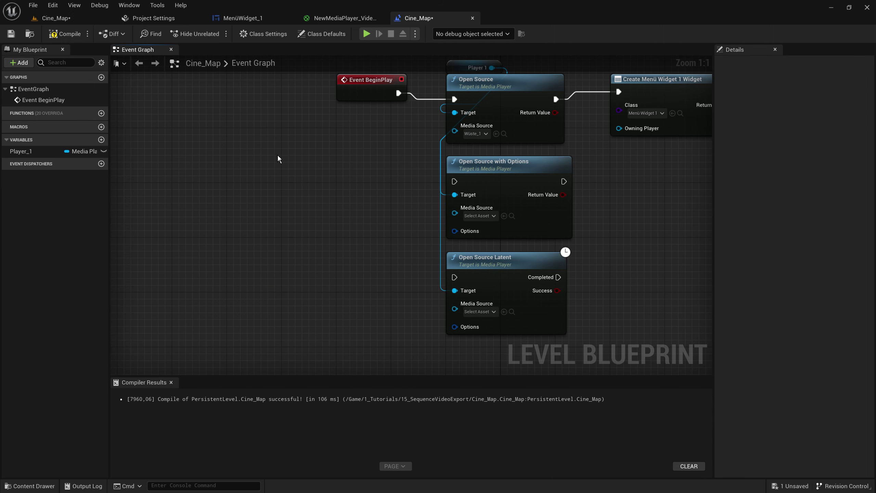
# Step: Inspect NewMediaPlayer_1's Wüste sources and Loop setting, then return to the blueprint graph
pyautogui.click(52, 17)
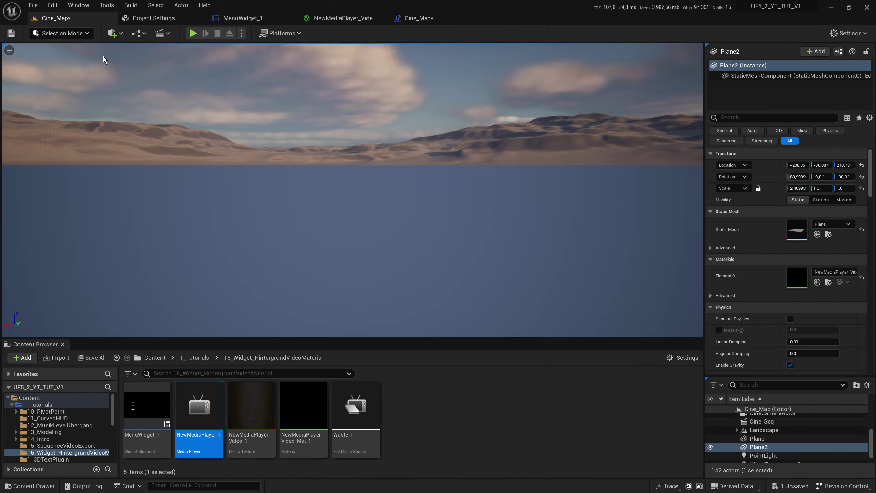
pyautogui.doubleClick(208, 397)
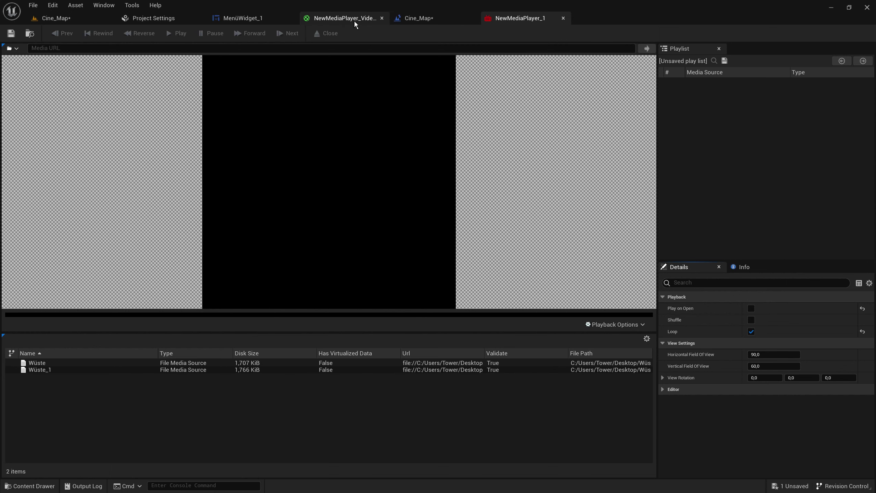
pyautogui.click(410, 21)
pyautogui.moveTo(396, 154)
pyautogui.mouseDown(button='right')
pyautogui.moveTo(479, 155)
pyautogui.moveTo(466, 219)
pyautogui.mouseUp(button='right')
# Step: Delete the Open Source with Options node and search Player 1's actions for 'pau'
pyautogui.click(361, 224)
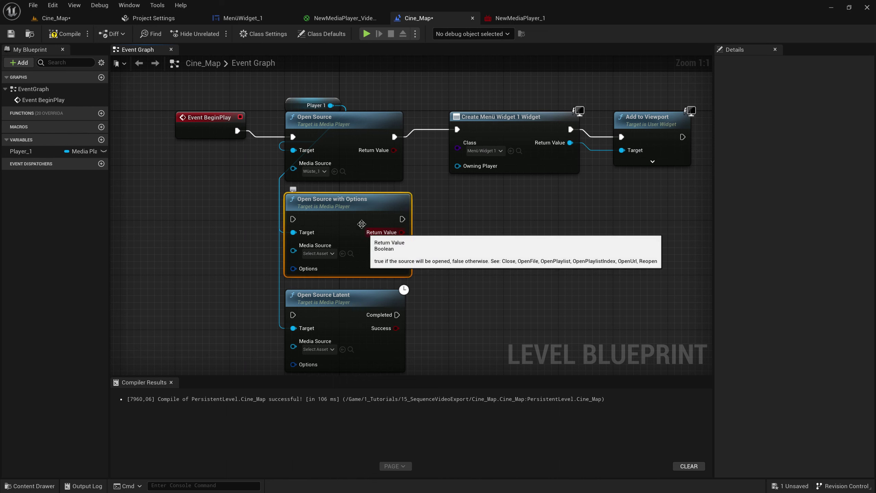
pyautogui.press('Delete')
pyautogui.moveTo(331, 106); pyautogui.dragTo(427, 230)
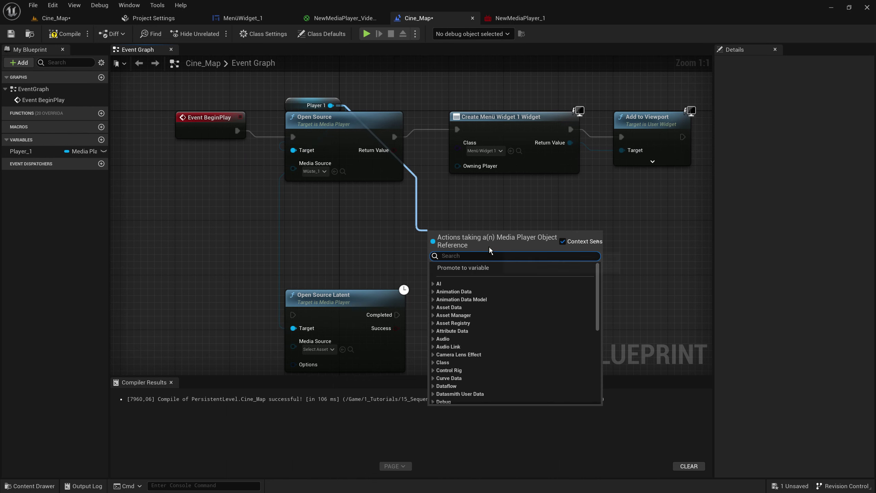
pyautogui.write('pau')
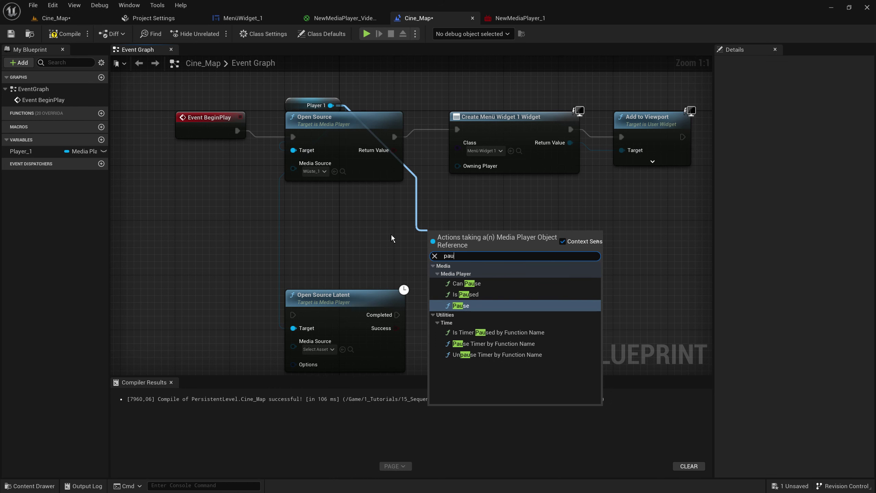
pyautogui.moveTo(234, 125); pyautogui.dragTo(244, 174, button='right')
# Step: Browse Player 1's Media and Media Player action categories without adding a node
pyautogui.moveTo(339, 155); pyautogui.dragTo(456, 275)
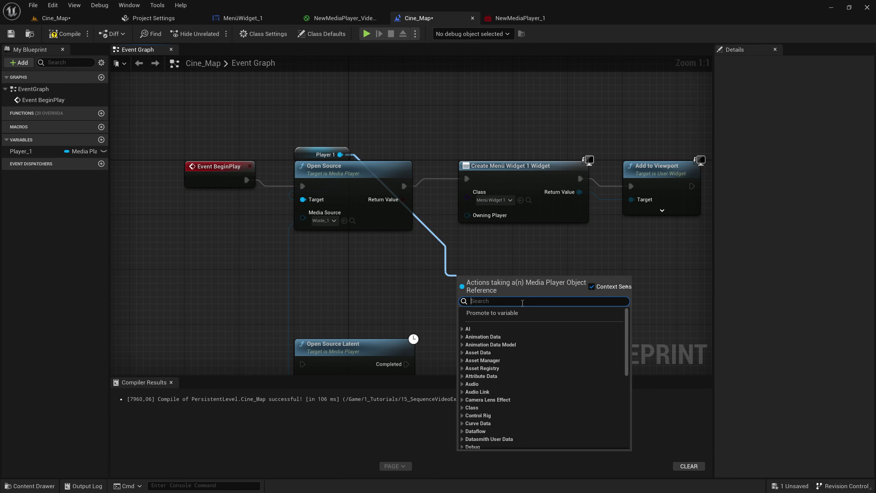
pyautogui.click(406, 220)
pyautogui.moveTo(245, 172); pyautogui.dragTo(274, 294, button='right')
pyautogui.moveTo(370, 275); pyautogui.dragTo(396, 204)
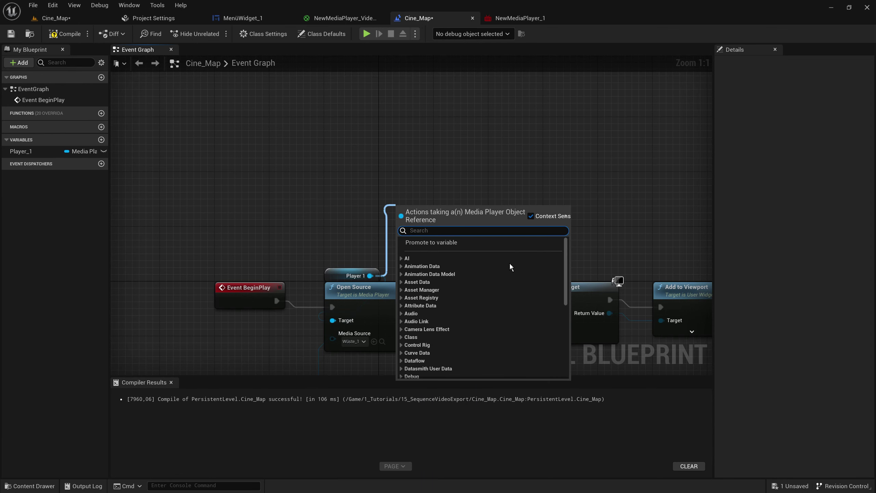
pyautogui.moveTo(567, 288); pyautogui.dragTo(559, 337)
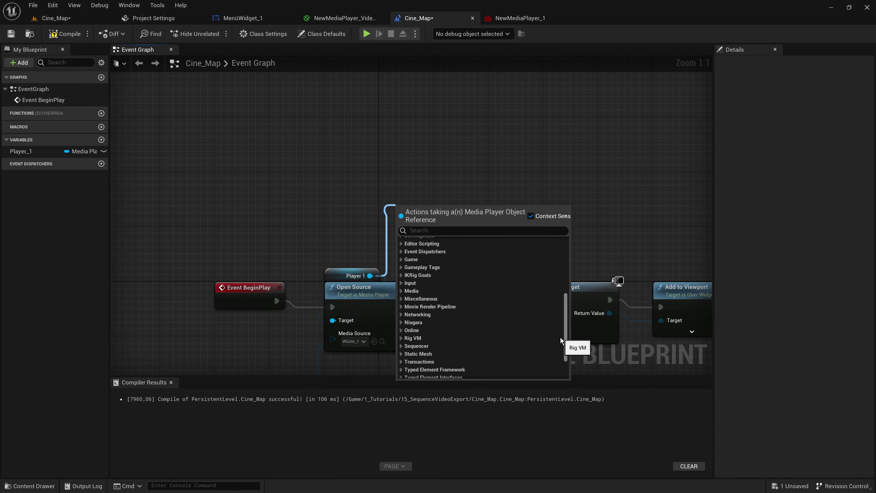
pyautogui.click(483, 291)
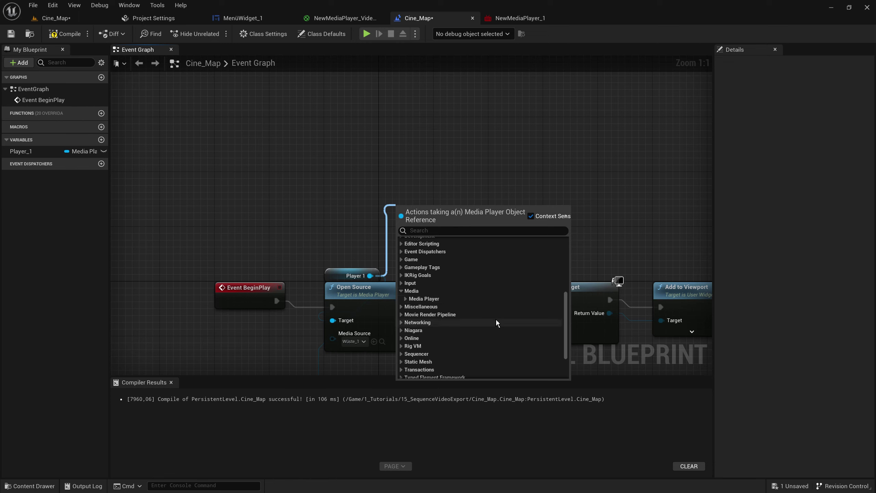
pyautogui.click(500, 299)
pyautogui.scroll(-1, 564, 269)
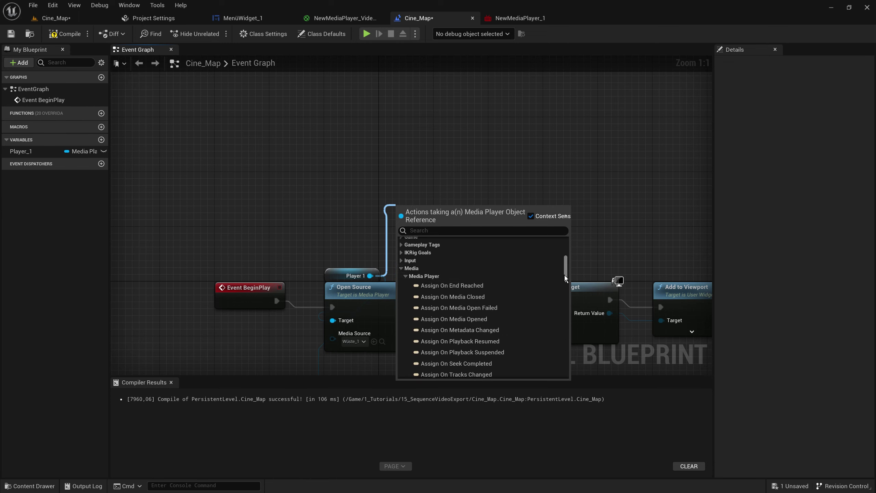
pyautogui.moveTo(565, 276); pyautogui.dragTo(572, 342)
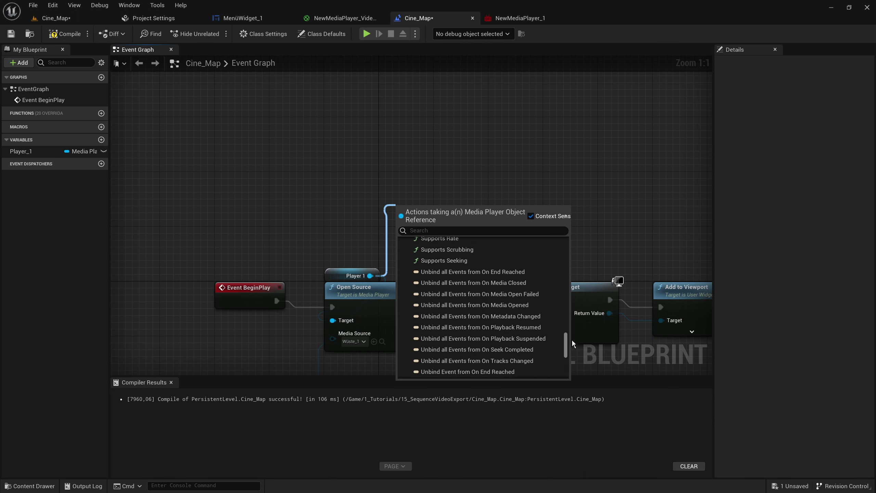
pyautogui.moveTo(571, 343); pyautogui.dragTo(624, 264)
# Step: Dismiss the action list, nudge Open Source Latent slightly left, and zoom out
pyautogui.click(624, 264)
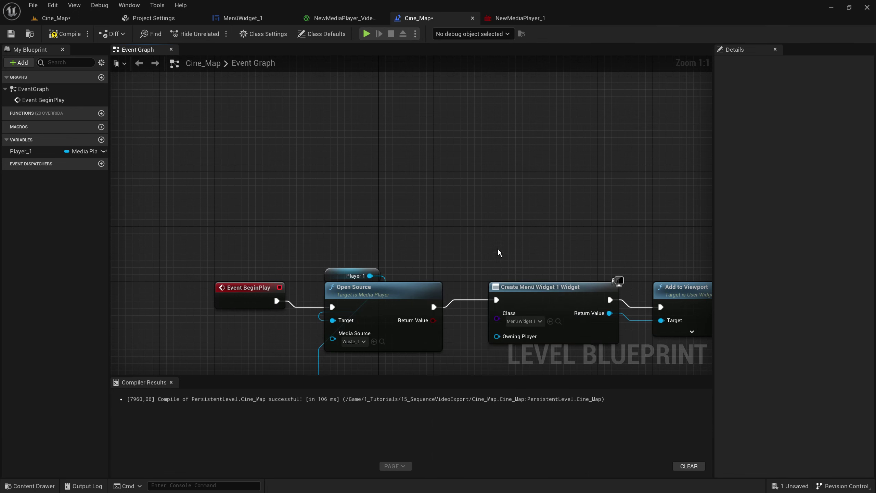
pyautogui.moveTo(498, 248); pyautogui.dragTo(552, 247, button='right')
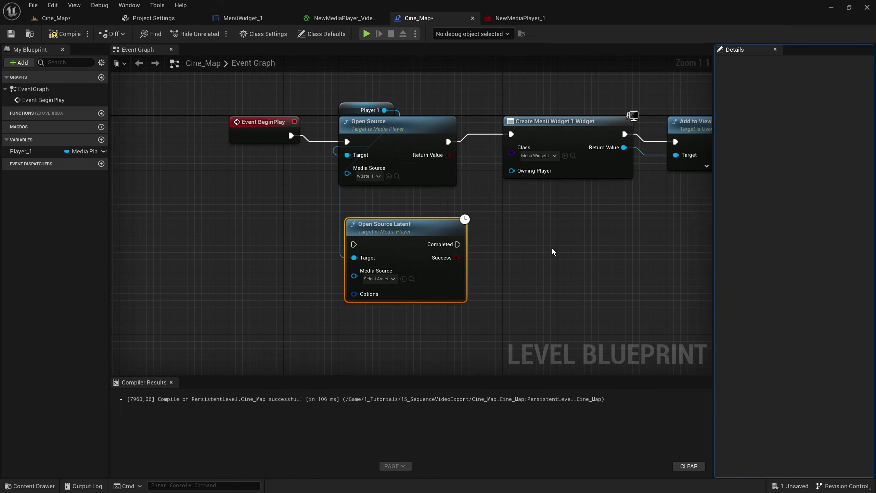
pyautogui.moveTo(424, 229); pyautogui.dragTo(418, 228)
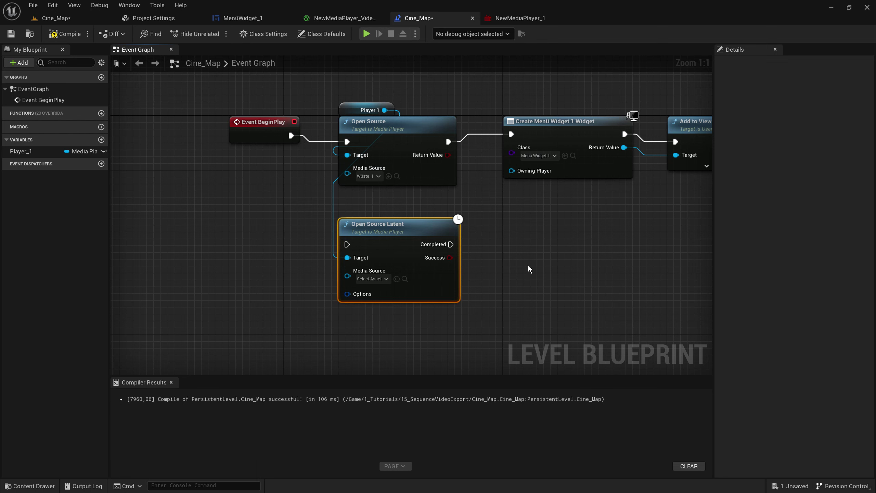
pyautogui.moveTo(529, 266); pyautogui.dragTo(460, 260, button='right')
pyautogui.scroll(-1, 483, 273)
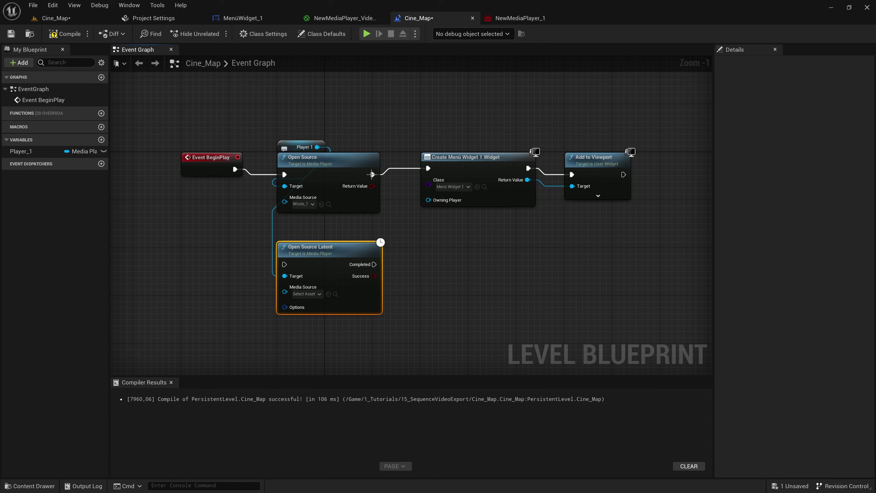
# Step: Select the Create Widget, Add to Viewport, Player 1 and Open Source nodes
pyautogui.moveTo(403, 145); pyautogui.dragTo(644, 252)
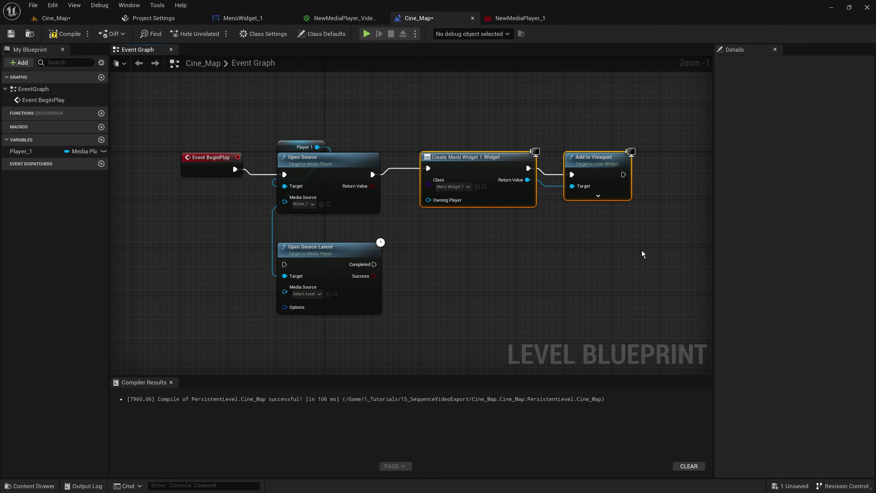
pyautogui.moveTo(639, 247); pyautogui.dragTo(642, 292, button='right')
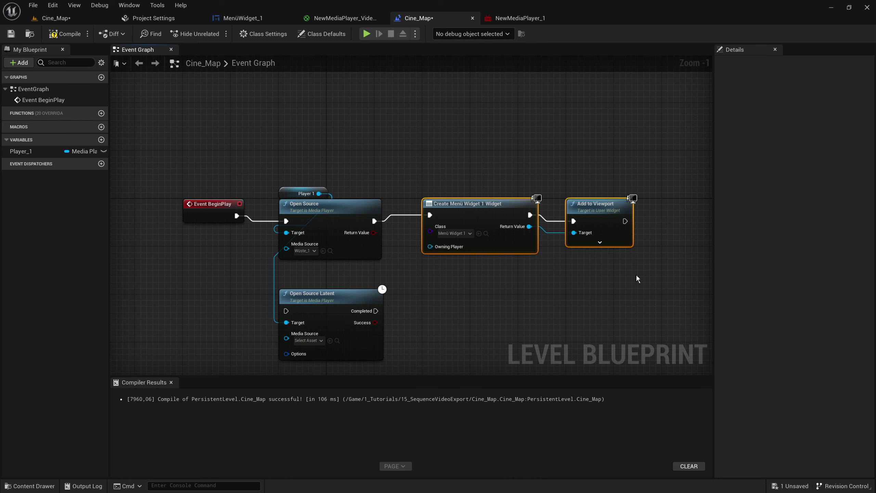
pyautogui.moveTo(324, 147); pyautogui.dragTo(621, 276)
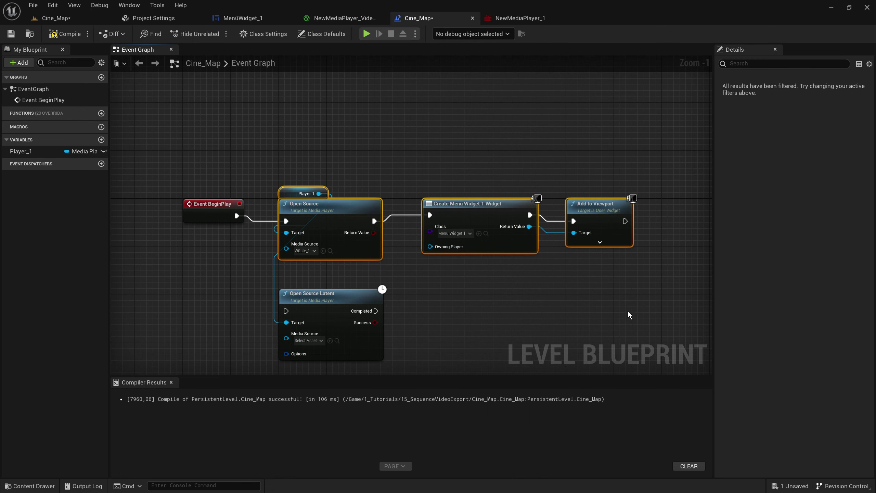
pyautogui.click(573, 306)
pyautogui.moveTo(550, 310); pyautogui.dragTo(589, 256, button='right')
pyautogui.moveTo(301, 124); pyautogui.dragTo(345, 162)
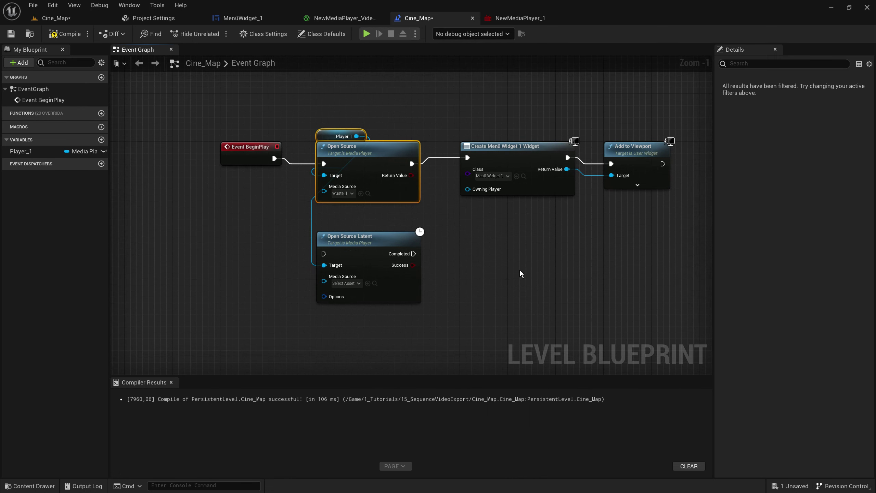
pyautogui.moveTo(527, 292); pyautogui.dragTo(510, 316, button='right')
pyautogui.moveTo(393, 181); pyautogui.dragTo(401, 100, button='right')
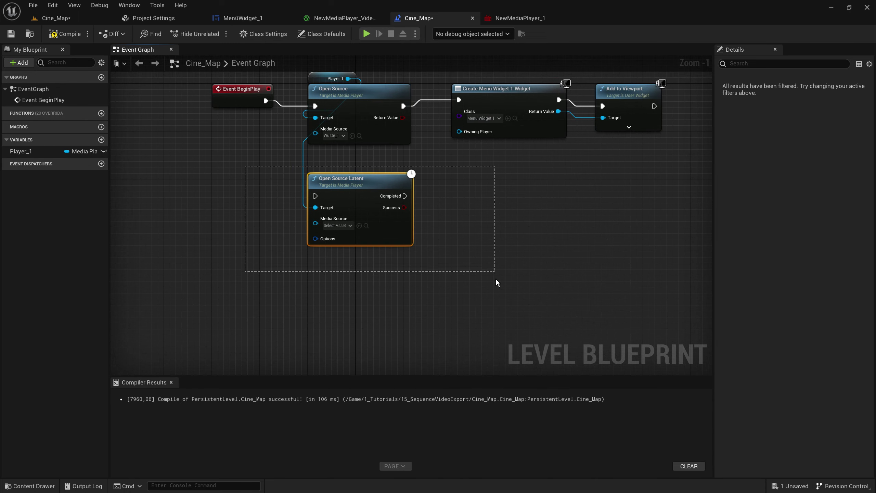
# Step: Move Open Source Latent directly below Open Source and wire Event BeginPlay into it
pyautogui.moveTo(244, 166); pyautogui.dragTo(494, 283)
pyautogui.moveTo(385, 178); pyautogui.dragTo(362, 202)
pyautogui.moveTo(369, 202); pyautogui.dragTo(368, 196)
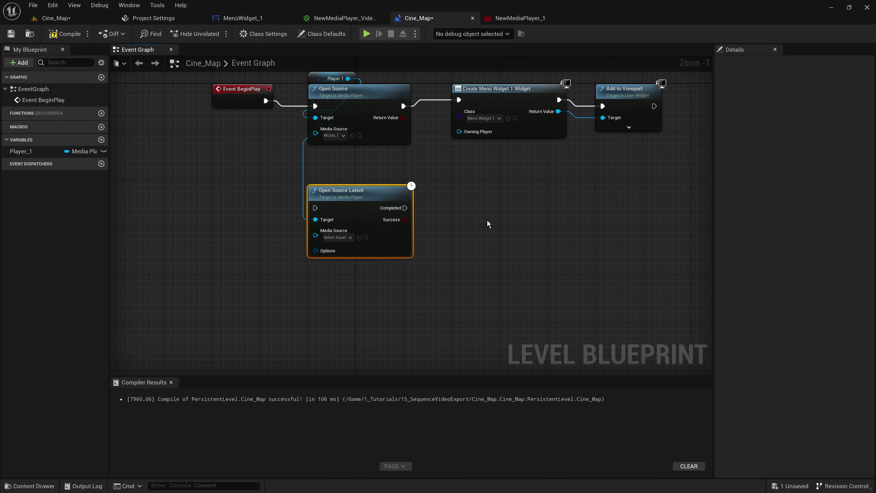
pyautogui.moveTo(266, 100)
pyautogui.mouseDown()
pyautogui.moveTo(317, 210)
pyautogui.moveTo(254, 201)
pyautogui.mouseUp()
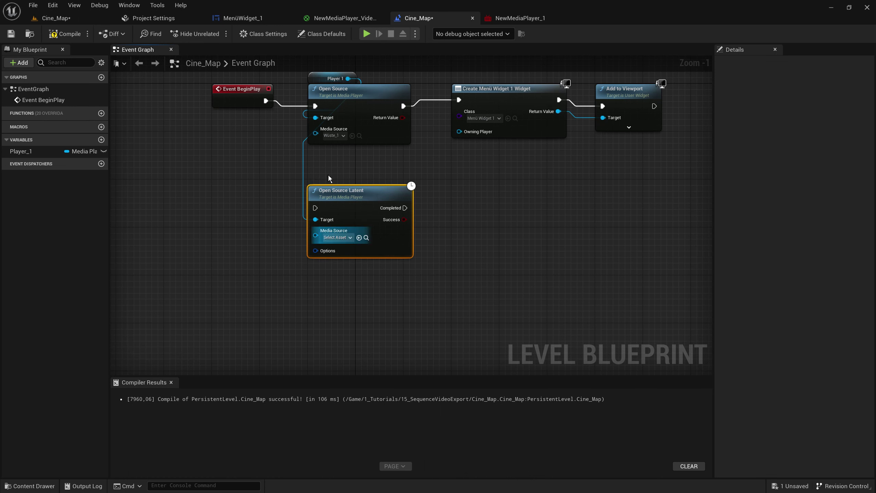
# Step: Set Open Source Latent's Media Source to Wüste_1, undoing a trial Completed-to-Create Widget wire
pyautogui.click(331, 238)
pyautogui.click(414, 315)
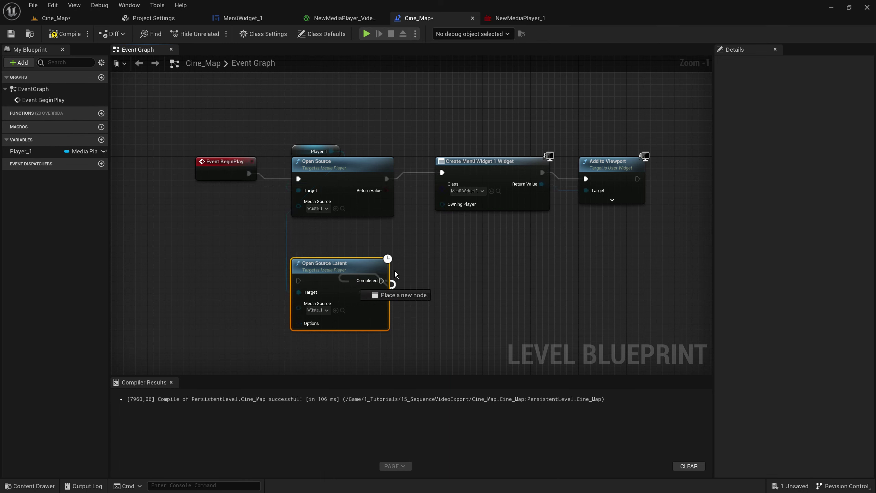
pyautogui.moveTo(384, 282); pyautogui.dragTo(442, 172)
pyautogui.hotkey('ctrl', 'z')
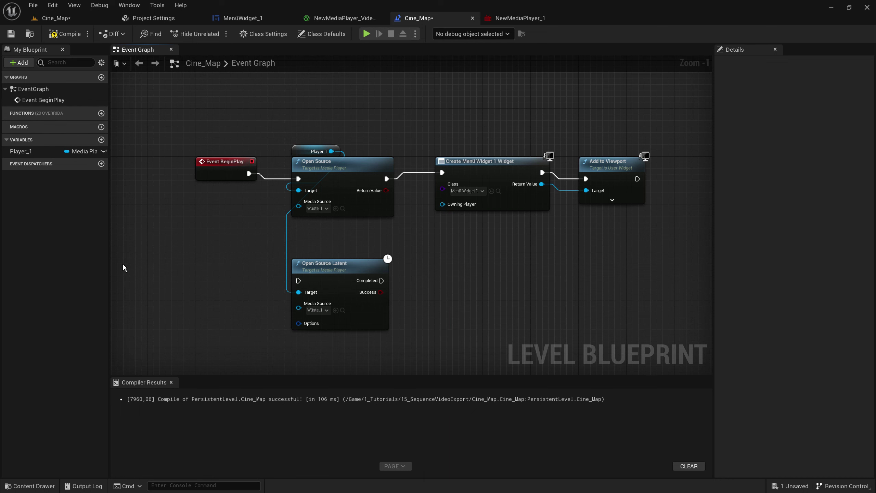
# Step: Wire Completed to the Create Menü Widget 1 Widget node, then select the Open Source Latent node
pyautogui.moveTo(381, 280); pyautogui.dragTo(445, 177)
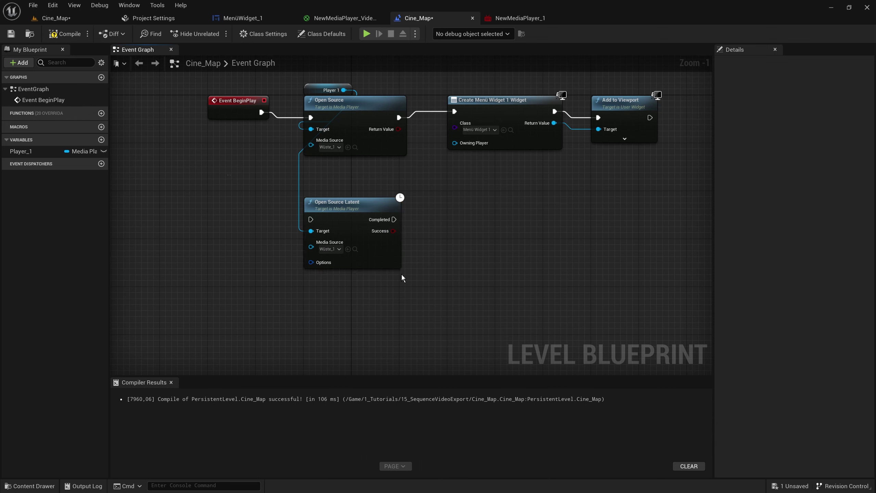
pyautogui.press('Home')
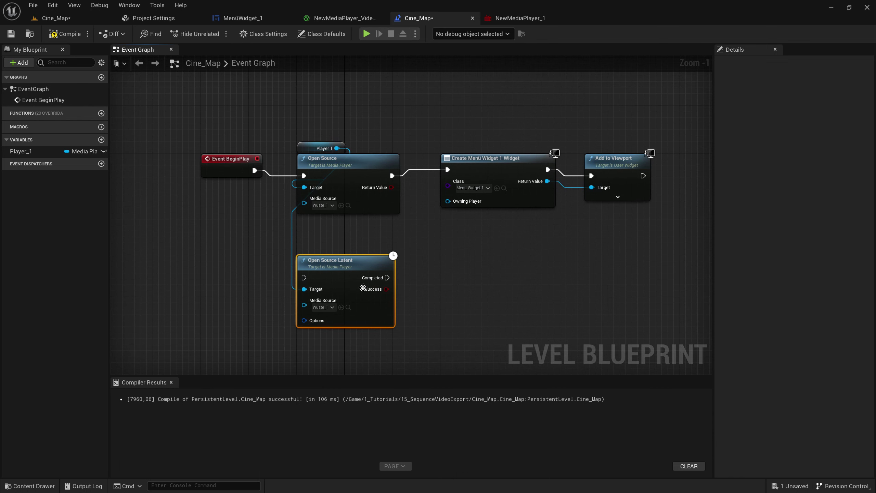
pyautogui.moveTo(237, 248); pyautogui.dragTo(434, 300)
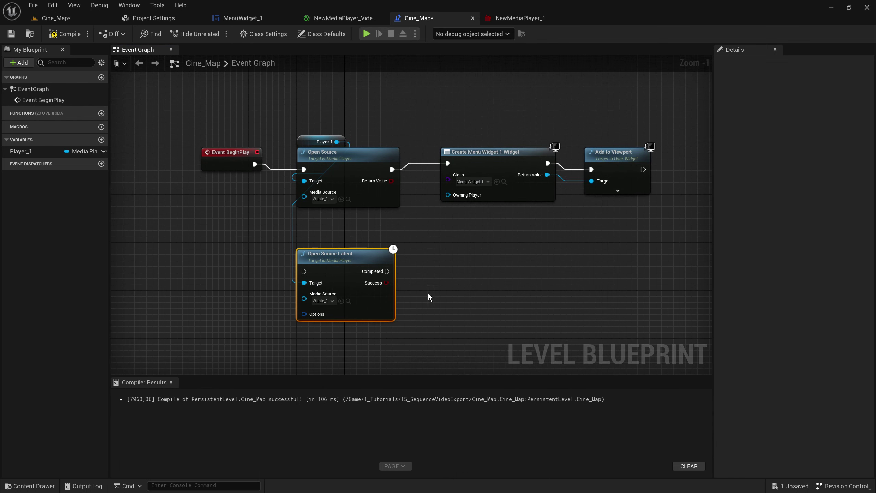
# Step: Reselect Open Source Latent and the widget nodes, then drag Open Source Latent up above Open Source
pyautogui.moveTo(219, 230); pyautogui.dragTo(444, 301)
pyautogui.moveTo(481, 277); pyautogui.dragTo(479, 303, button='right')
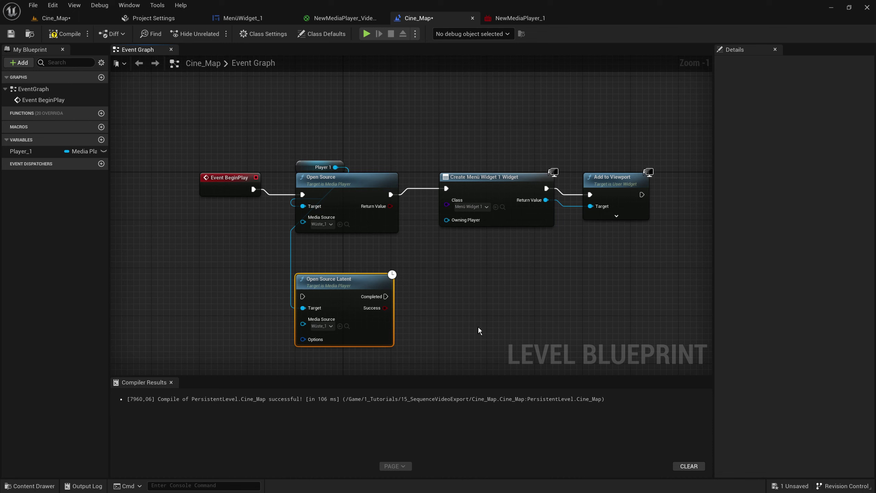
pyautogui.moveTo(447, 155); pyautogui.dragTo(649, 268)
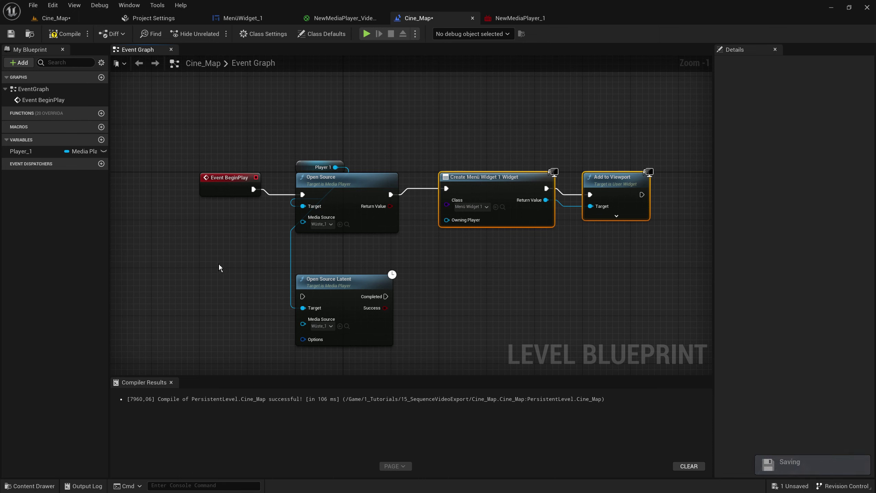
pyautogui.moveTo(219, 268); pyautogui.dragTo(475, 352)
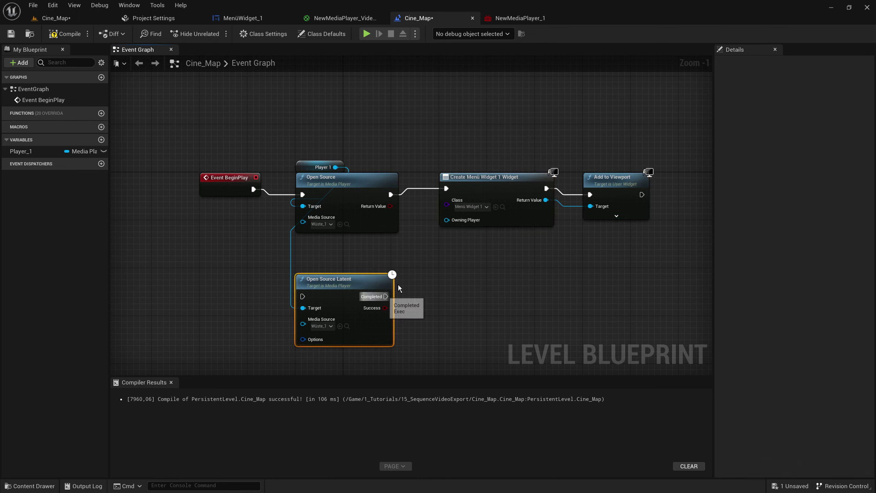
pyautogui.moveTo(474, 129); pyautogui.dragTo(595, 313)
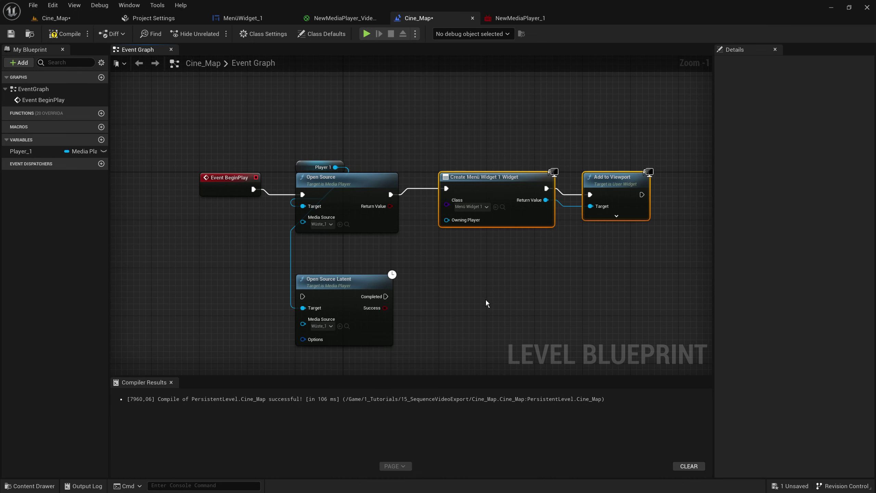
pyautogui.moveTo(351, 282); pyautogui.dragTo(351, 84)
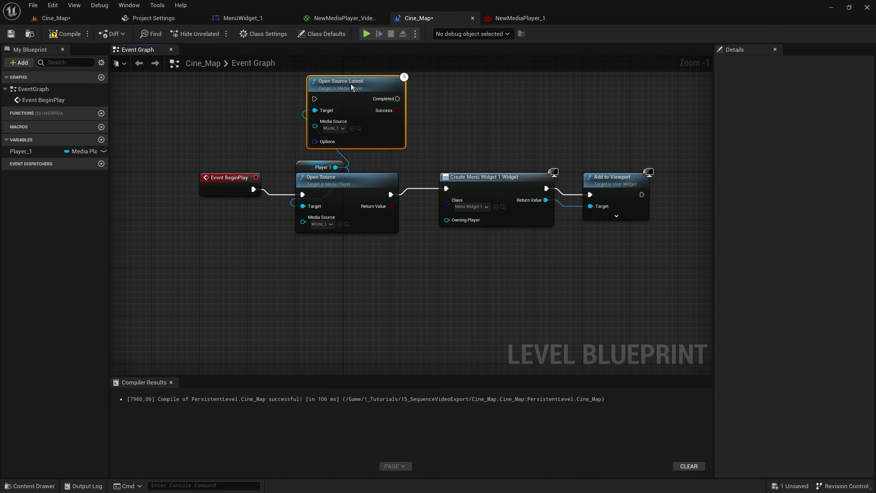
# Step: Nudge Open Source Latent higher and pull a new wire from the Player 1 pin into empty space
pyautogui.moveTo(425, 113); pyautogui.dragTo(446, 180, button='right')
pyautogui.moveTo(347, 149); pyautogui.dragTo(346, 103)
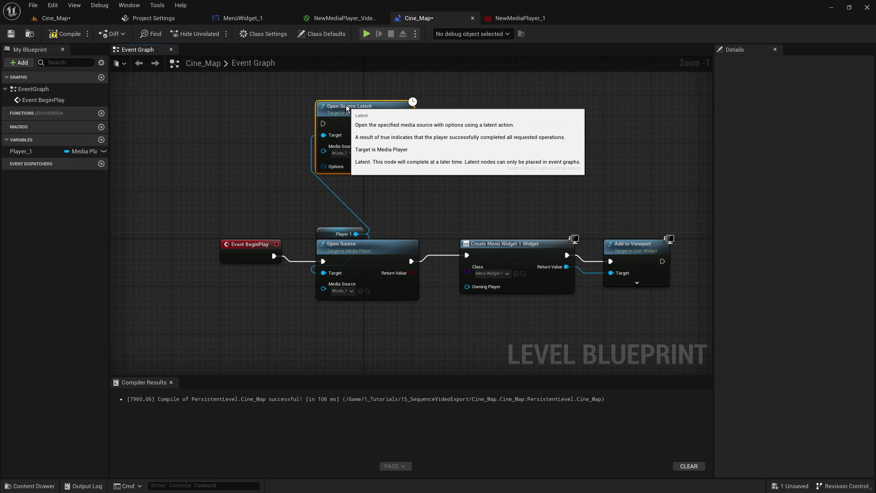
pyautogui.moveTo(347, 103); pyautogui.dragTo(333, 45, button='right')
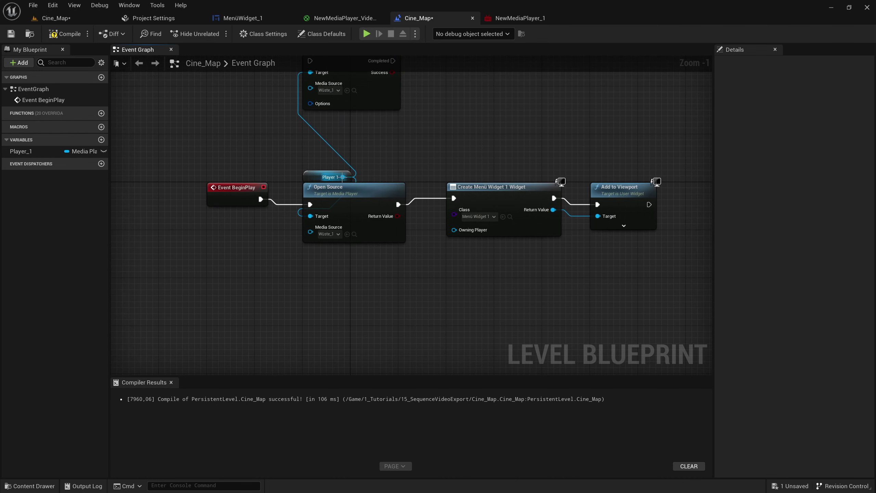
pyautogui.moveTo(343, 177)
pyautogui.mouseDown()
pyautogui.moveTo(419, 306)
pyautogui.moveTo(438, 317)
pyautogui.mouseUp()
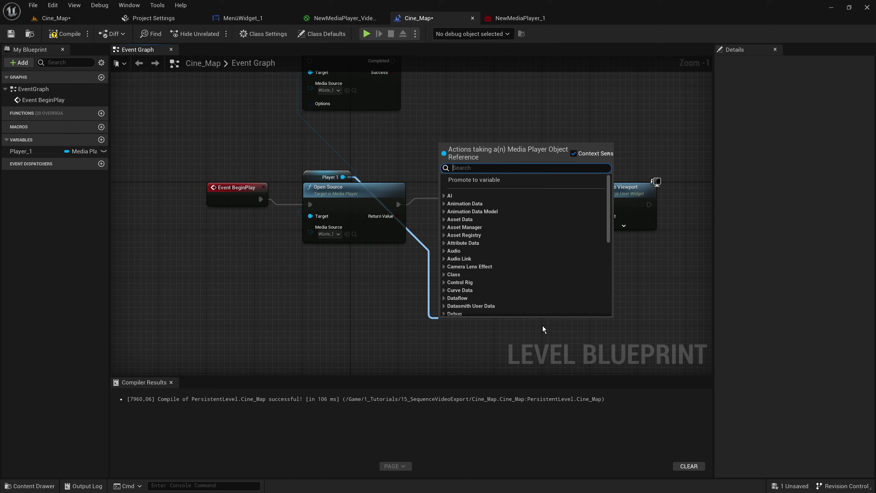
# Step: Expand Media > Media Player in the action menu to list the Assign On… events
pyautogui.scroll(-3, 505, 274)
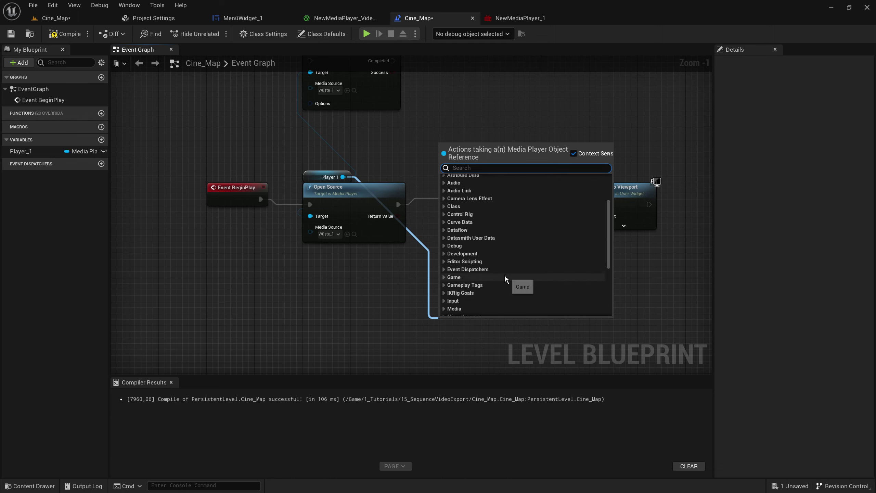
pyautogui.scroll(-3, 517, 279)
pyautogui.click(445, 255)
pyautogui.click(466, 262)
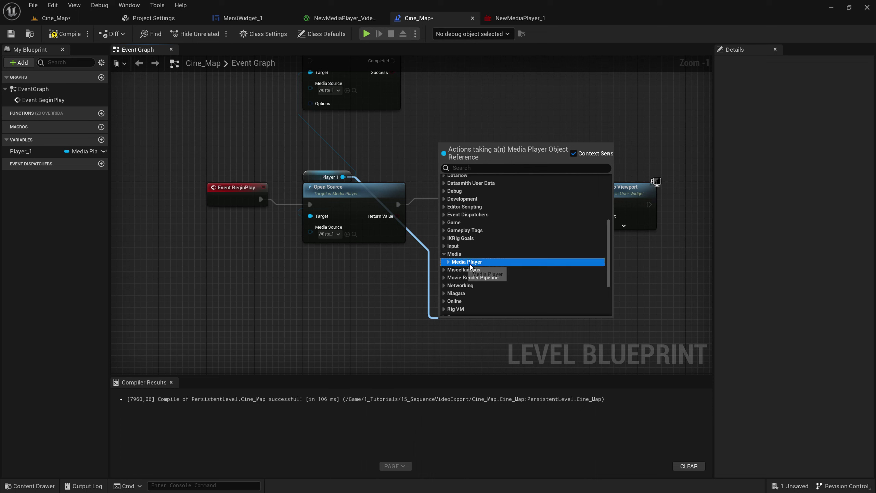
pyautogui.press('Right')
pyautogui.scroll(-3, 562, 273)
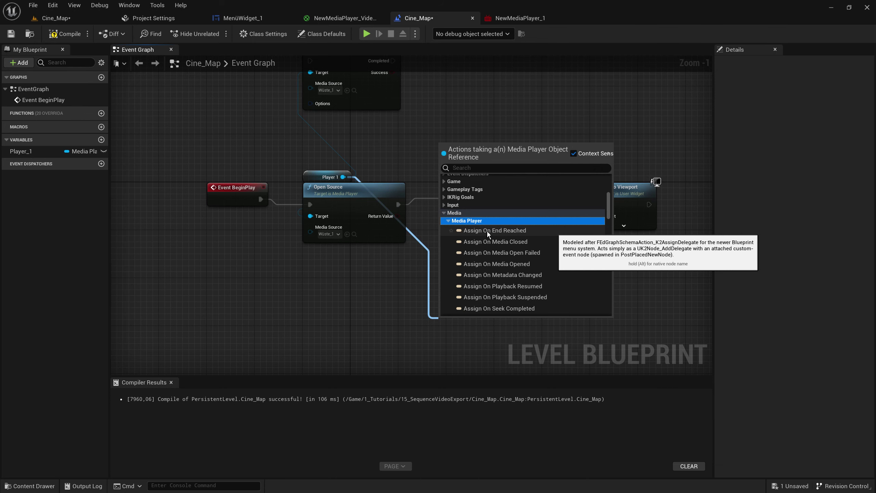
# Step: Add Assign On Media Opened for Player 1 and place its Bind Event and OnMediaOpened_Event nodes below Open Source
pyautogui.click(513, 264)
pyautogui.moveTo(534, 284); pyautogui.dragTo(528, 187, button='right')
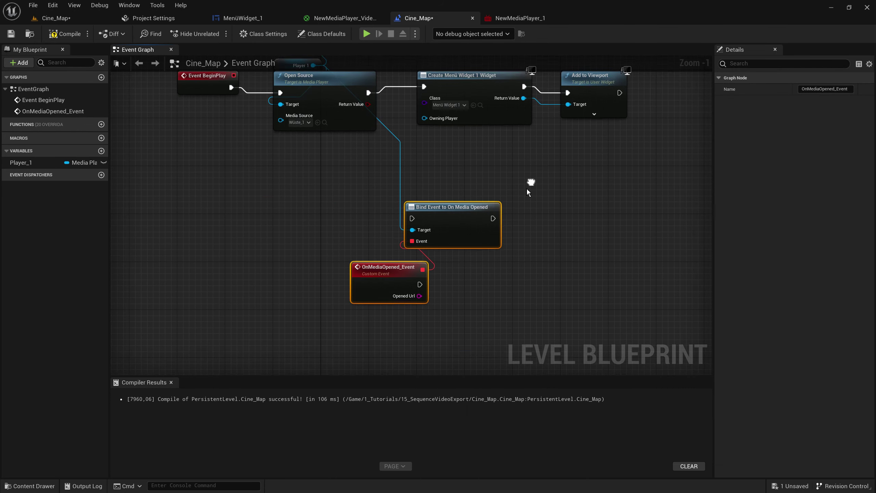
pyautogui.moveTo(290, 201); pyautogui.dragTo(497, 296)
pyautogui.moveTo(448, 206); pyautogui.dragTo(317, 170)
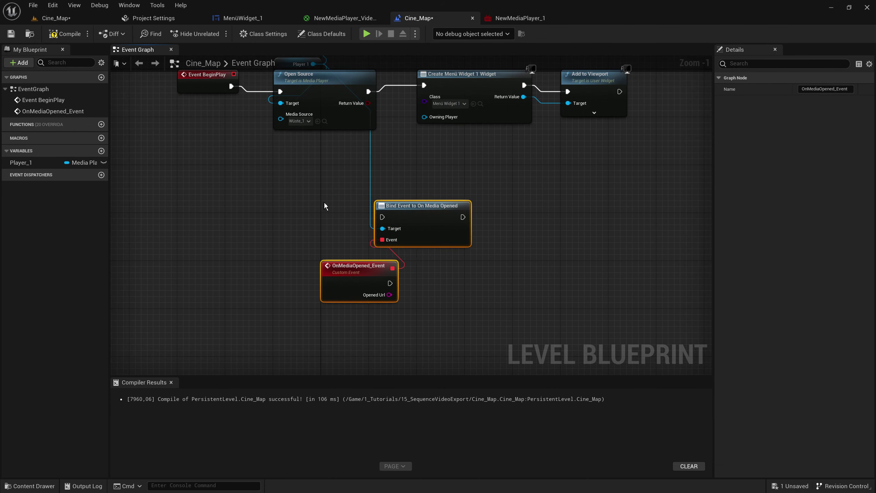
pyautogui.moveTo(403, 199); pyautogui.dragTo(471, 265, button='right')
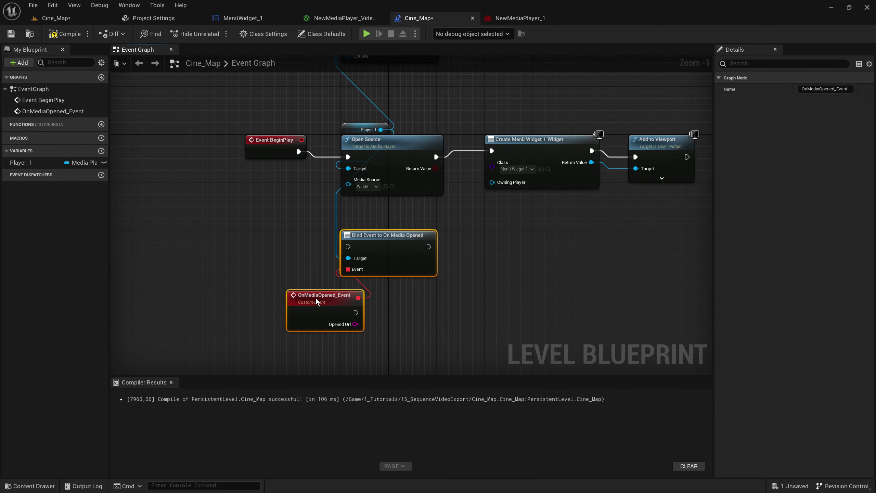
pyautogui.moveTo(317, 301); pyautogui.dragTo(317, 295)
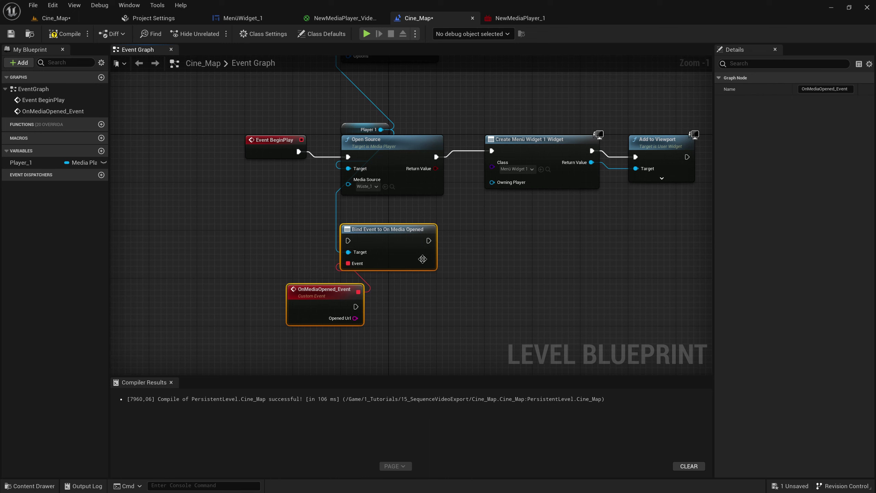
pyautogui.click(448, 312)
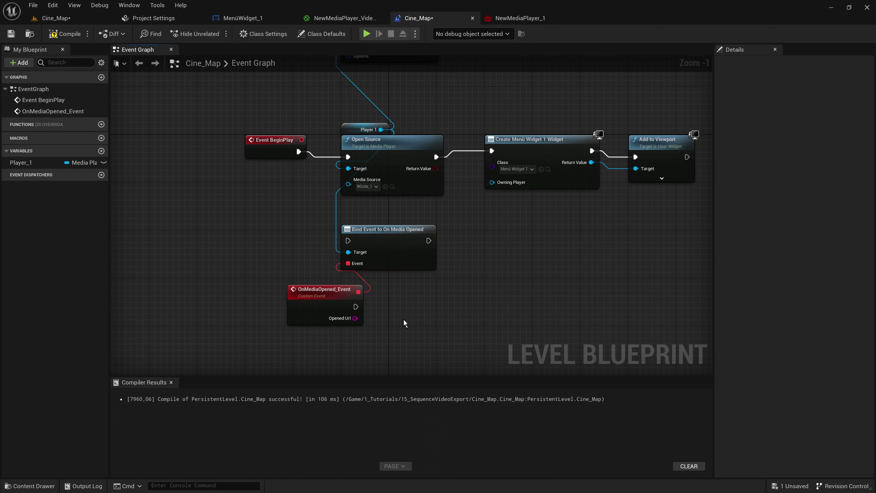
pyautogui.moveTo(404, 323)
pyautogui.mouseDown(button='right')
pyautogui.moveTo(470, 294)
pyautogui.moveTo(425, 160)
pyautogui.mouseUp(button='right')
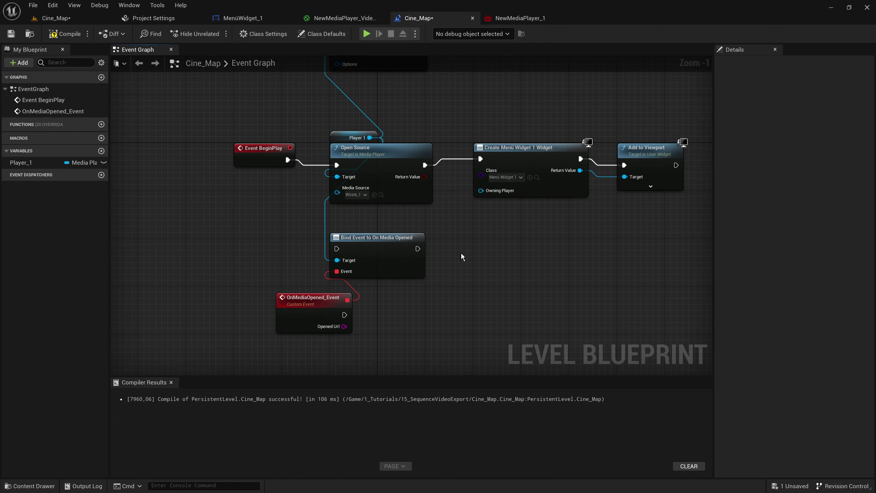
# Step: Wire Open Source into Bind Event and OnMediaOpened_Event into Create Menü Widget 1 Widget
pyautogui.moveTo(425, 165); pyautogui.dragTo(337, 248)
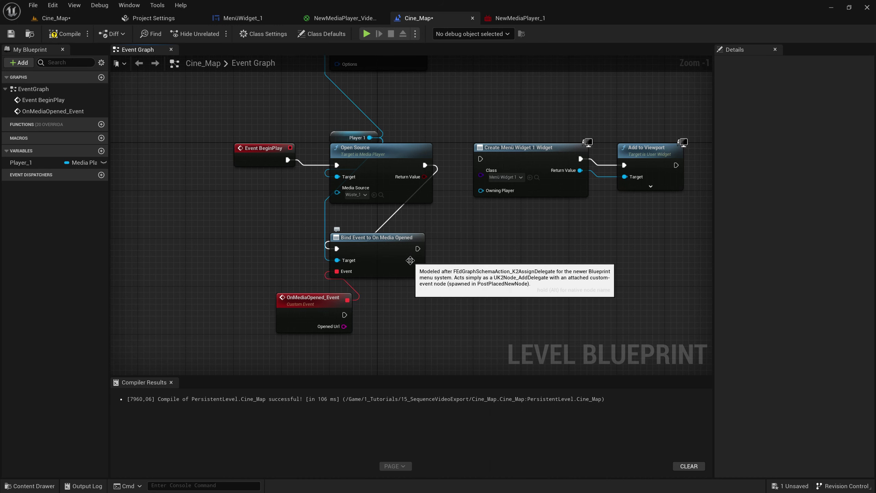
pyautogui.moveTo(410, 260)
pyautogui.mouseDown(button='right')
pyautogui.moveTo(407, 199)
pyautogui.moveTo(381, 273)
pyautogui.mouseUp(button='right')
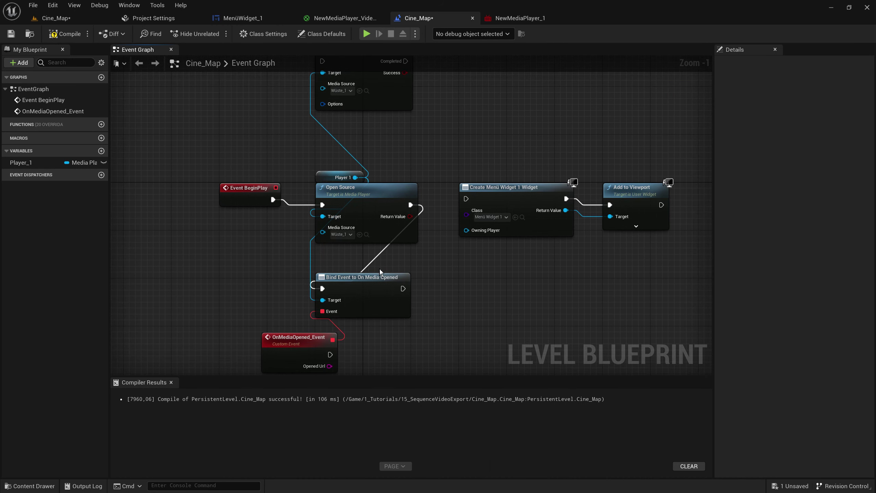
pyautogui.moveTo(443, 312); pyautogui.dragTo(451, 224, button='right')
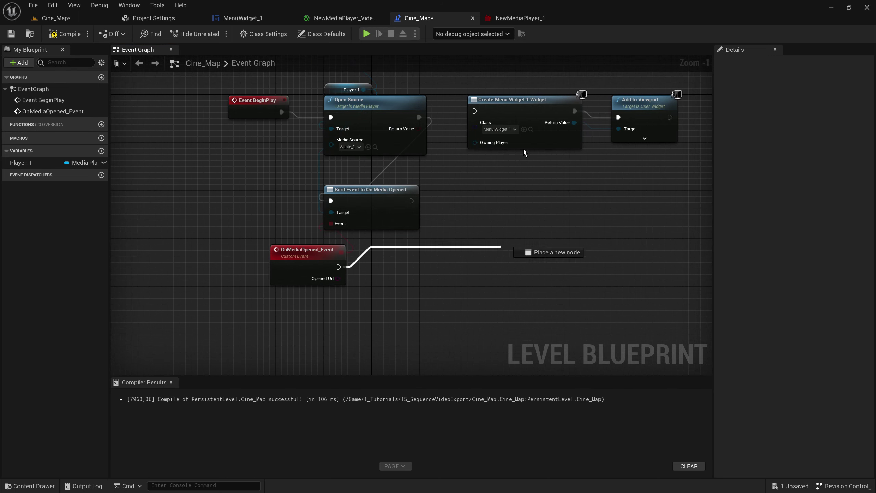
pyautogui.moveTo(344, 266); pyautogui.dragTo(473, 112)
pyautogui.moveTo(526, 256); pyautogui.dragTo(521, 294, button='right')
# Step: Delete the Bind Event and OnMediaOpened_Event nodes and reconnect Open Source directly to Create Menü Widget 1 Widget
pyautogui.moveTo(251, 260); pyautogui.dragTo(417, 303)
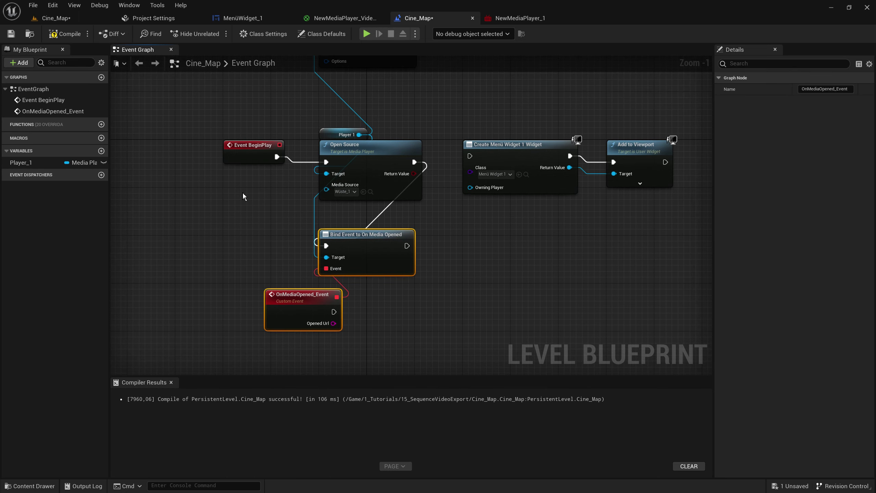
pyautogui.press('Delete')
pyautogui.moveTo(425, 159); pyautogui.dragTo(402, 234, button='right')
pyautogui.moveTo(391, 230); pyautogui.dragTo(447, 224)
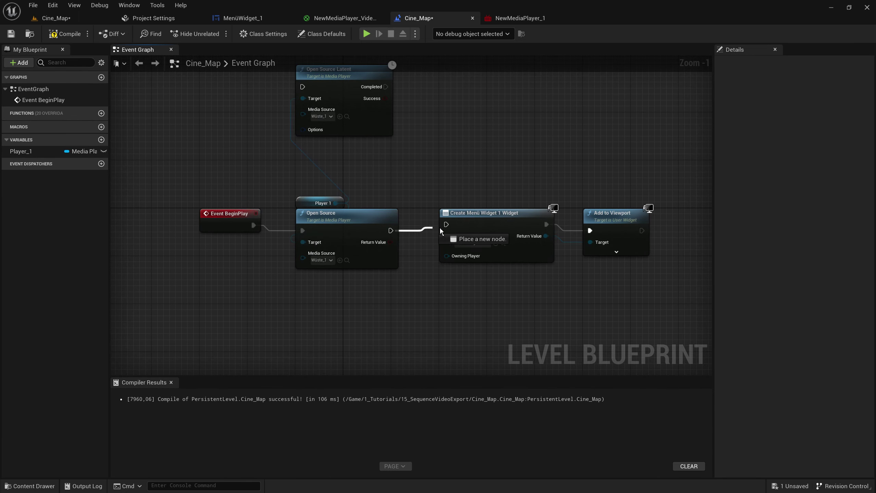
pyautogui.moveTo(448, 120); pyautogui.dragTo(440, 180, button='right')
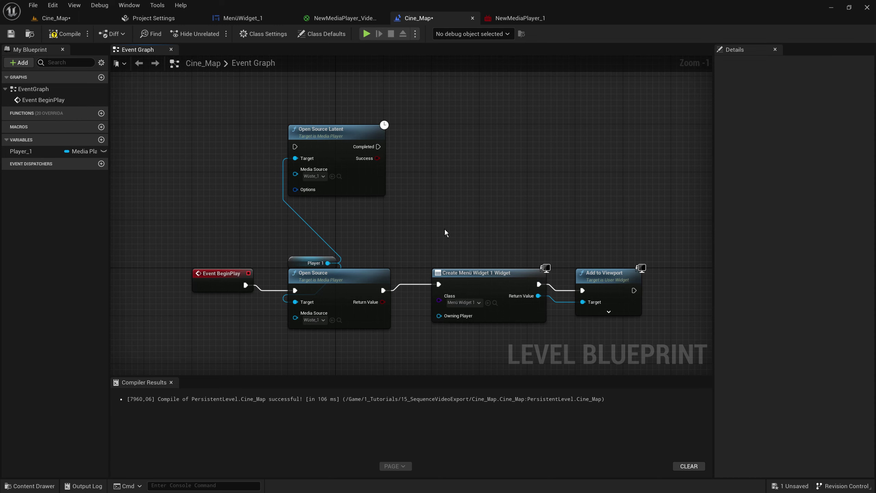
pyautogui.moveTo(444, 228); pyautogui.dragTo(440, 168, button='right')
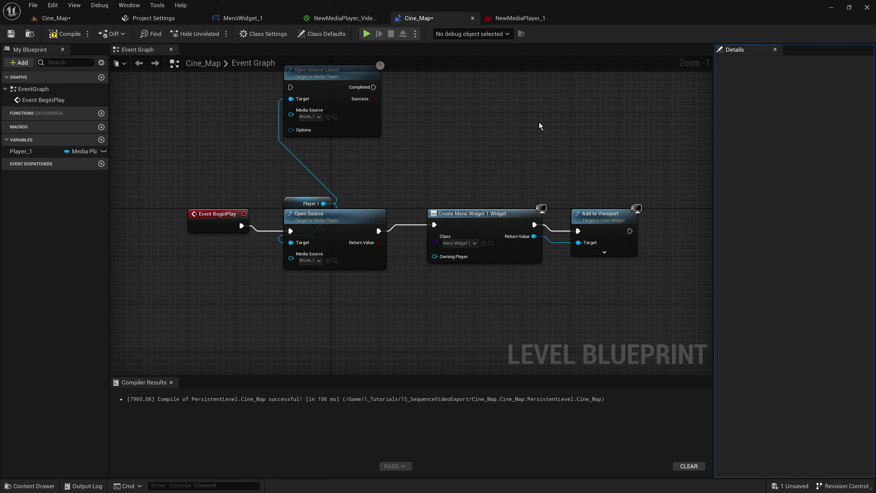
pyautogui.moveTo(456, 178); pyautogui.dragTo(462, 264, button='right')
pyautogui.moveTo(489, 219); pyautogui.dragTo(483, 198, button='right')
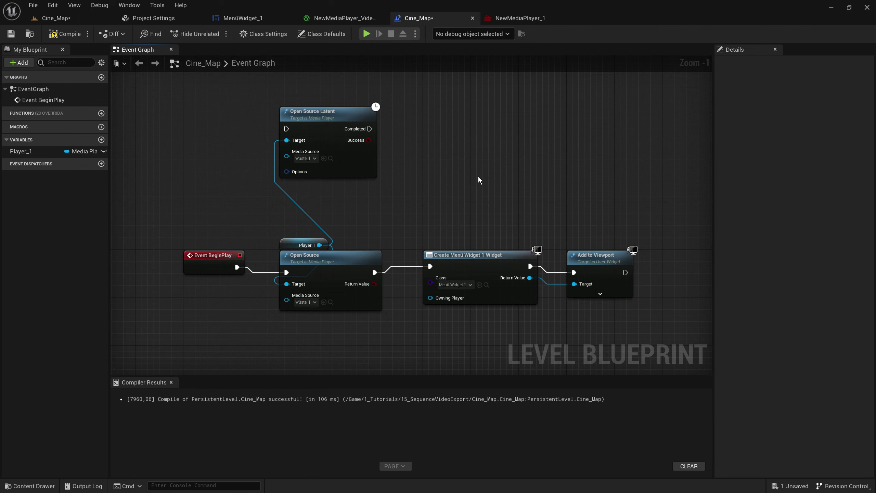
pyautogui.moveTo(462, 205); pyautogui.dragTo(455, 176, button='right')
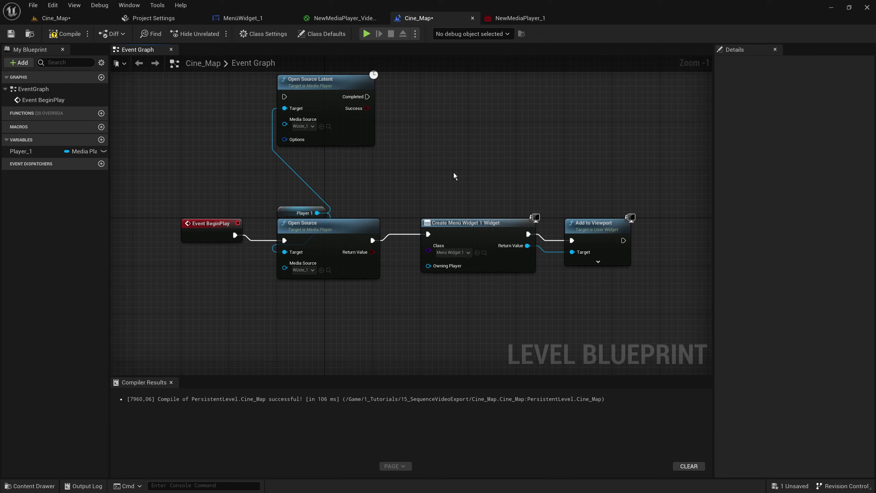
# Step: Review the WMF Media plugin page in Project Settings, then return to the Cine_Map level editor
pyautogui.click(145, 18)
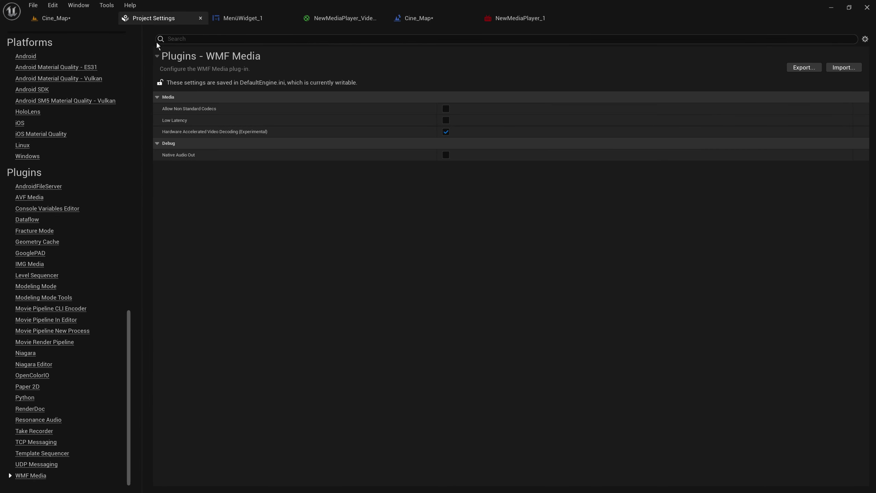
pyautogui.moveTo(196, 134)
pyautogui.click(70, 21)
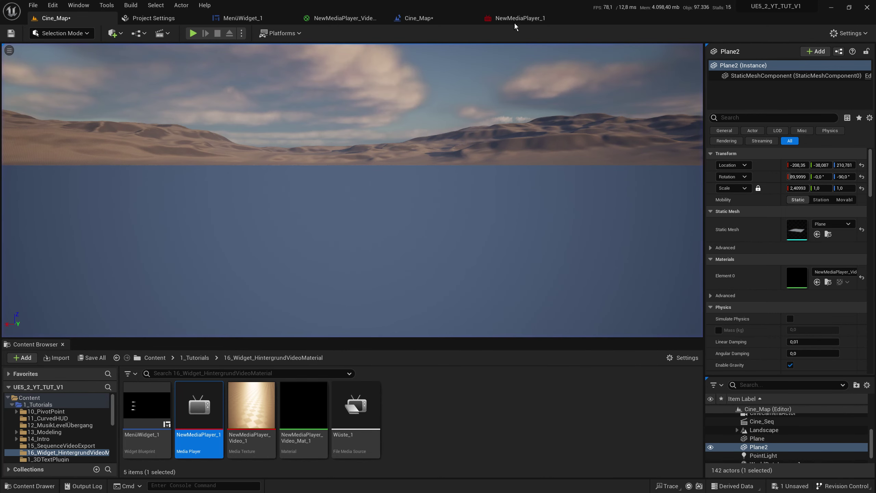
# Step: Enable Play on Open on NewMediaPlayer_1, save it, and bring up the MenüWidget_1 designer
pyautogui.click(516, 18)
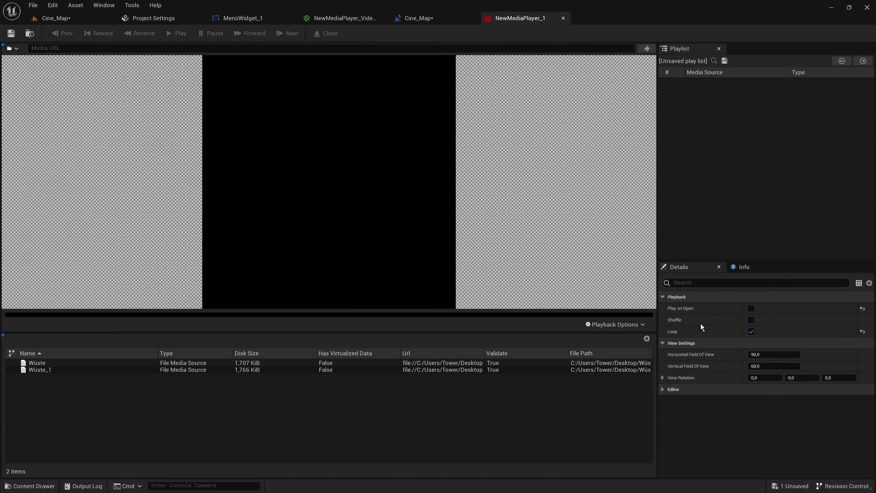
pyautogui.click(752, 308)
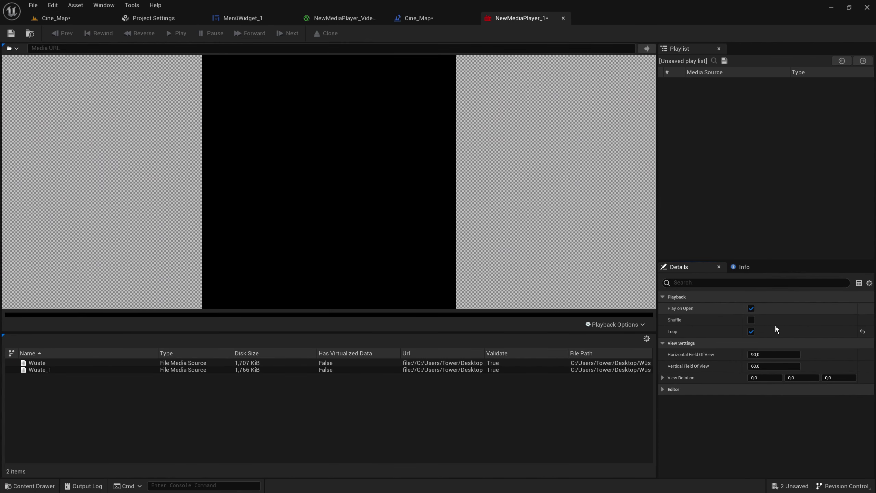
pyautogui.click(19, 37)
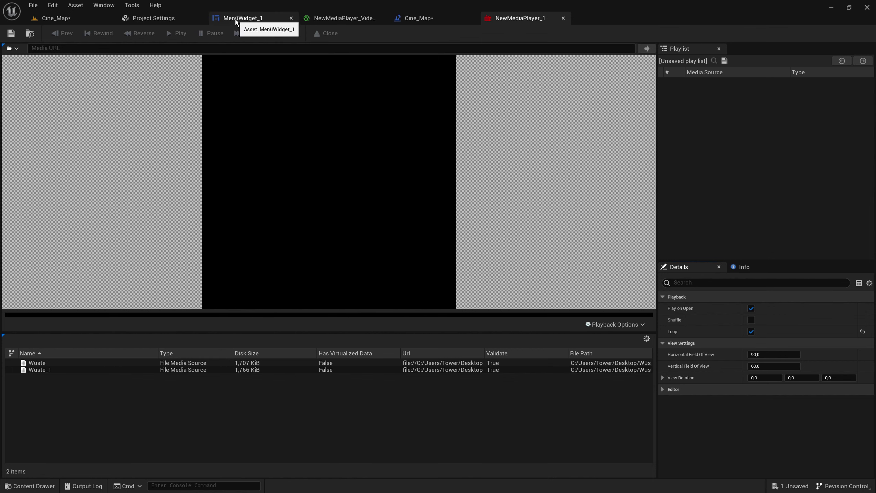
pyautogui.click(156, 19)
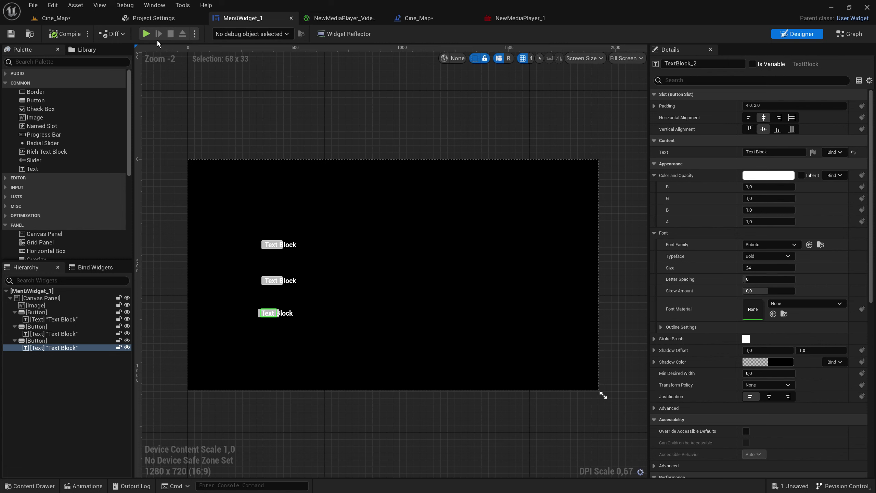
# Step: Briefly simulate MenüWidget_1, then save Cine_Map and test it as a Standalone Game over the desert video
pyautogui.click(146, 35)
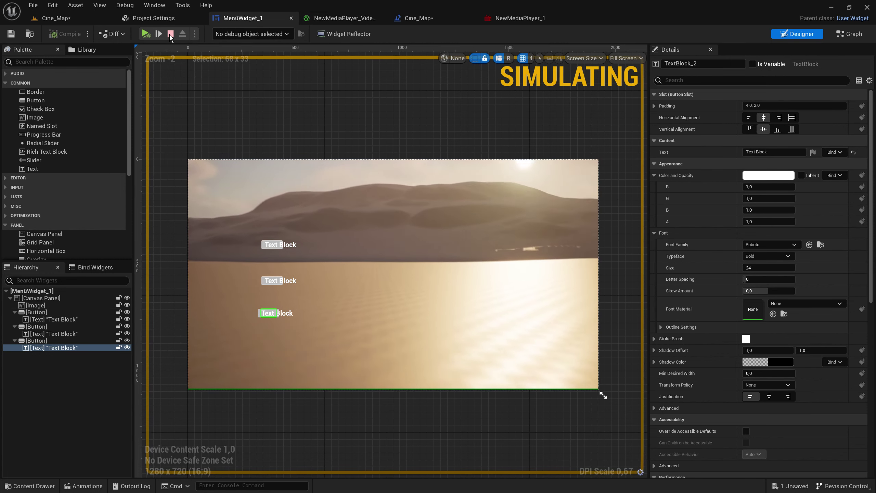
pyautogui.click(170, 34)
pyautogui.click(197, 35)
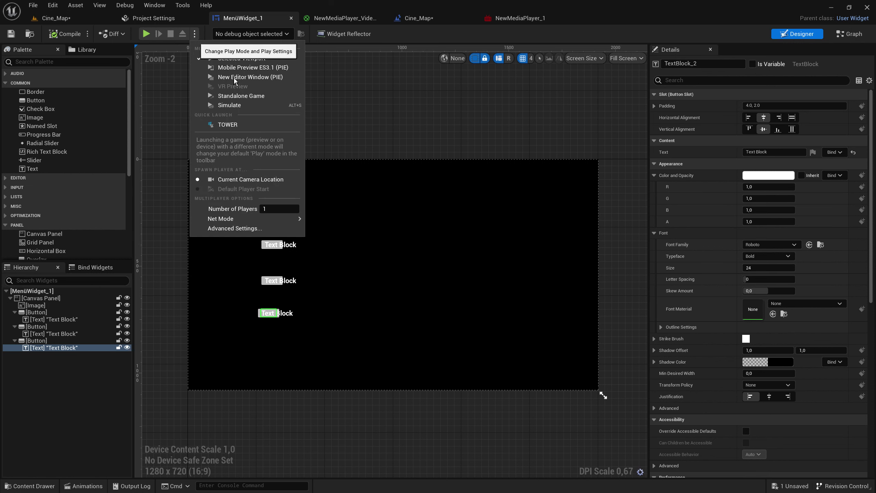
pyautogui.click(258, 96)
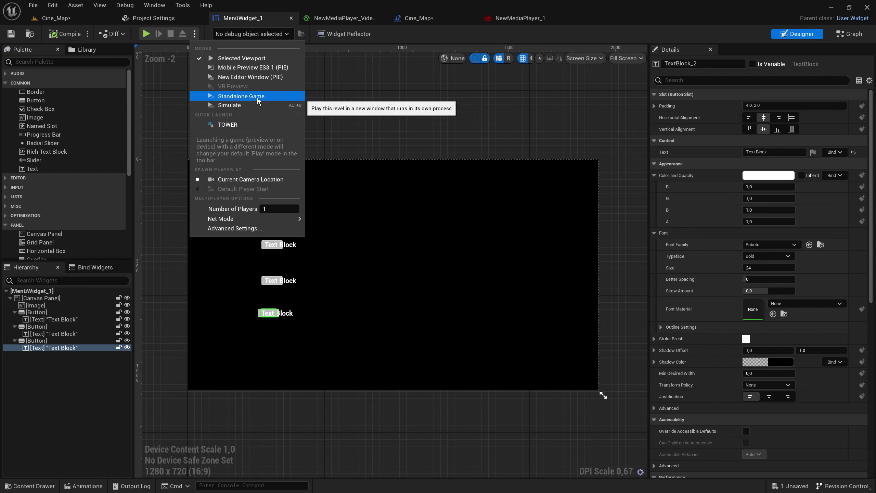
pyautogui.click(505, 347)
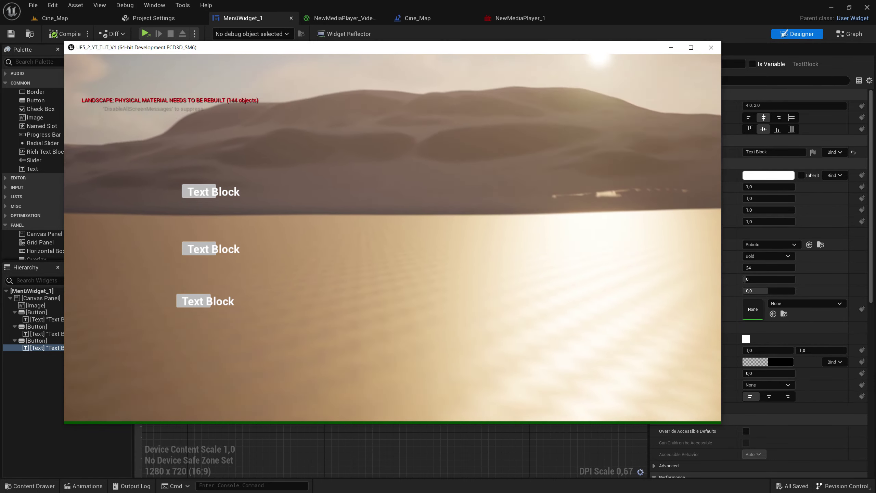
pyautogui.click(711, 48)
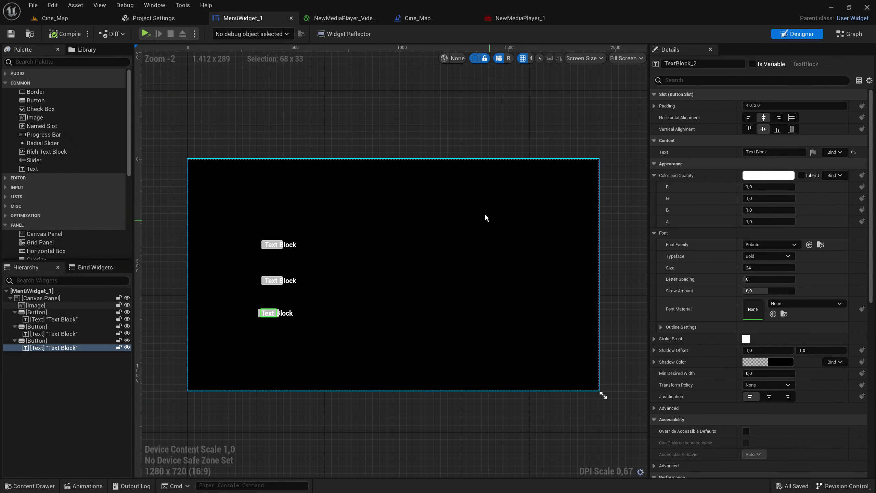
pyautogui.click(518, 20)
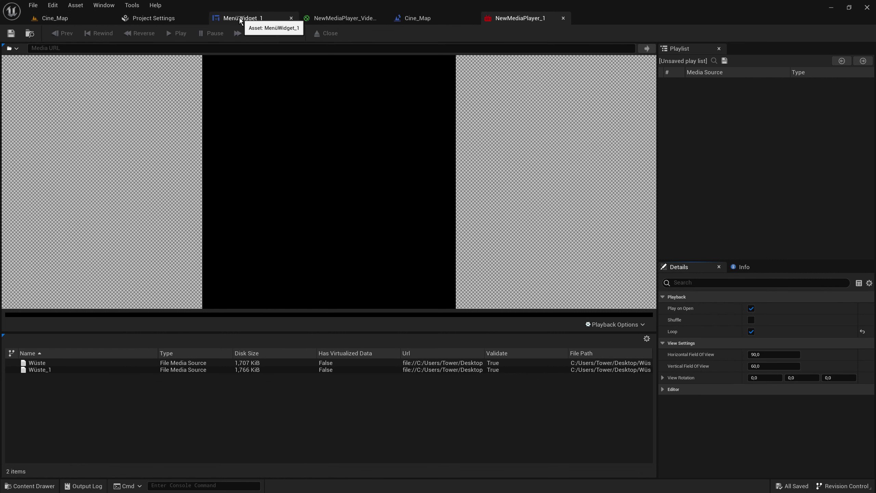
pyautogui.click(419, 19)
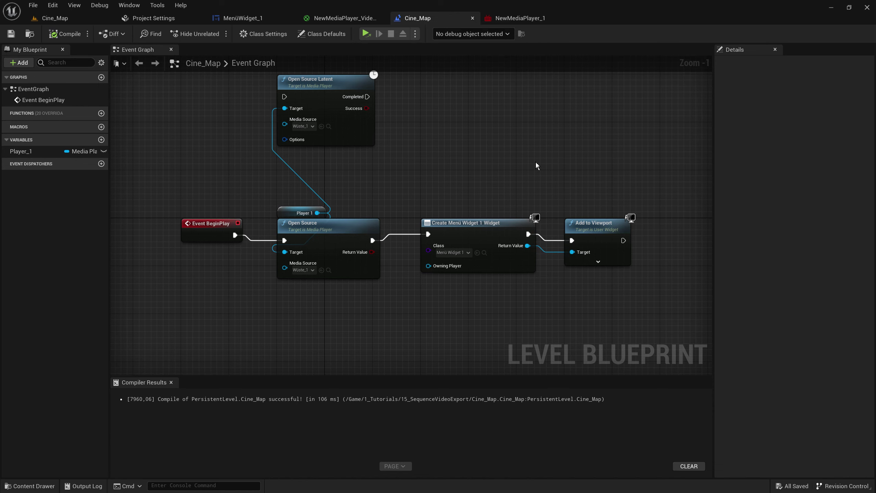
pyautogui.scroll(3, 434, 173)
pyautogui.moveTo(344, 300); pyautogui.dragTo(347, 217, button='right')
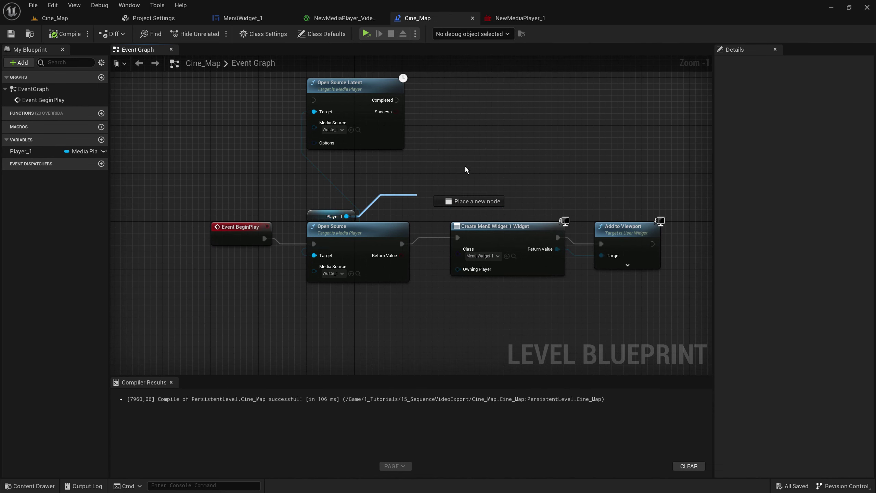
pyautogui.moveTo(347, 216); pyautogui.dragTo(474, 165)
pyautogui.write('loo')
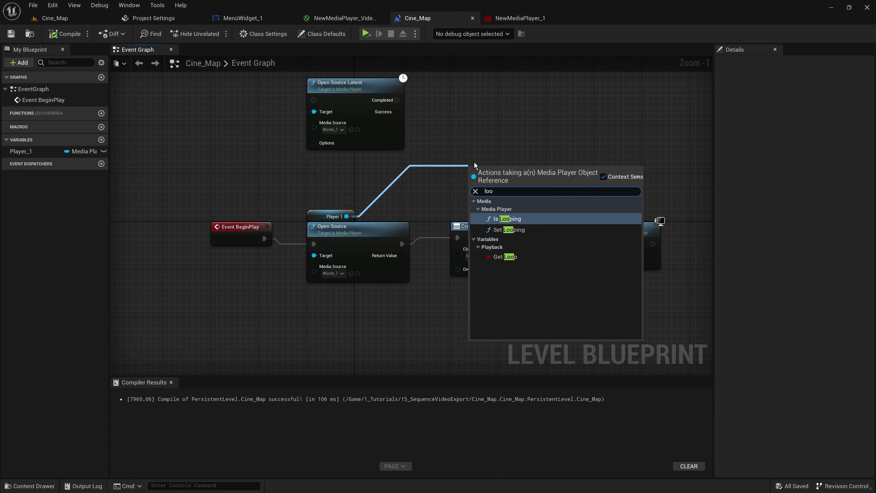
pyautogui.click(514, 230)
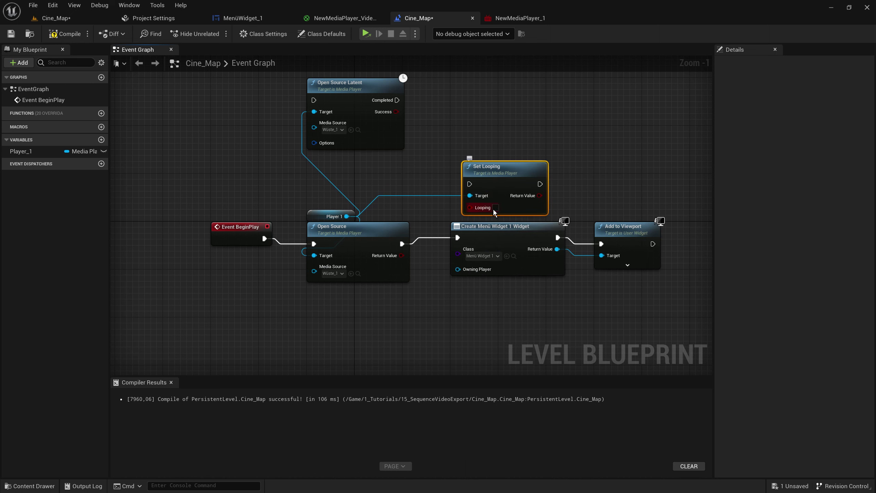
pyautogui.click(496, 208)
pyautogui.press('Delete')
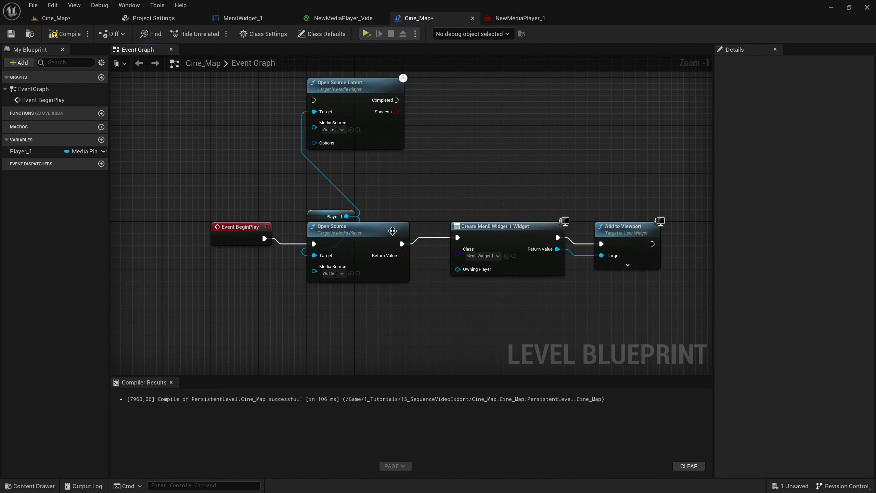
pyautogui.moveTo(347, 216); pyautogui.dragTo(449, 171)
pyautogui.write('play')
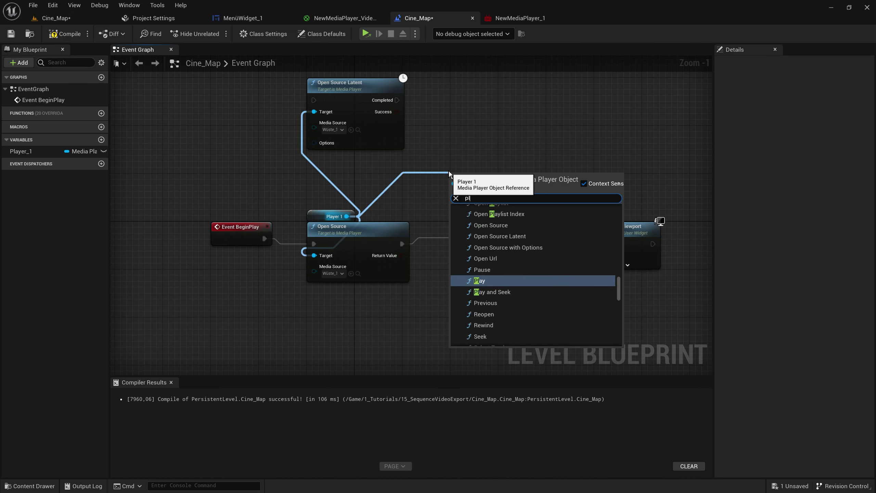
pyautogui.press('Return')
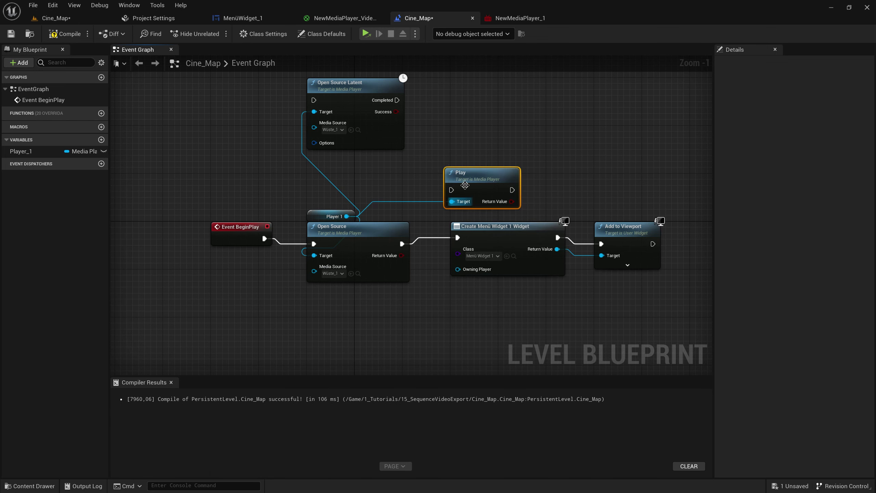
pyautogui.press('Delete')
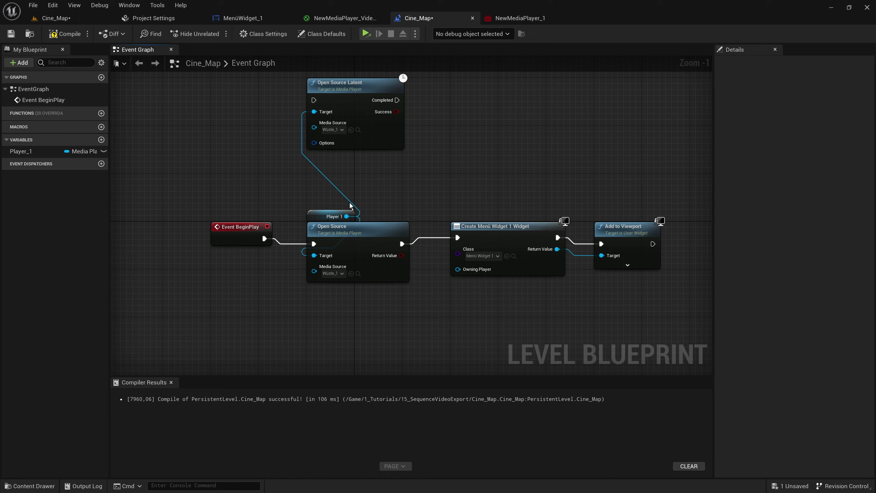
pyautogui.click(513, 17)
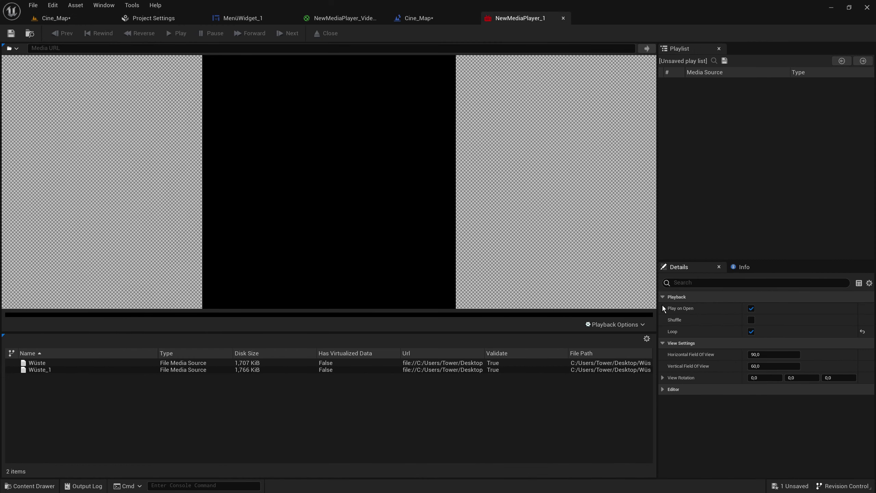
# Step: Go back to Cine_Map, then view the WMF Media plugin's Project Settings page
pyautogui.click(436, 18)
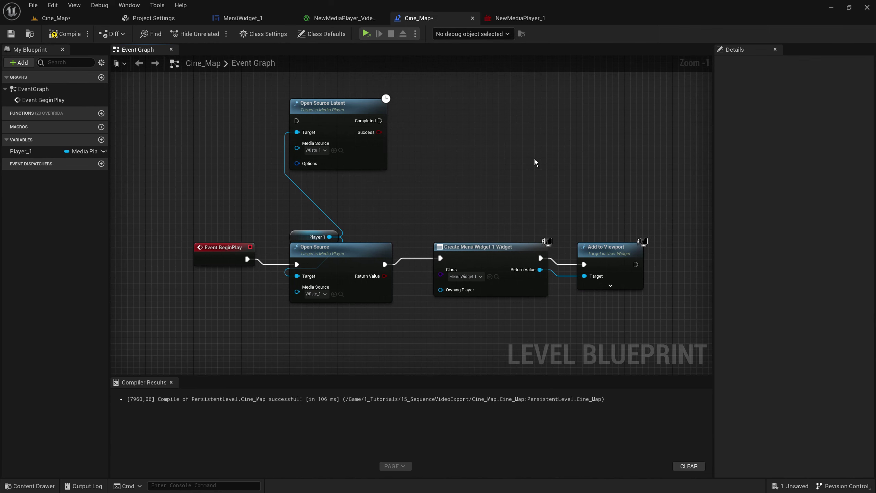
pyautogui.click(145, 21)
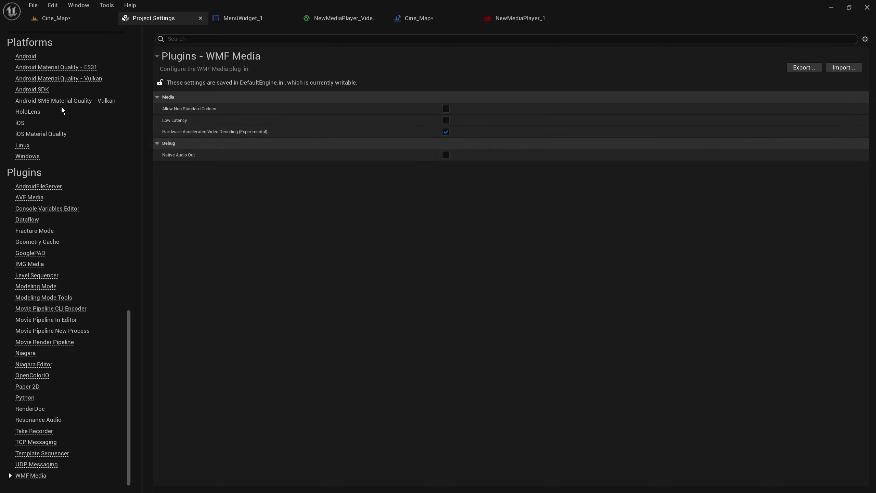
# Step: Dismiss the Edit menu without choosing anything and return to the Cine_Map level editor
pyautogui.click(53, 5)
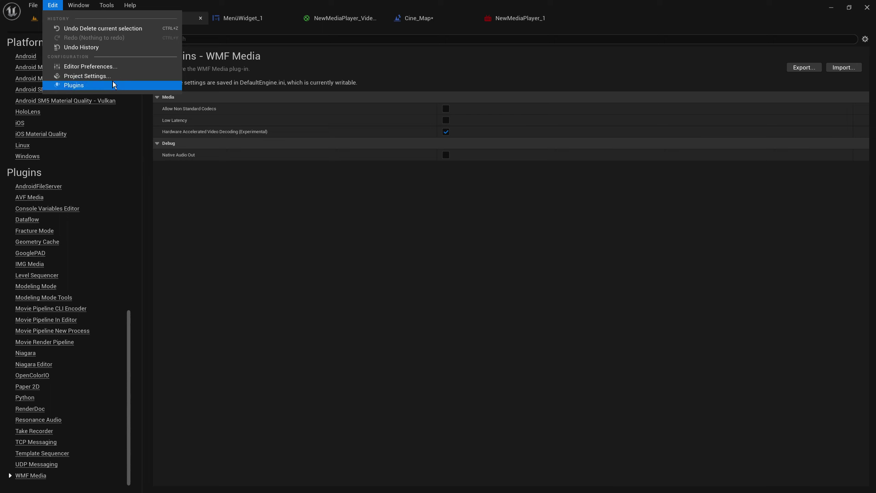
pyautogui.click(202, 311)
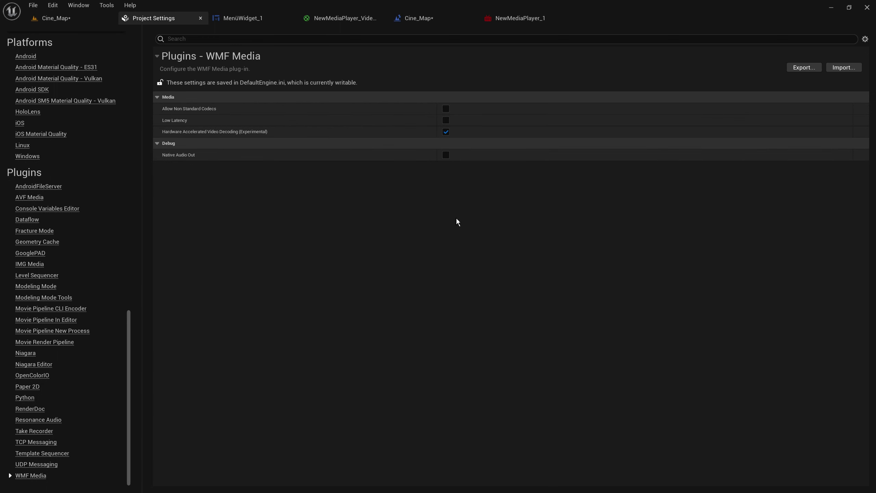
pyautogui.click(57, 19)
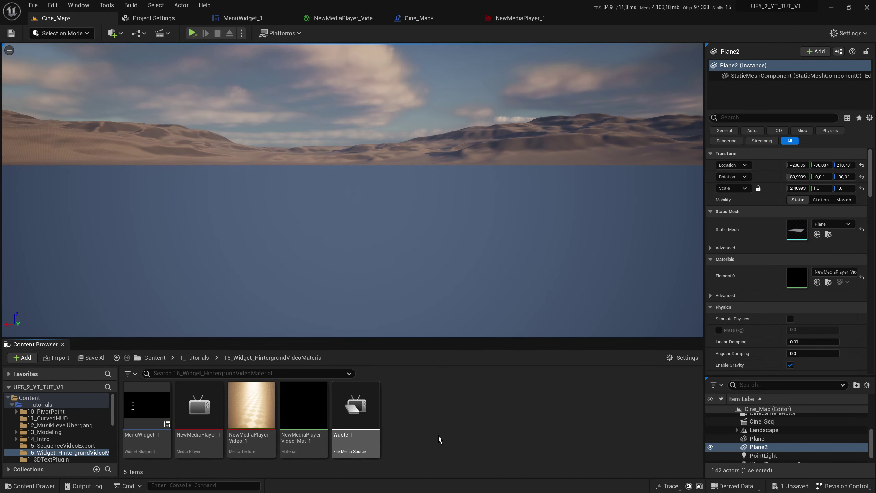
# Step: Open the Wüste_1 media source (Wüste.mp4) in its own tab, then return to the Cine_Map level editor
pyautogui.doubleClick(357, 417)
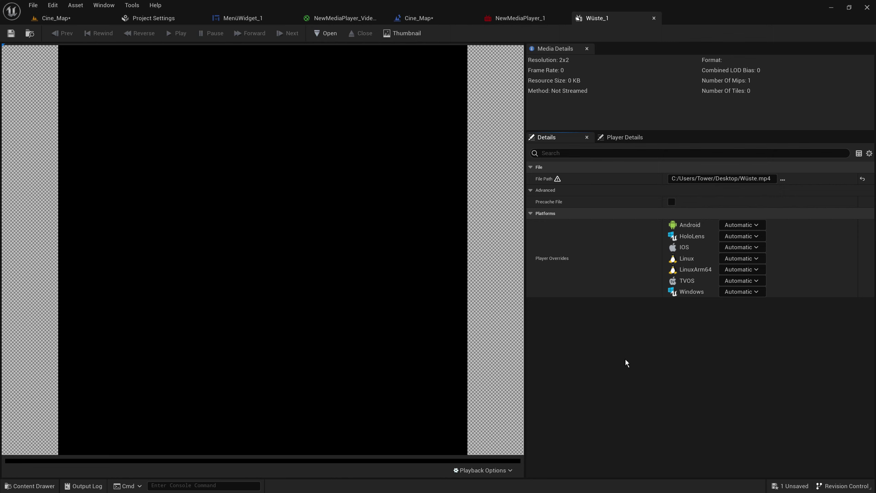
pyautogui.click(65, 20)
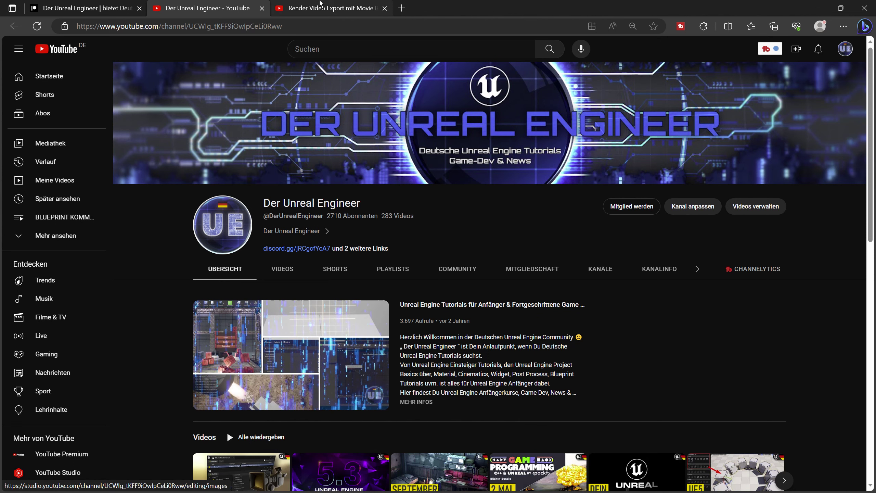
# Step: Follow the Patreon link from the tutorial video's comment and scroll to the membership options
pyautogui.click(321, 4)
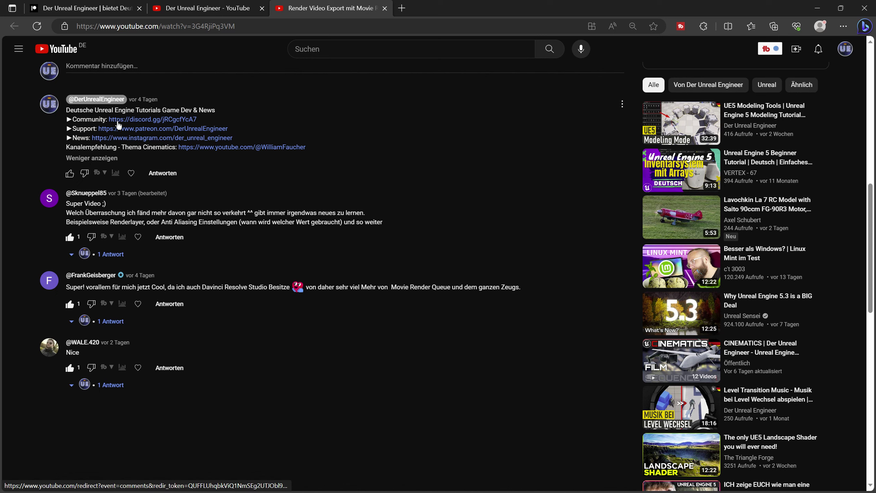
pyautogui.click(141, 134)
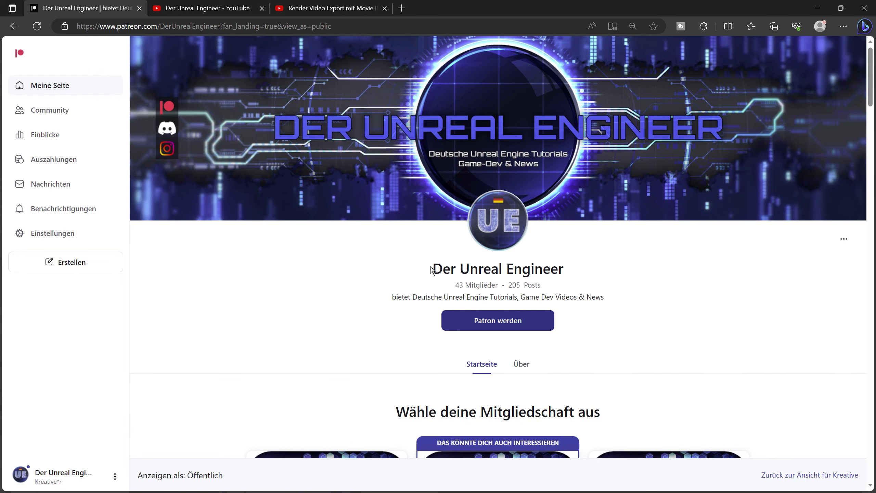
pyautogui.scroll(-10, 608, 319)
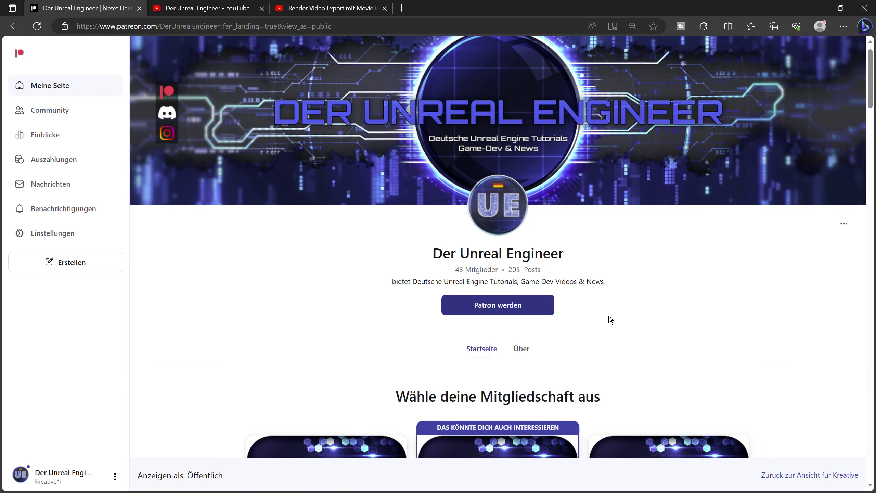